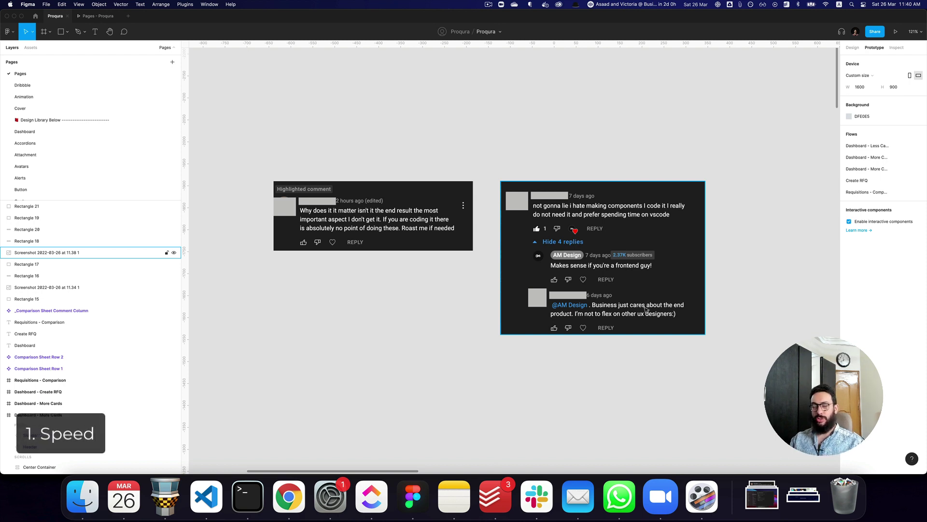
Cut the two comment screenshots together with their masking rectangles and lines from the canvas
{"action": "left_click", "coordinate": [381, 364]}
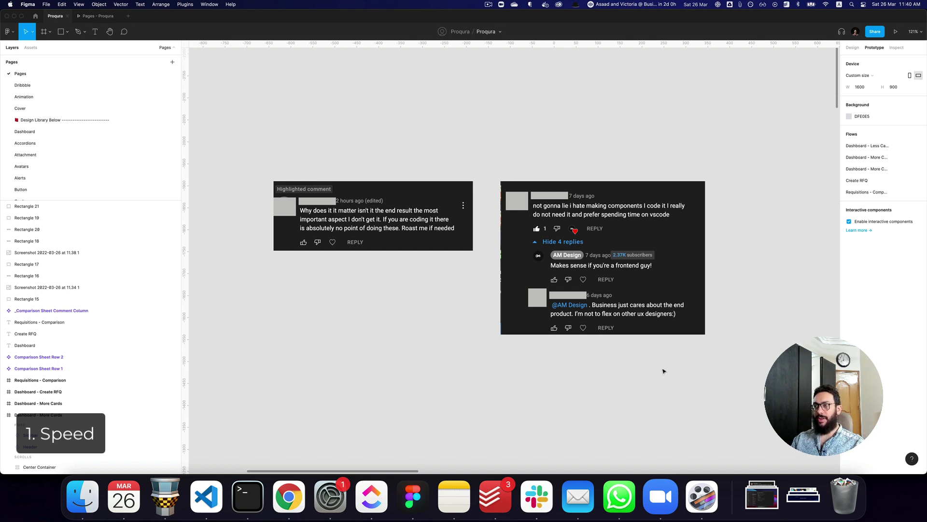
{"action": "left_click_drag", "start_coordinate": [737, 343], "coordinate": [250, 136]}
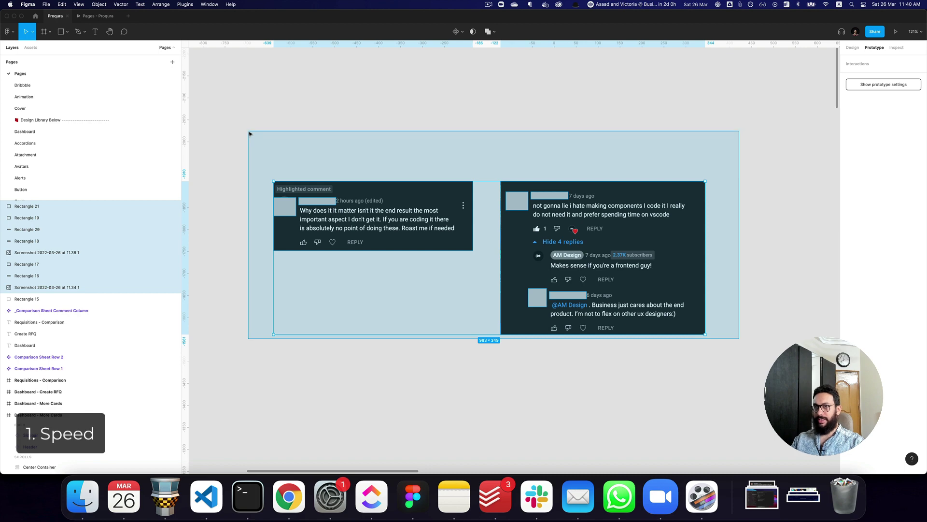
{"action": "key", "text": "super+x"}
Look over the Dashboard - Less Cards and Dashboard - More Cards frames on the Pages canvas
{"action": "key", "text": "z"}
{"action": "scroll", "coordinate": [461, 265], "scroll_direction": "down", "scroll_amount": 10}
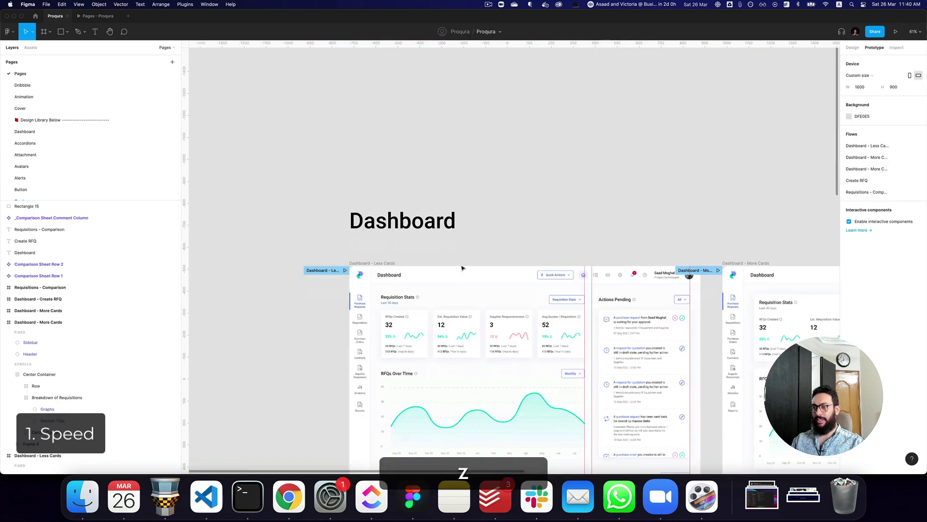
{"action": "scroll", "coordinate": [459, 265], "scroll_direction": "right", "scroll_amount": 15}
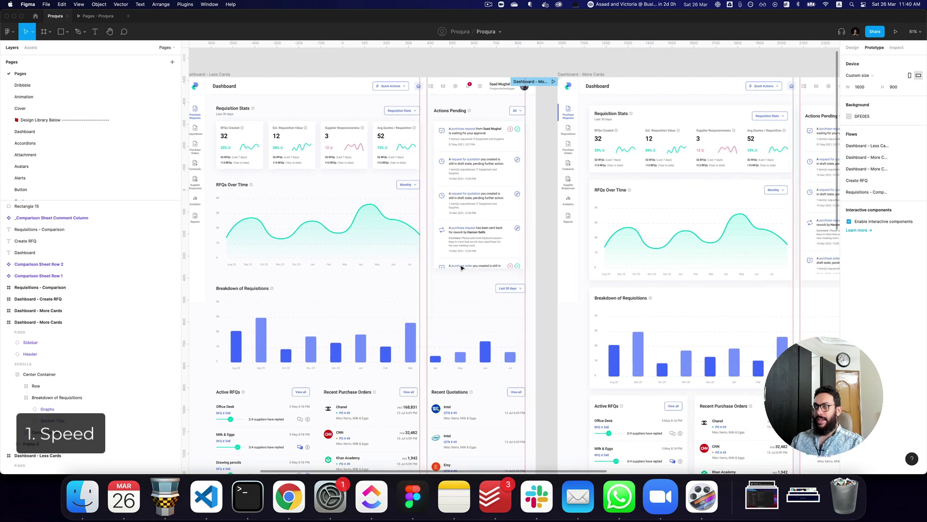
{"action": "scroll", "coordinate": [461, 267], "scroll_direction": "left", "scroll_amount": 15}
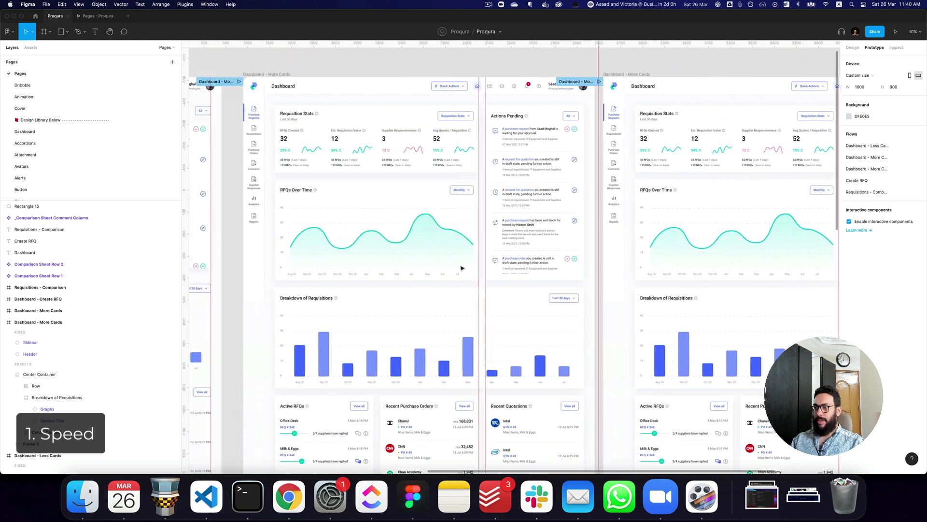
{"action": "scroll", "coordinate": [461, 267], "scroll_direction": "up", "scroll_amount": 4}
{"action": "scroll", "coordinate": [462, 268], "scroll_direction": "up", "scroll_amount": 5}
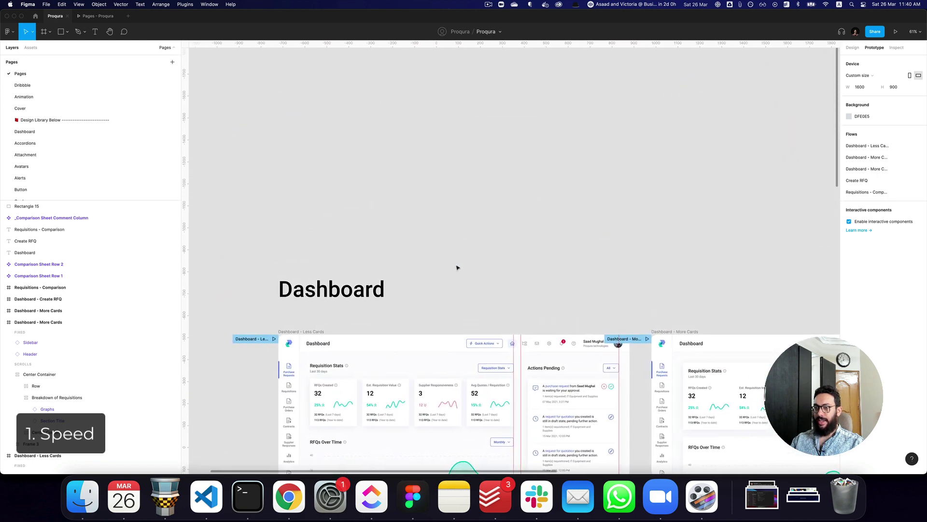
{"action": "scroll", "coordinate": [449, 267], "scroll_direction": "down", "scroll_amount": 4}
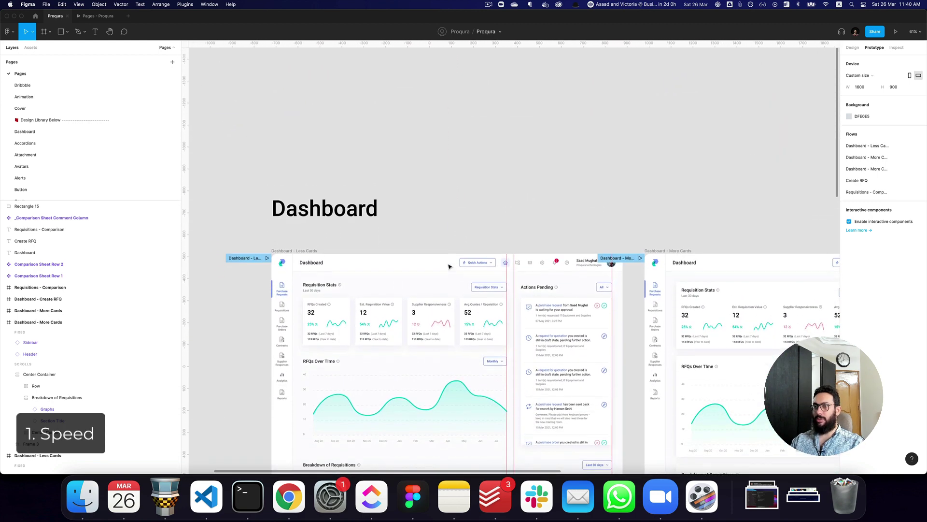
{"action": "scroll", "coordinate": [425, 195], "scroll_direction": "up", "scroll_amount": 4}
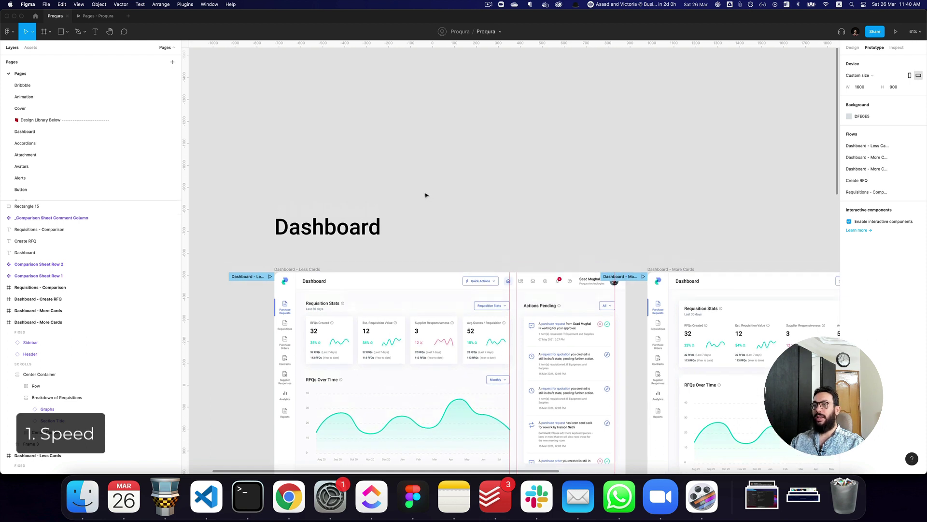
{"action": "key", "text": "z"}
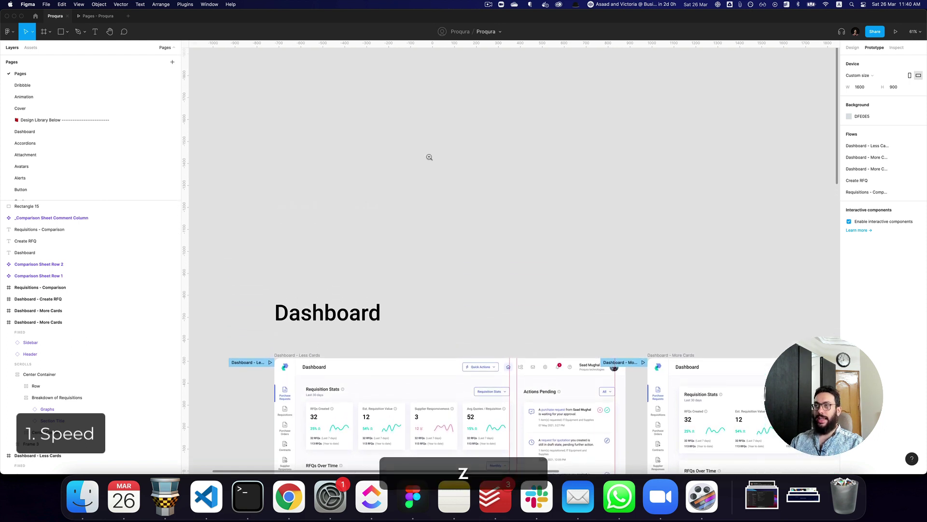
{"action": "left_click", "coordinate": [429, 178]}
{"action": "scroll", "coordinate": [428, 180], "scroll_direction": "down", "scroll_amount": 3}
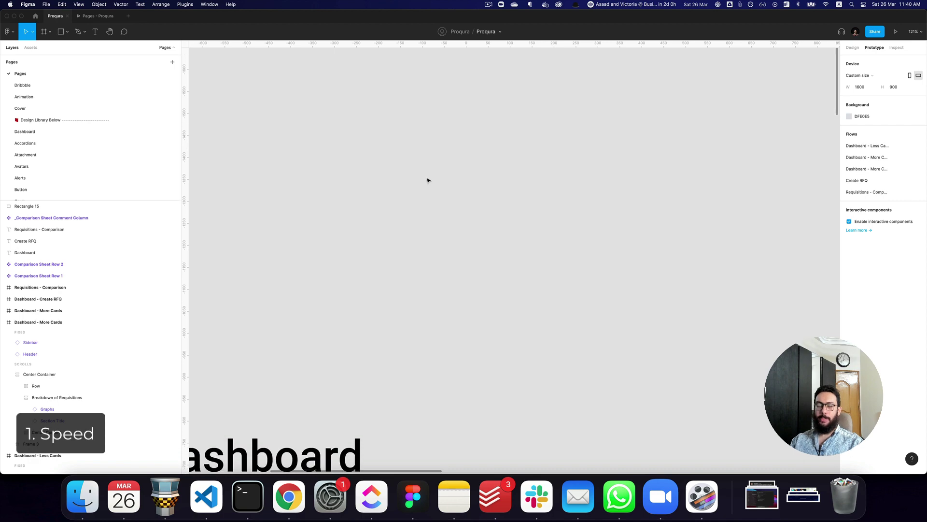
{"action": "key", "text": "z"}
{"action": "left_click", "coordinate": [427, 179], "text": "alt"}
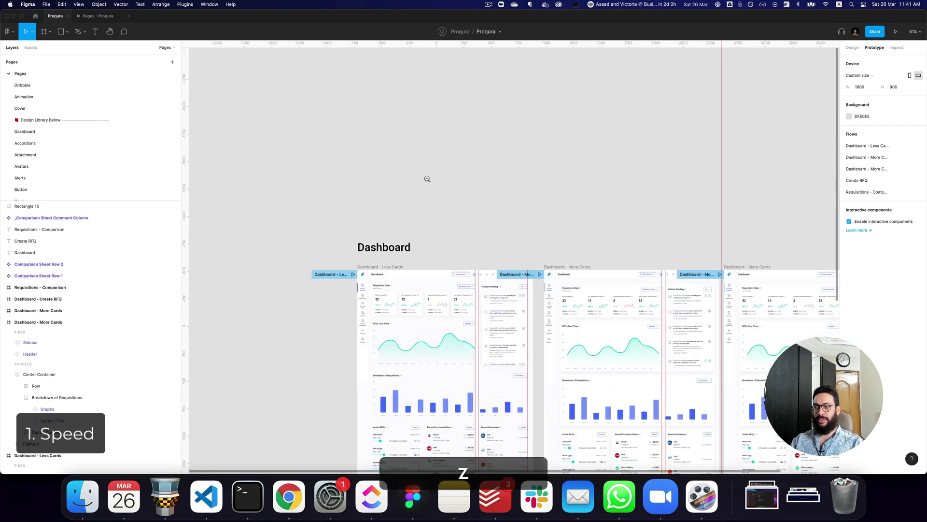
Try duplicating the Cancel button at the end of the Create RFQ form and undo the paste
{"action": "scroll", "coordinate": [432, 193], "scroll_direction": "down", "scroll_amount": 5}
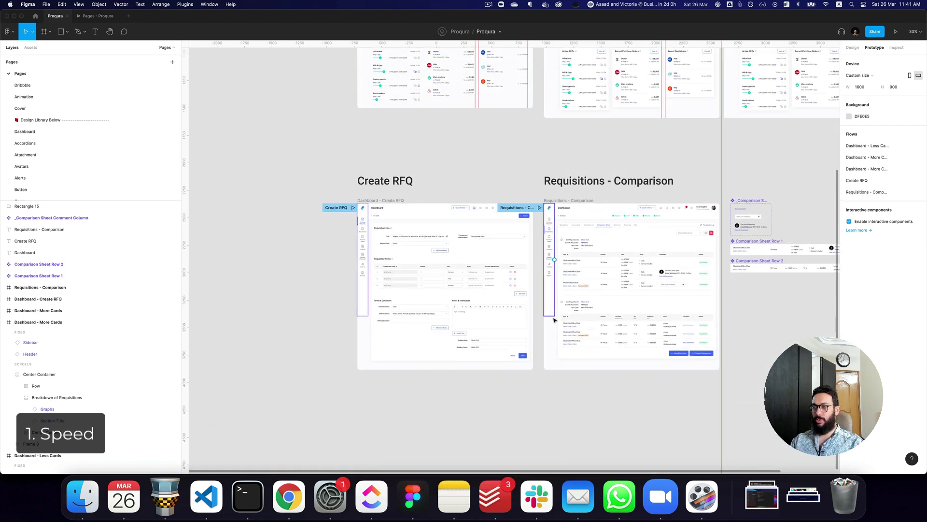
{"action": "scroll", "coordinate": [510, 296], "scroll_direction": "down", "scroll_amount": 3}
{"action": "left_click", "coordinate": [511, 296]}
{"action": "key", "text": "z"}
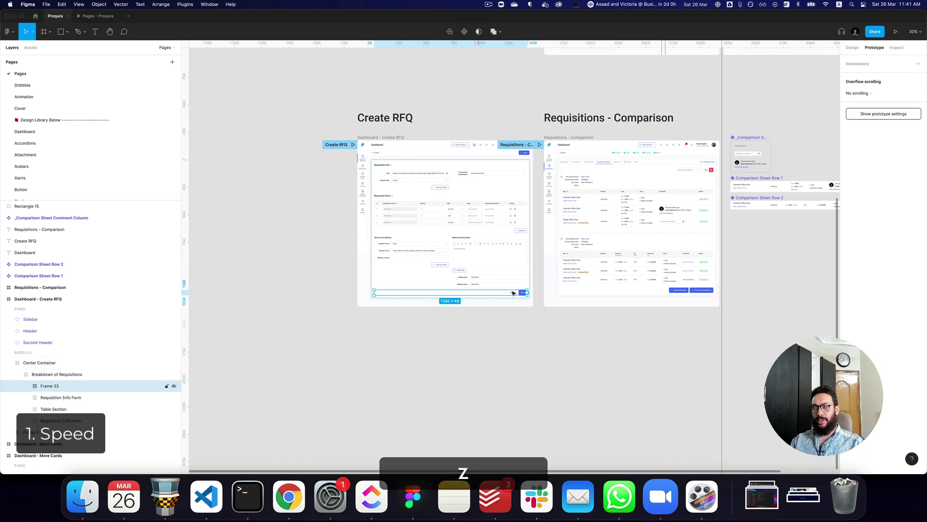
{"action": "left_click", "coordinate": [511, 294]}
{"action": "left_click", "coordinate": [525, 308]}
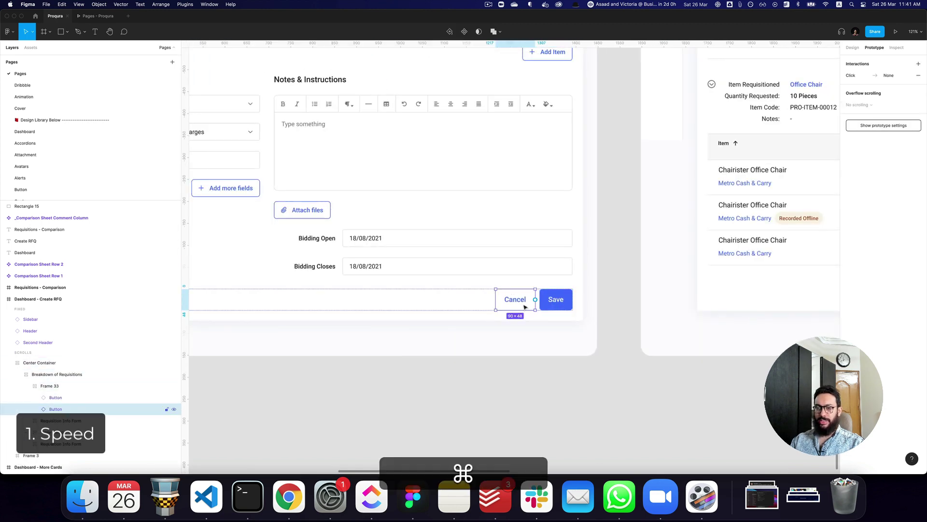
{"action": "key", "text": "super+c"}
{"action": "key", "text": "super+v"}
{"action": "key", "text": "super+z"}
Search the assets for "button" and place a Button component instance on the empty canvas below the Create RFQ frame
{"action": "scroll", "coordinate": [525, 299], "scroll_direction": "down", "scroll_amount": 5}
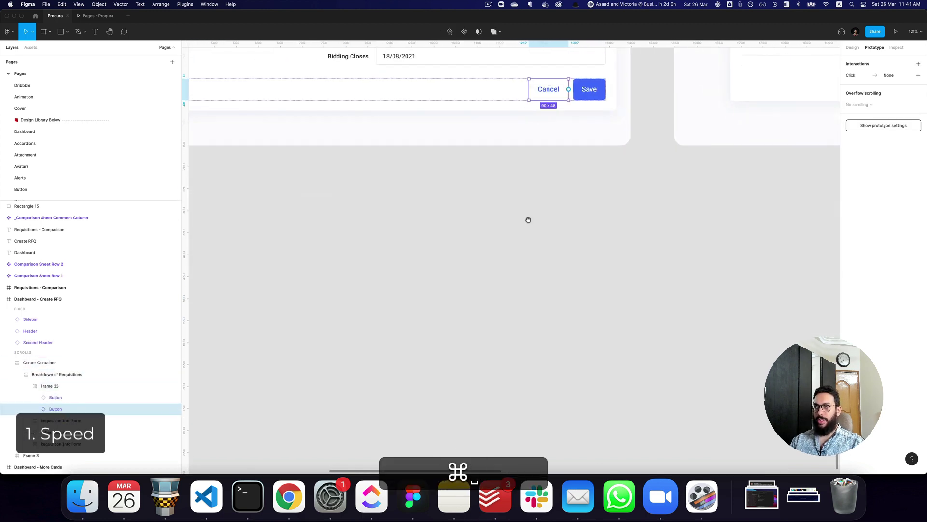
{"action": "key", "text": "Escape"}
{"action": "key", "text": "alt+2"}
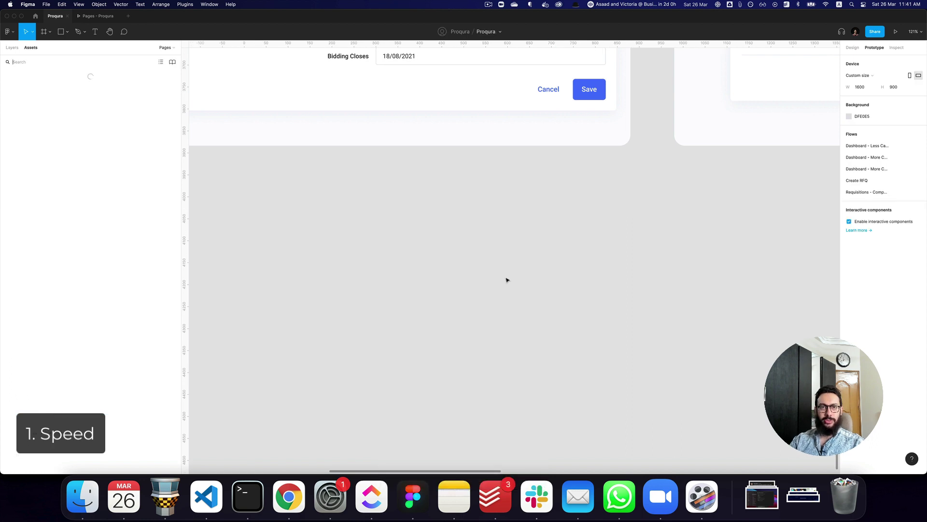
{"action": "type", "text": "button"}
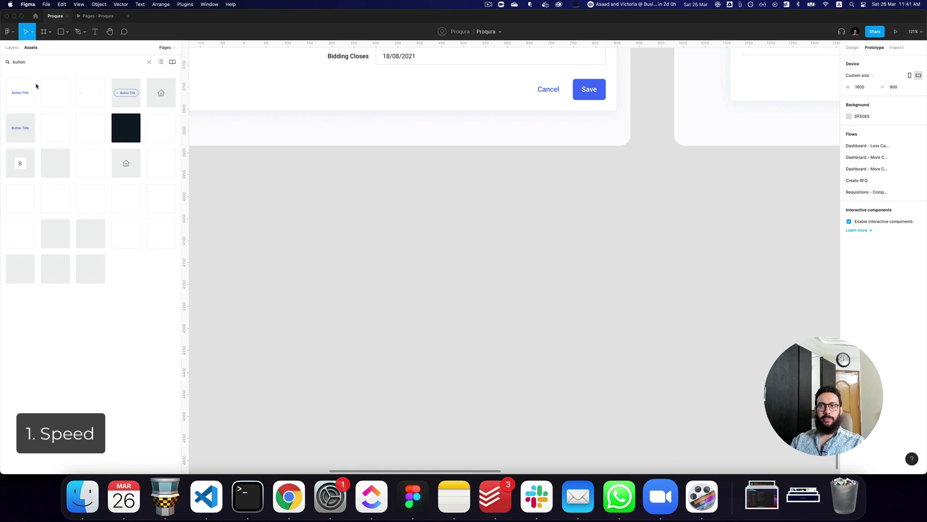
{"action": "left_click_drag", "start_coordinate": [40, 94], "coordinate": [395, 234]}
Show the design properties of the placed button instance and set its Style to Primary
{"action": "key", "text": "shift+e"}
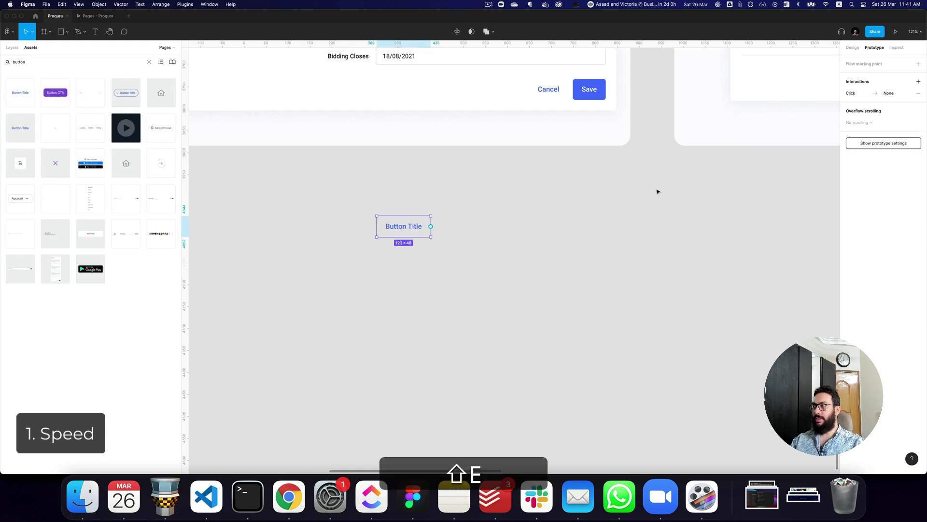
{"action": "key", "text": "z"}
{"action": "left_click", "coordinate": [349, 217]}
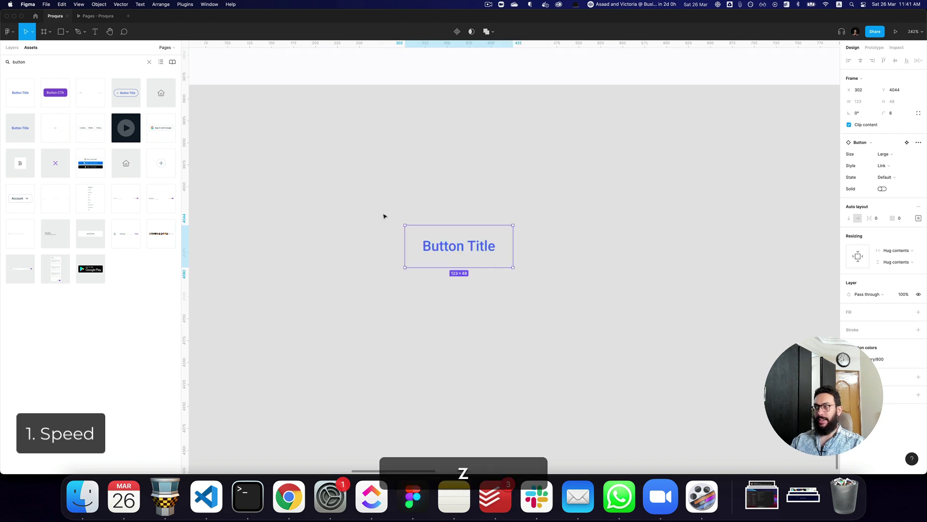
{"action": "left_click", "coordinate": [889, 166]}
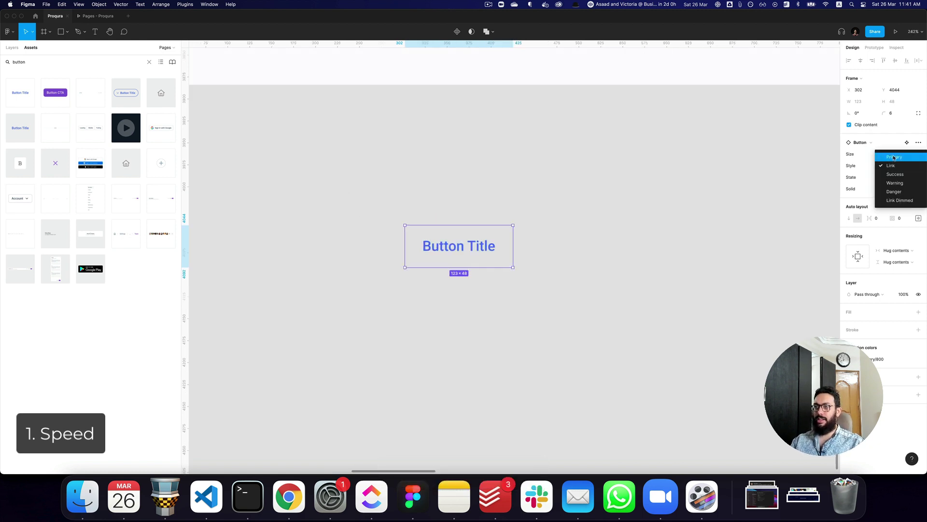
{"action": "left_click", "coordinate": [894, 158]}
Switch the placed button's Style to Success, Warning and finally Danger
{"action": "left_click", "coordinate": [893, 166]}
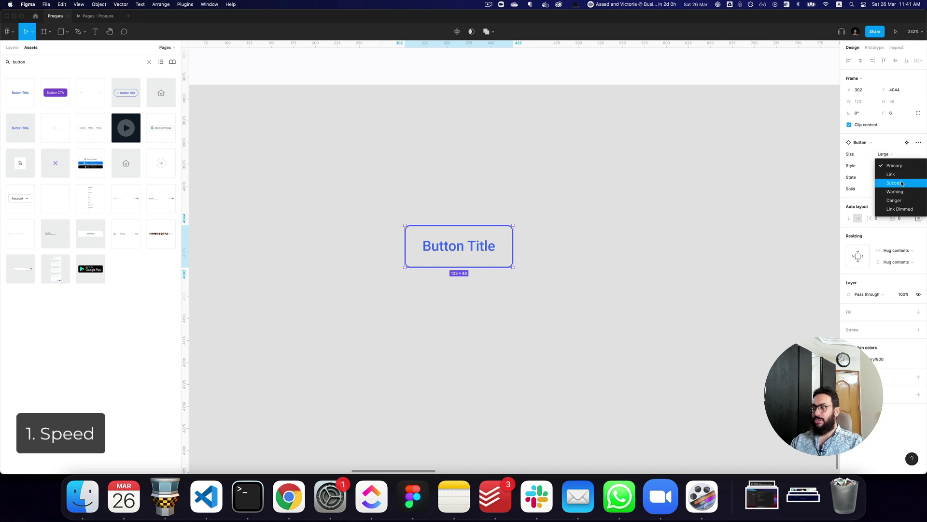
{"action": "left_click", "coordinate": [901, 183]}
{"action": "left_click", "coordinate": [899, 166]}
{"action": "left_click", "coordinate": [901, 174]}
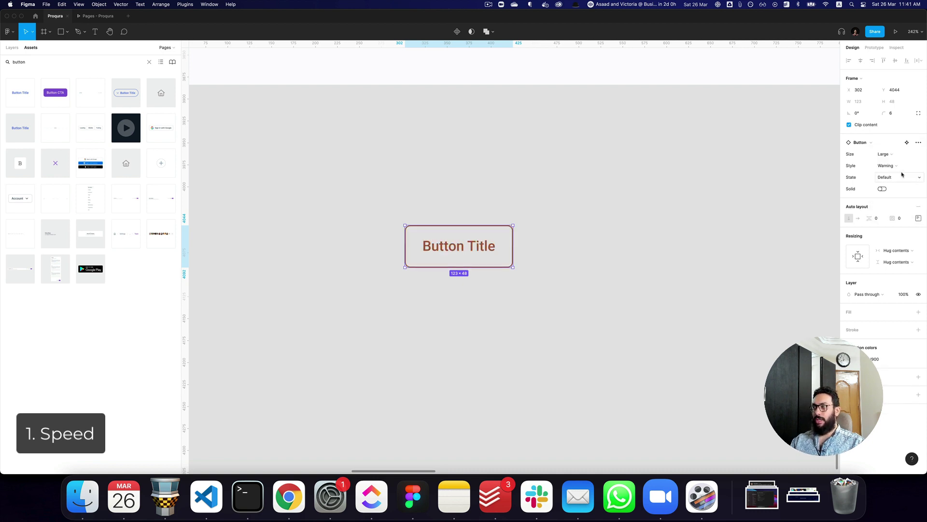
{"action": "left_click", "coordinate": [900, 166]}
{"action": "left_click", "coordinate": [898, 174]}
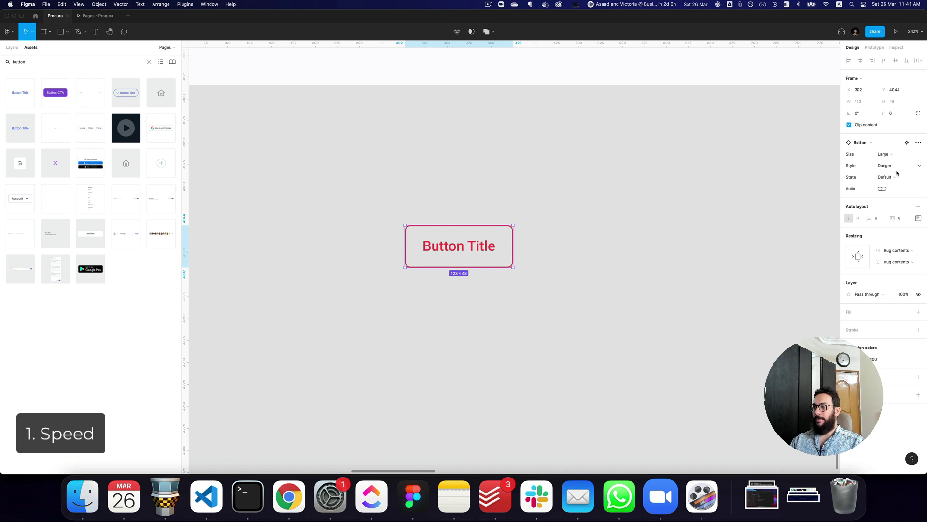
{"action": "left_click", "coordinate": [894, 167]}
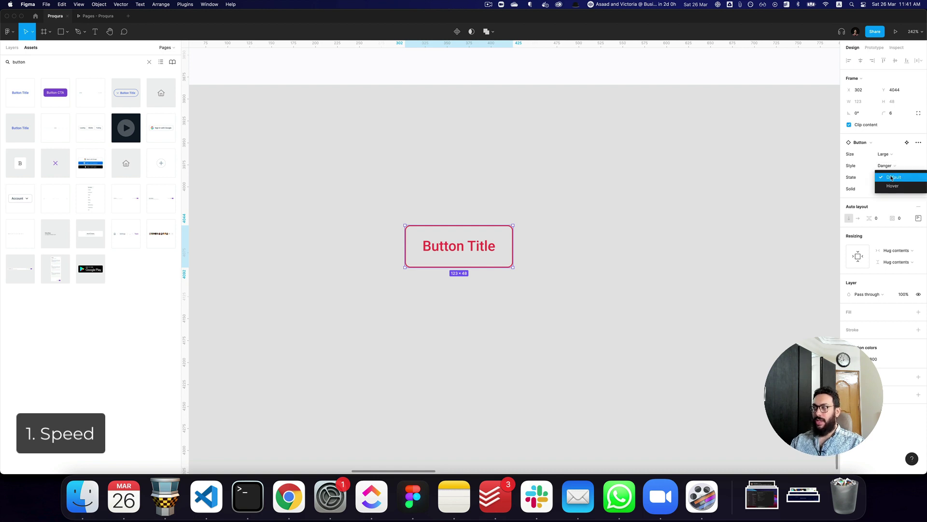
{"action": "left_click", "coordinate": [895, 165]}
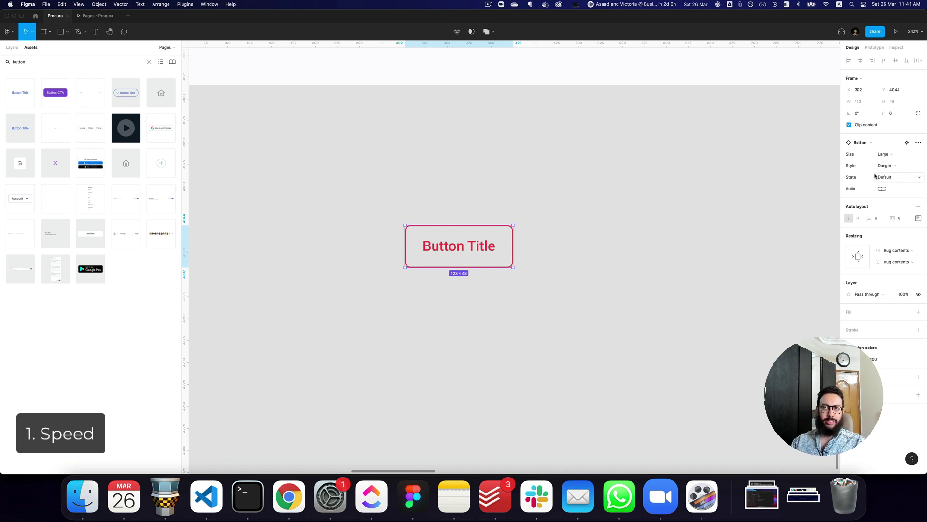
Undo the style changes and the placement of the button instance, and return to the Create RFQ form
{"action": "key", "text": "super+z"}
{"action": "key", "text": "super+z"}
{"action": "key", "text": "super+z"}
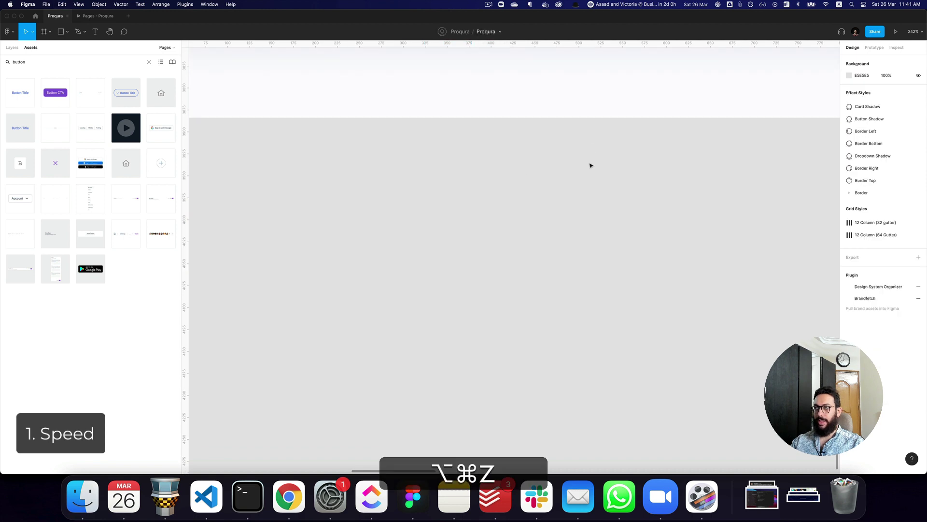
{"action": "key", "text": "super+z"}
{"action": "key", "text": "super+z"}
{"action": "key", "text": "super+z"}
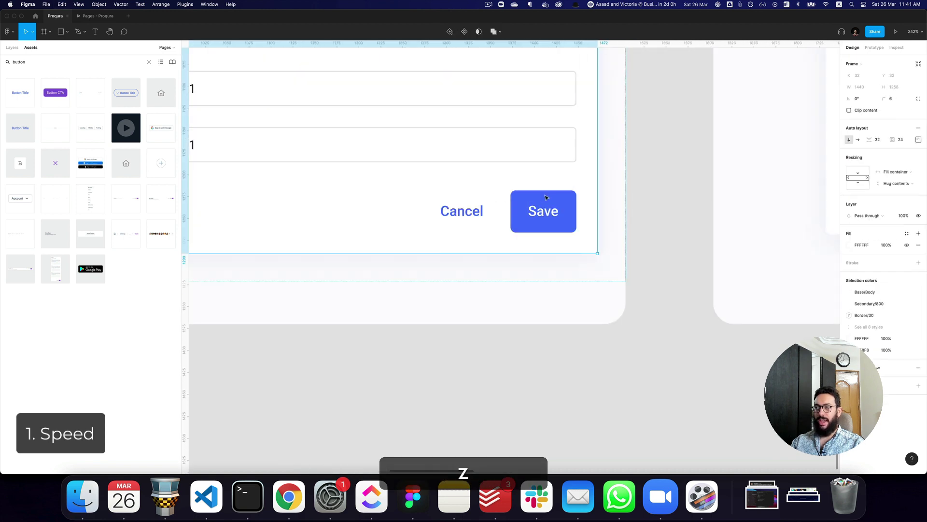
Try the Danger style on the Create RFQ form's Save button and undo the change
{"action": "key", "text": "shift+Return"}
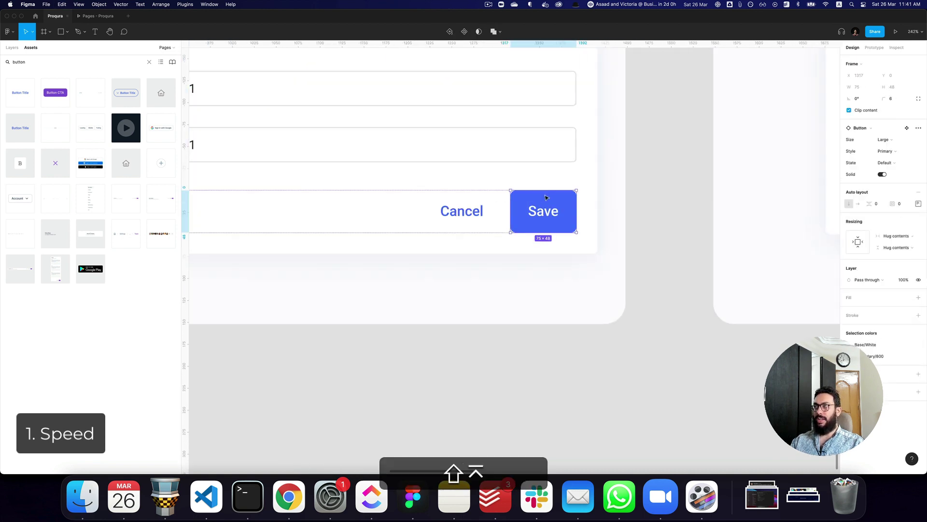
{"action": "left_click", "coordinate": [899, 150]}
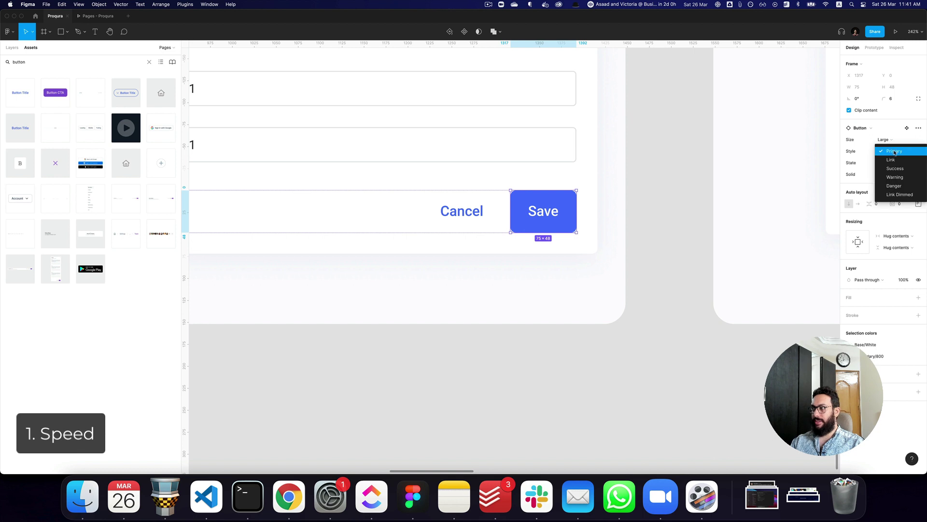
{"action": "left_click", "coordinate": [898, 187]}
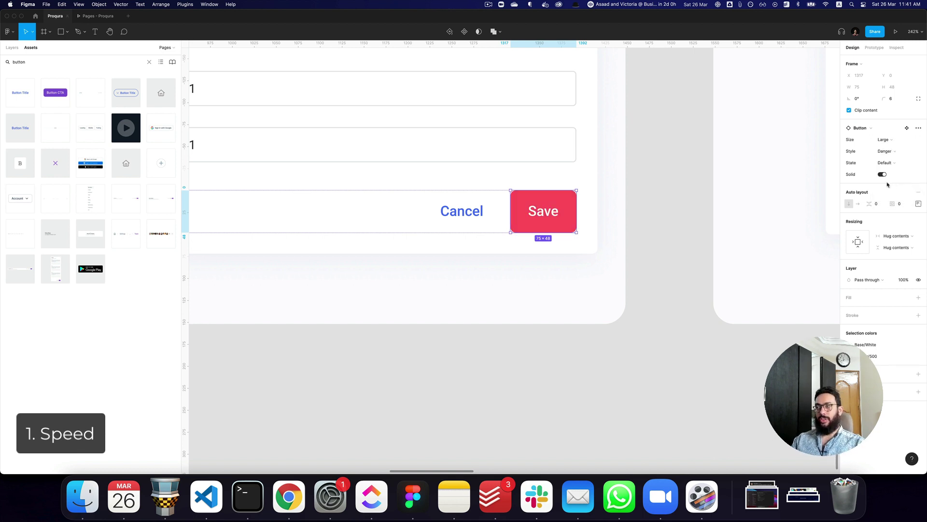
{"action": "key", "text": "super+z"}
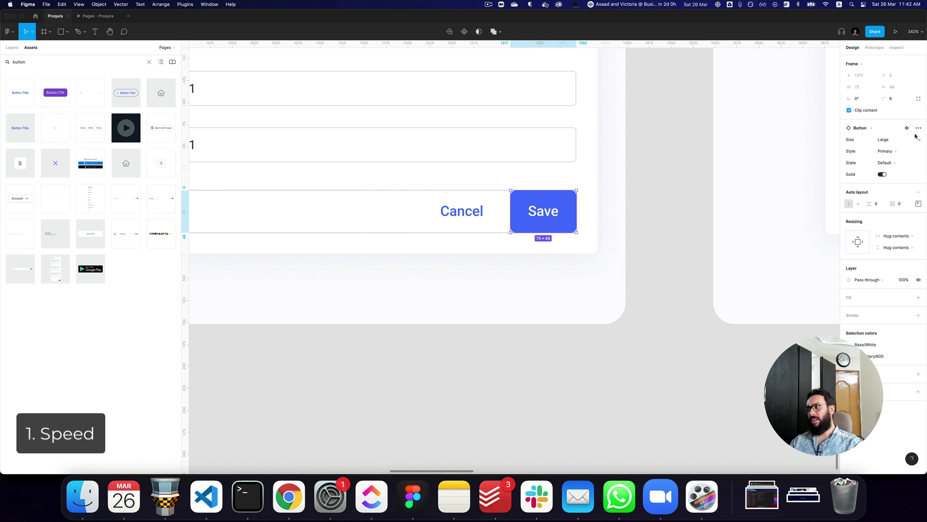
Detach the Save button from its component, open the color styles for its Secondary/800 color, and undo the detachment
{"action": "key", "text": "alt+super"}
{"action": "key", "text": "alt+super+b"}
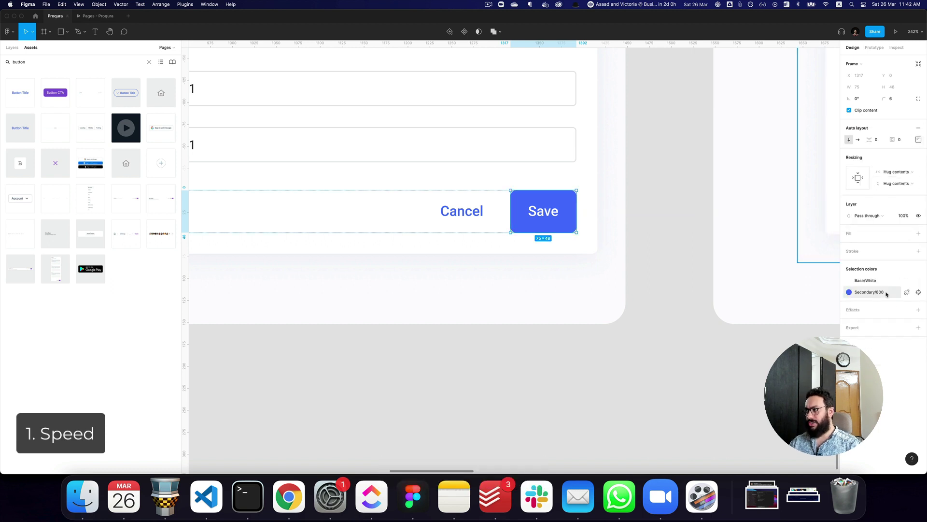
{"action": "left_click", "coordinate": [870, 292]}
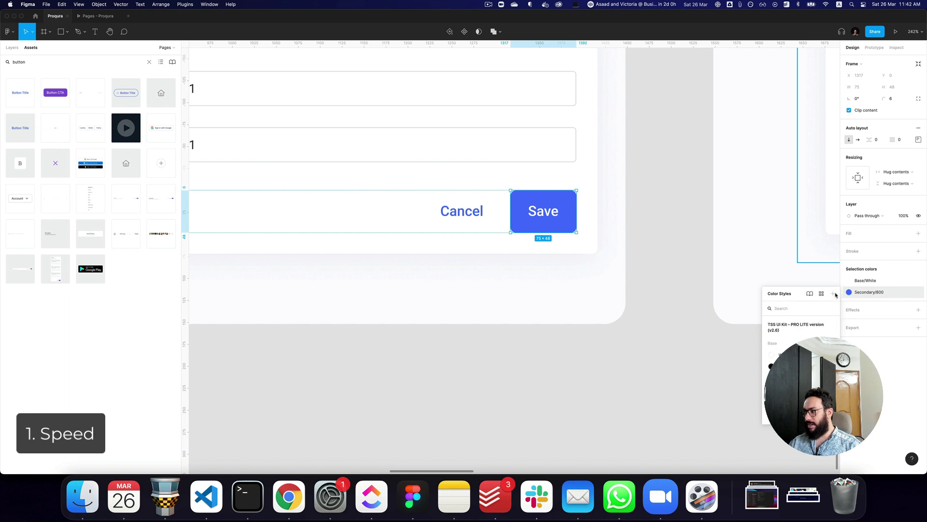
{"action": "key", "text": "Escape"}
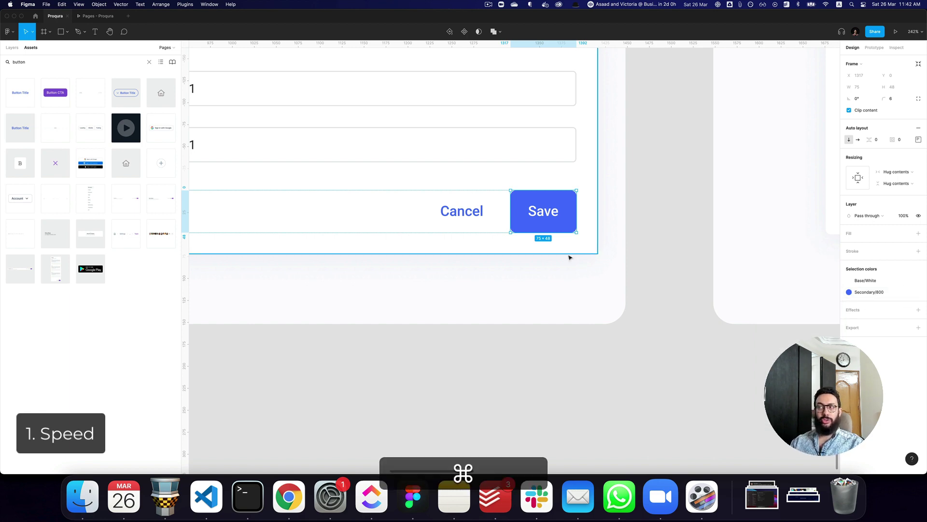
{"action": "key", "text": "super+z"}
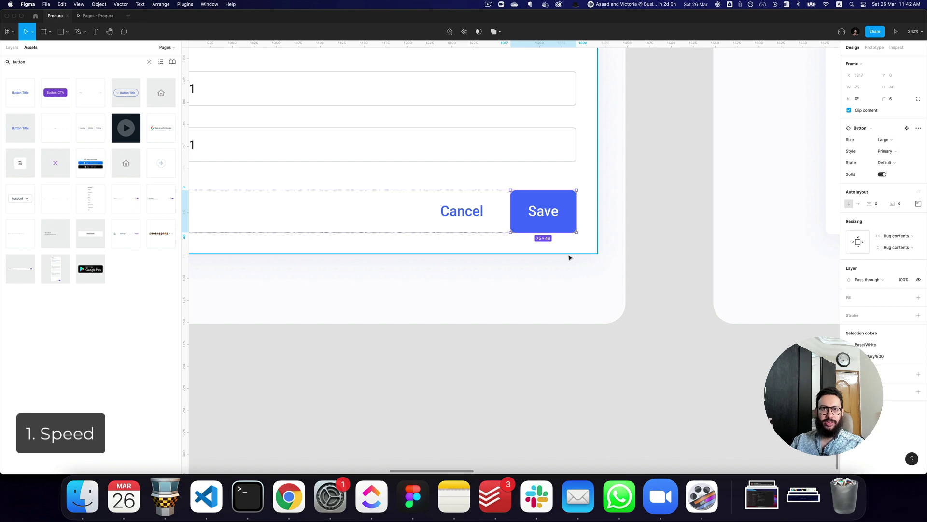
Place a copy of the Bidding Open text field on the empty canvas below the Create RFQ form
{"action": "scroll", "coordinate": [569, 258], "scroll_direction": "down", "scroll_amount": 6}
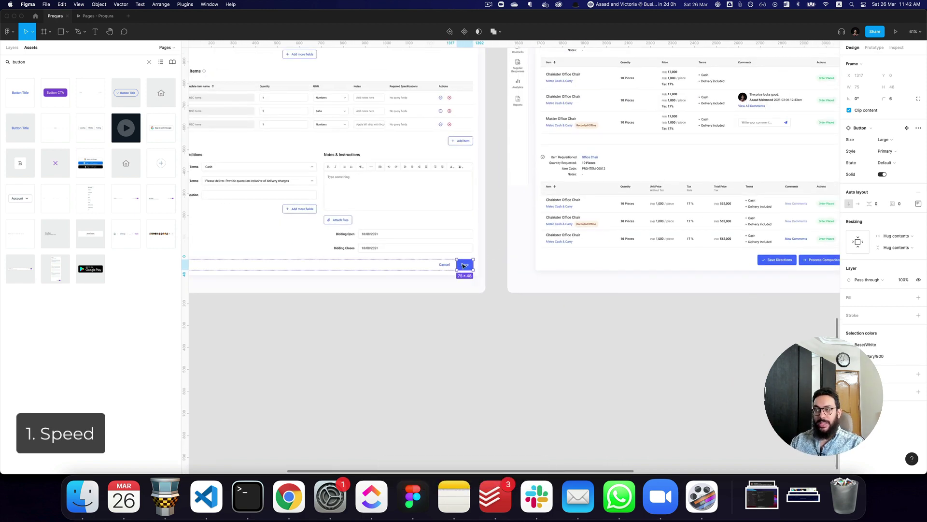
{"action": "scroll", "coordinate": [464, 265], "scroll_direction": "up", "scroll_amount": 4}
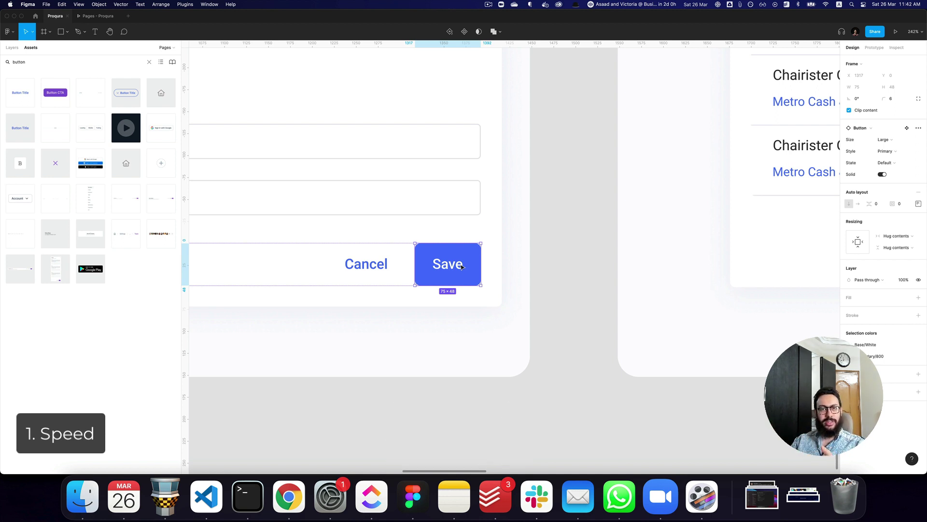
{"action": "left_click", "coordinate": [461, 267], "text": "alt"}
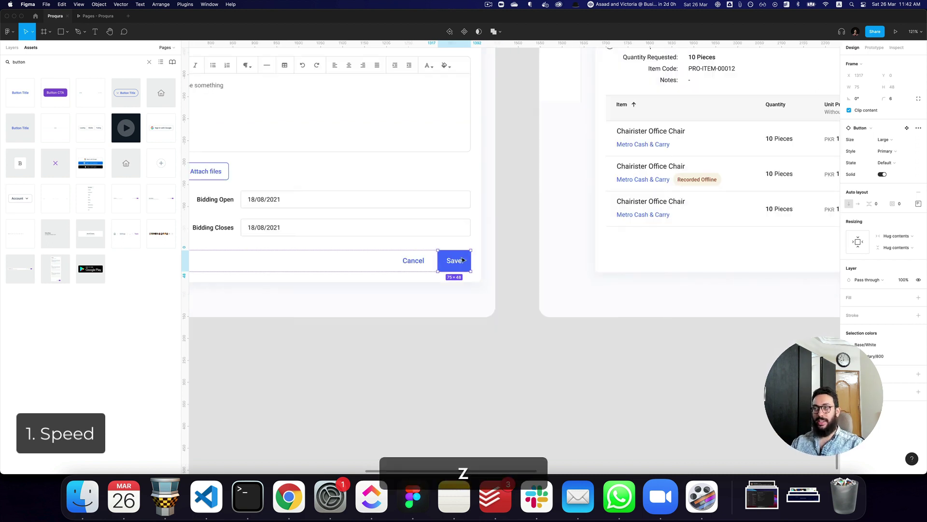
{"action": "scroll", "coordinate": [461, 266], "scroll_direction": "left", "scroll_amount": 5}
{"action": "left_click", "coordinate": [480, 171]}
{"action": "left_click", "coordinate": [480, 171]}
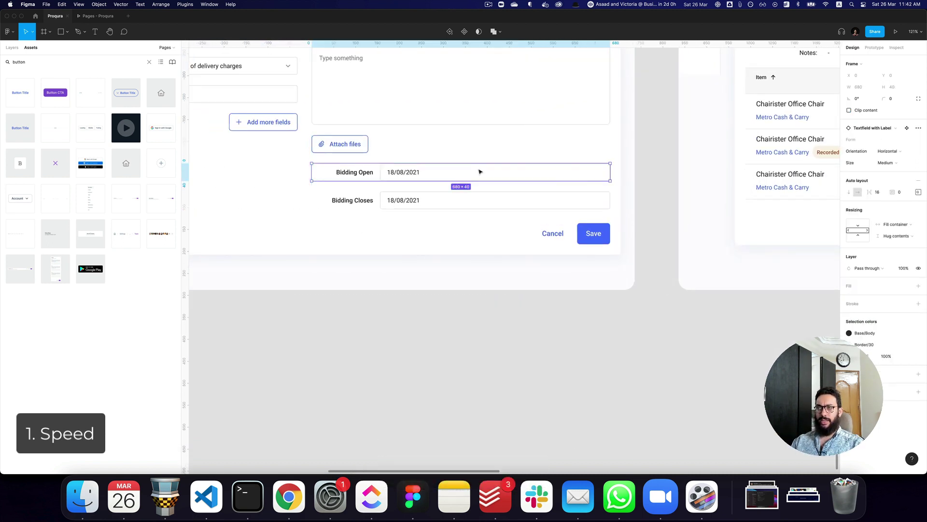
{"action": "left_click_drag", "start_coordinate": [476, 173], "coordinate": [471, 367]}
{"action": "scroll", "coordinate": [471, 367], "scroll_direction": "down", "scroll_amount": 3}
{"action": "scroll", "coordinate": [471, 367], "scroll_direction": "left", "scroll_amount": 2}
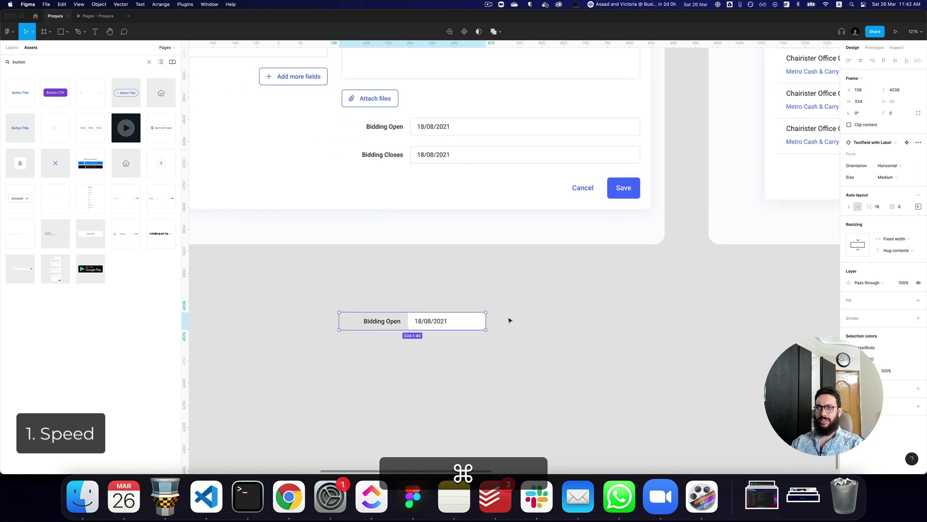
Try the Vertical orientation and Small size on the copied Bidding Open field and remove the copy from the canvas
{"action": "left_click", "coordinate": [905, 166]}
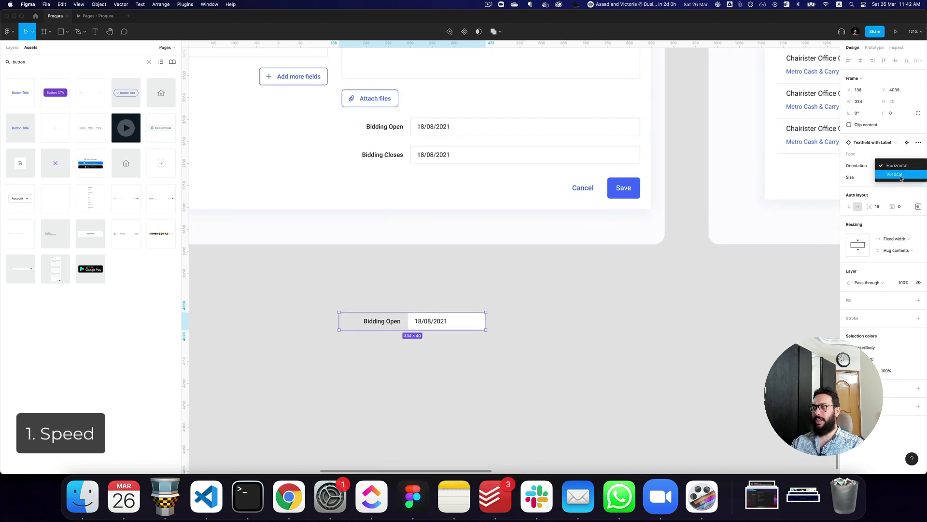
{"action": "left_click", "coordinate": [900, 177]}
{"action": "left_click", "coordinate": [900, 177]}
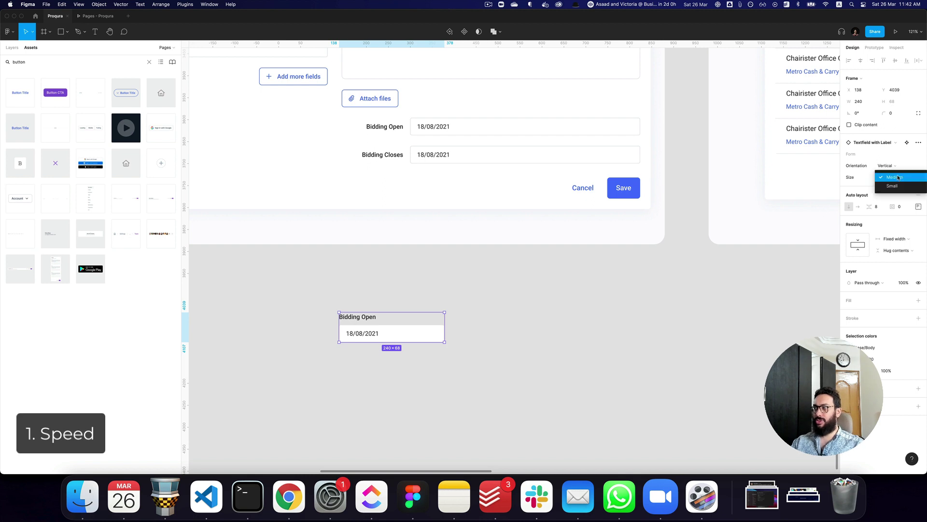
{"action": "left_click", "coordinate": [893, 188]}
{"action": "key", "text": "super+z"}
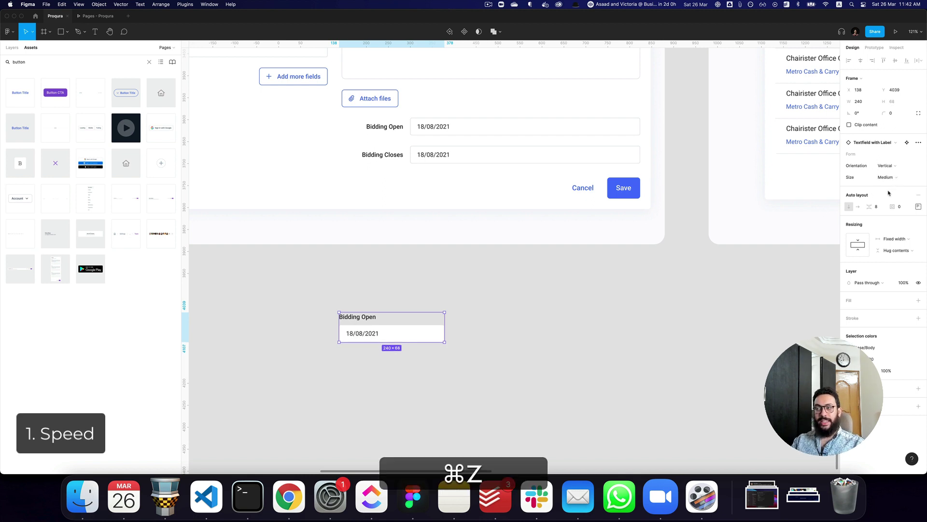
{"action": "key", "text": "super+x"}
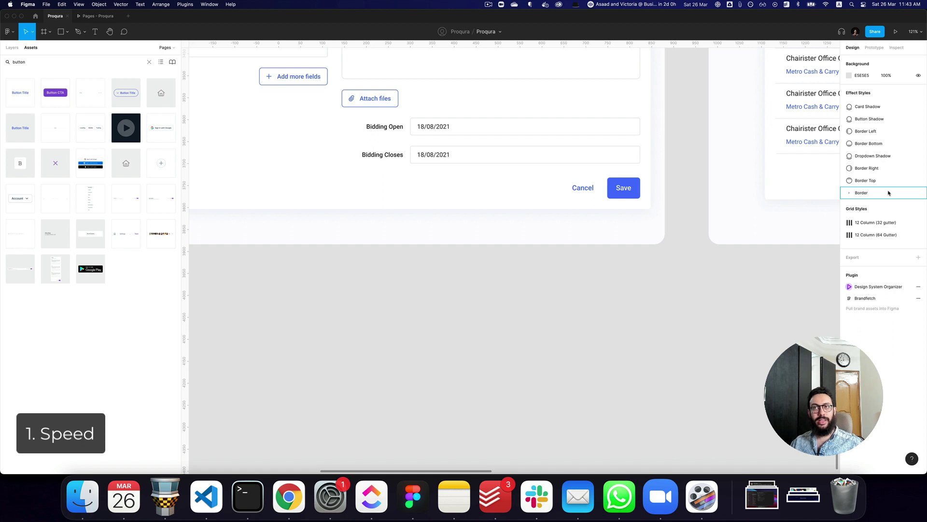
Clear the asset search and expand the Accordions and Alerts groups of the local components
{"action": "double_click", "coordinate": [61, 63]}
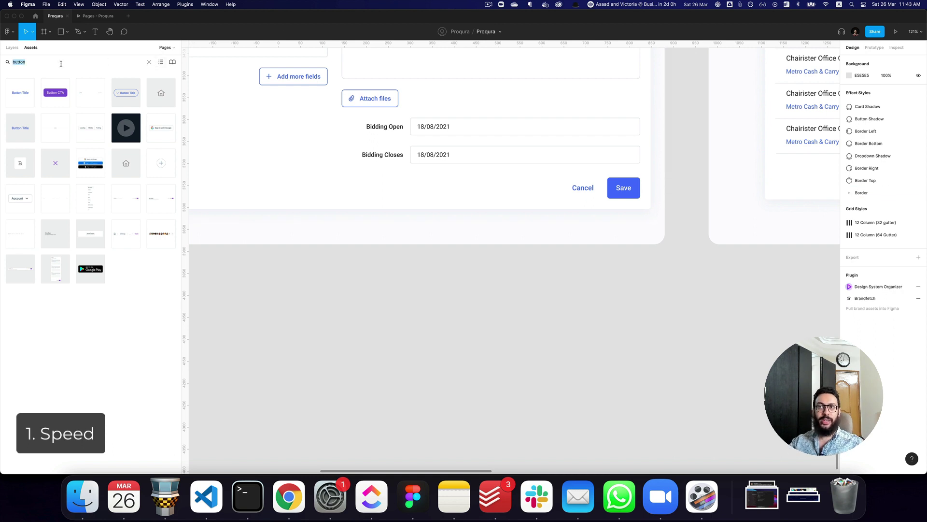
{"action": "key", "text": "BackSpace"}
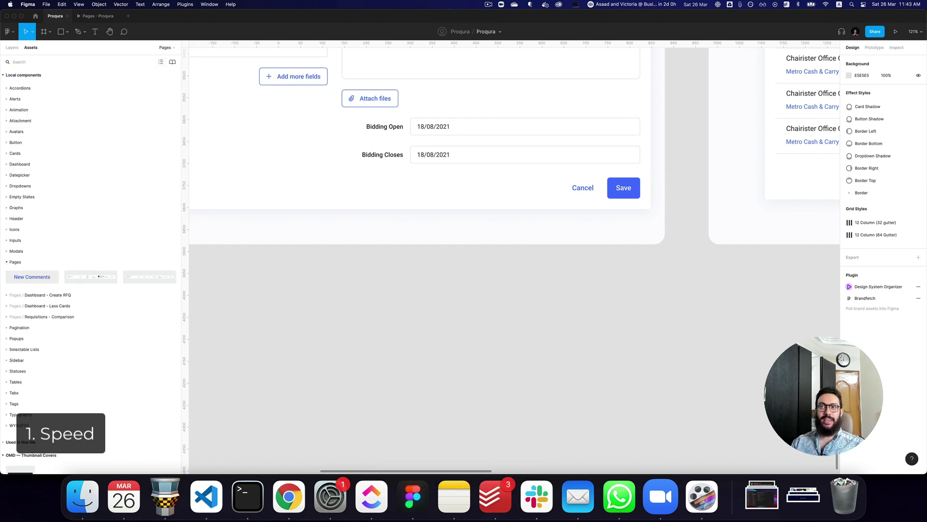
{"action": "left_click", "coordinate": [54, 88]}
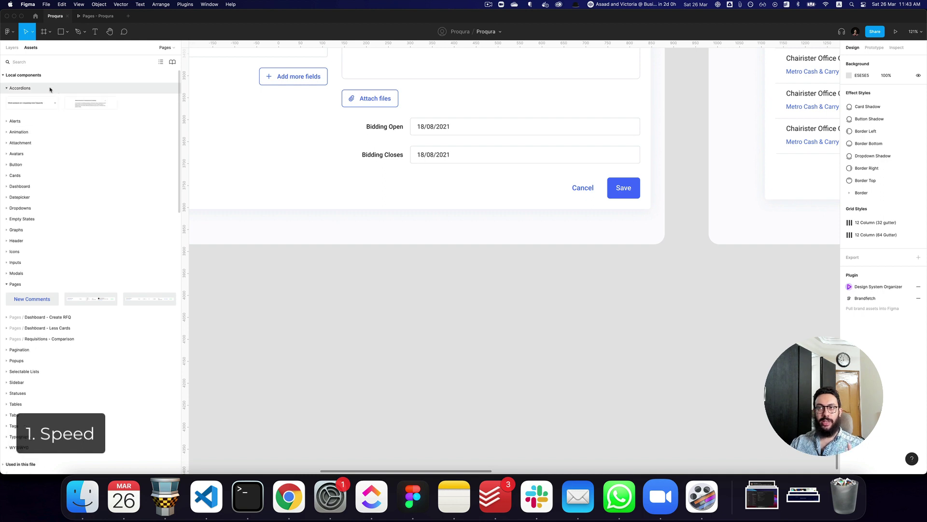
{"action": "left_click", "coordinate": [36, 119]}
Place the first alert component on the canvas below the form and look through its Property 1 options
{"action": "left_click_drag", "start_coordinate": [41, 137], "coordinate": [388, 292]}
{"action": "left_click", "coordinate": [894, 154]}
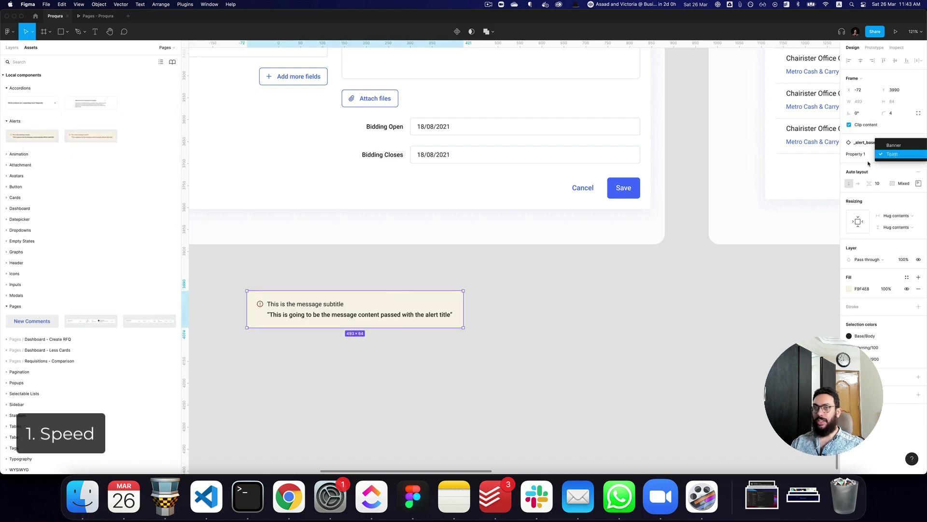
{"action": "key", "text": "Escape"}
{"action": "key", "text": "super+x"}
Place an instance of the second alert component with Property 2 set to Info, and remove both alerts from the canvas
{"action": "left_click_drag", "start_coordinate": [117, 150], "coordinate": [466, 316]}
{"action": "left_click", "coordinate": [893, 166]}
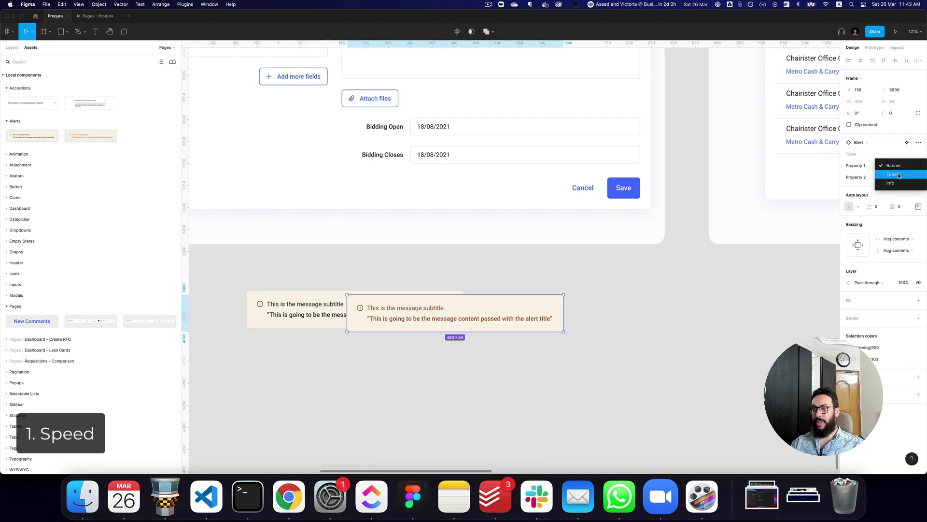
{"action": "key", "text": "Escape"}
{"action": "left_click", "coordinate": [898, 178]}
{"action": "left_click", "coordinate": [892, 195]}
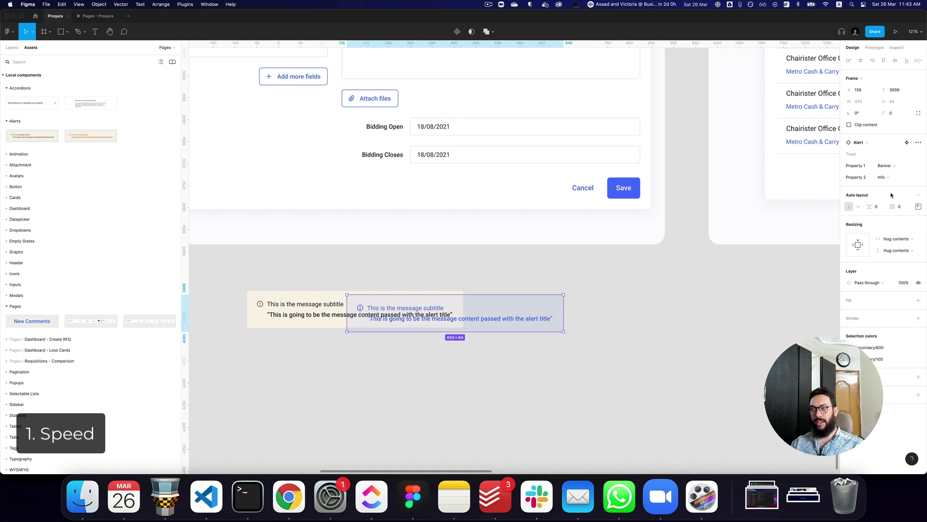
{"action": "left_click", "coordinate": [290, 306], "text": "shift"}
{"action": "key", "text": "shift+super+x"}
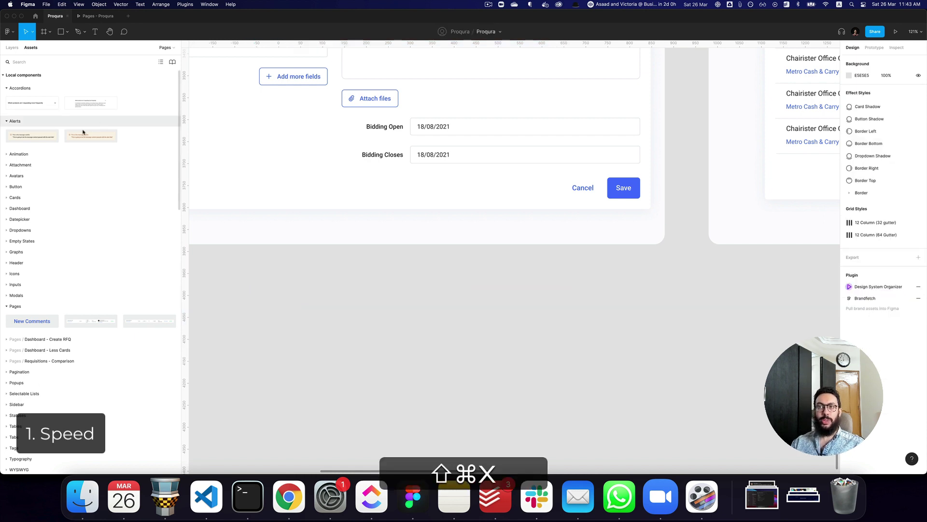
Place the Attachment Box component on the canvas below the form and remove it again
{"action": "left_click", "coordinate": [53, 155]}
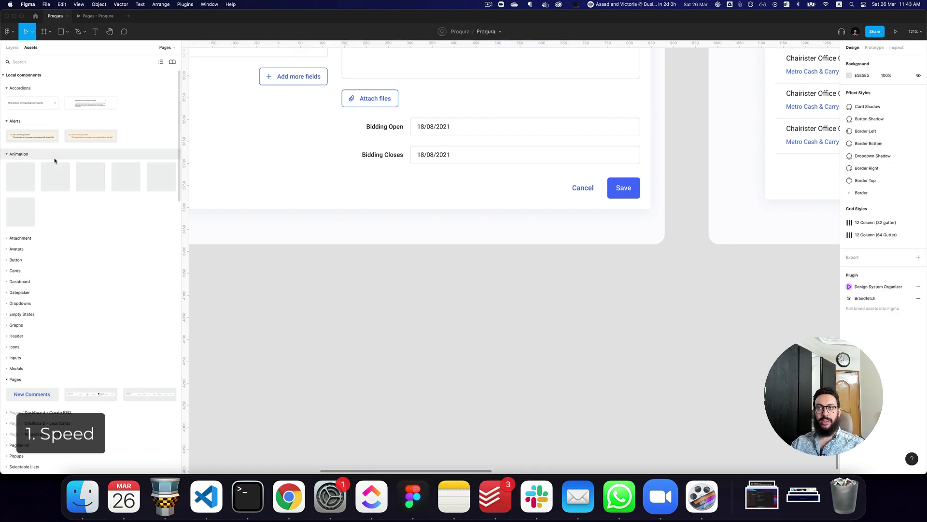
{"action": "left_click", "coordinate": [20, 238]}
{"action": "scroll", "coordinate": [62, 238], "scroll_direction": "down", "scroll_amount": 1}
{"action": "left_click_drag", "start_coordinate": [22, 225], "coordinate": [515, 328]}
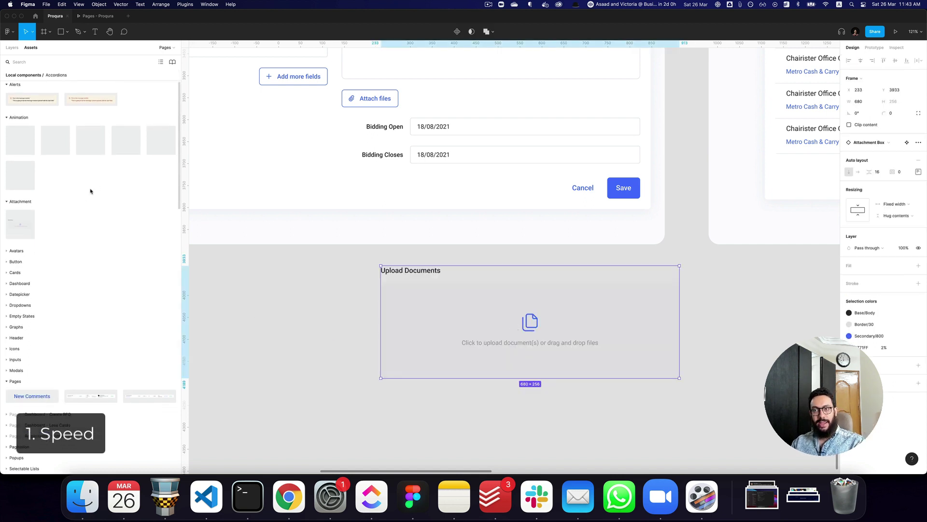
{"action": "key", "text": "super"}
{"action": "key", "text": "super+x"}
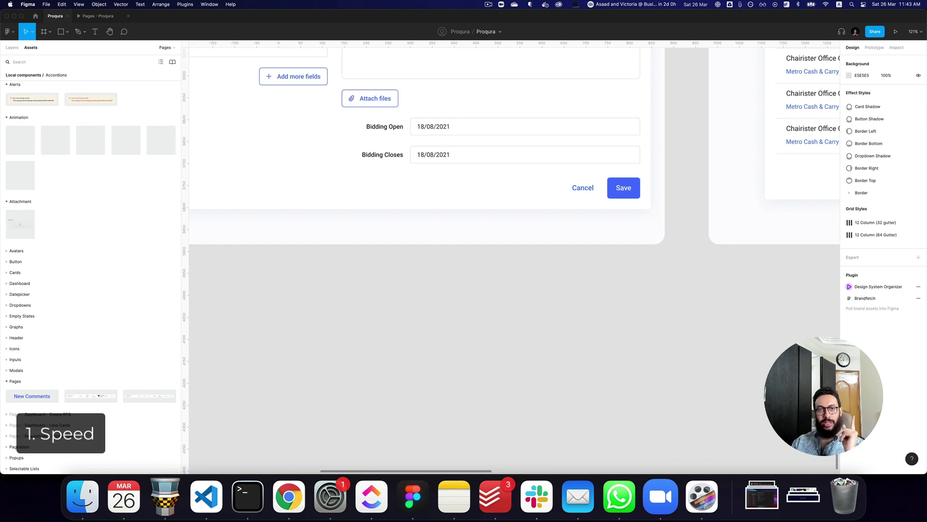
{"action": "key", "text": "super+Tab"}
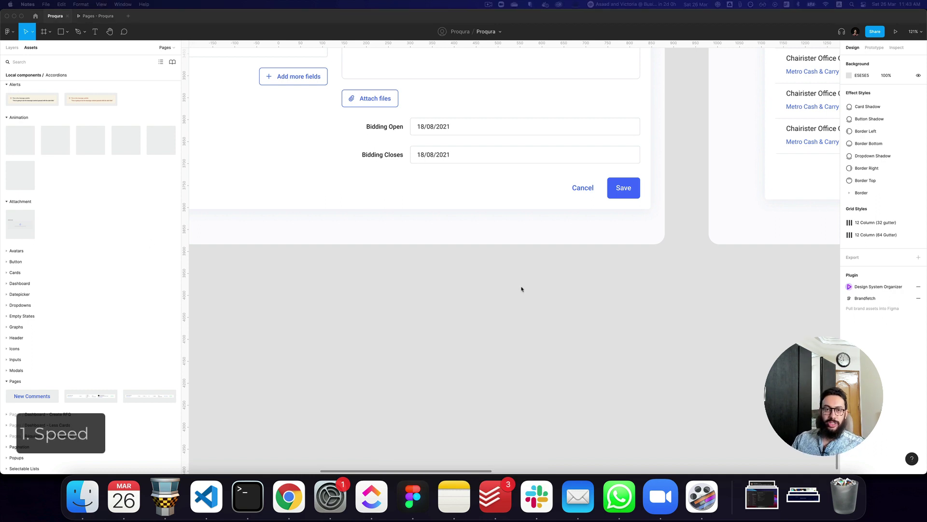
{"action": "scroll", "coordinate": [515, 268], "scroll_direction": "right", "scroll_amount": 3}
{"action": "scroll", "coordinate": [516, 268], "scroll_direction": "up", "scroll_amount": 2}
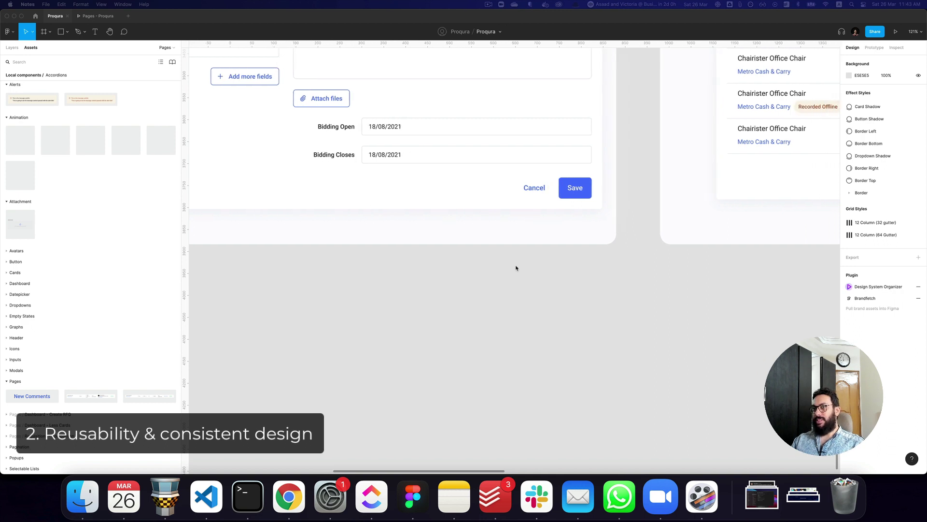
{"action": "left_click", "coordinate": [458, 157]}
{"action": "key", "text": "z"}
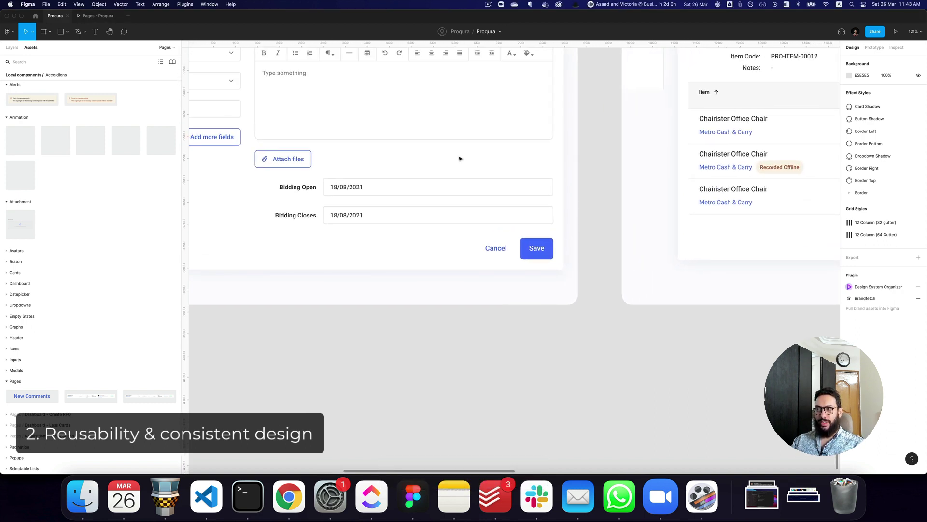
{"action": "left_click", "coordinate": [459, 157]}
{"action": "key", "text": "super+Tab"}
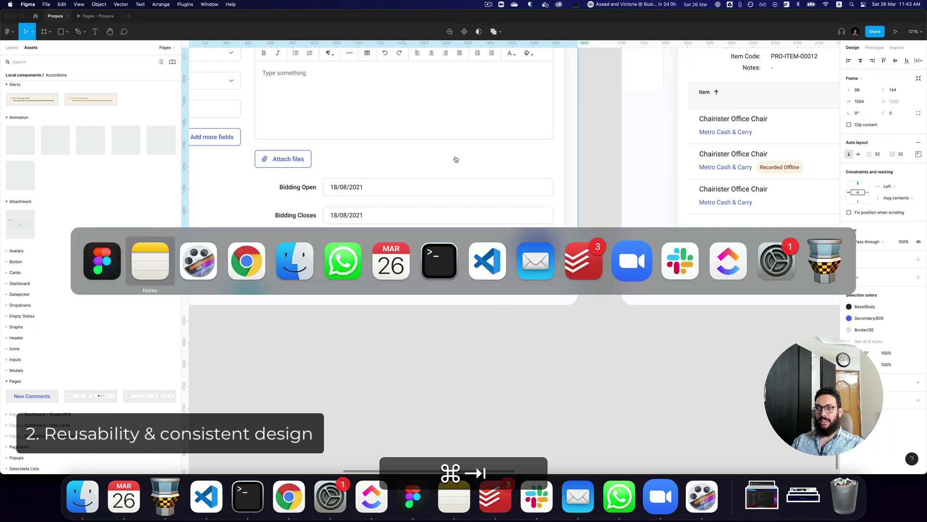
{"action": "key", "text": "super+Tab"}
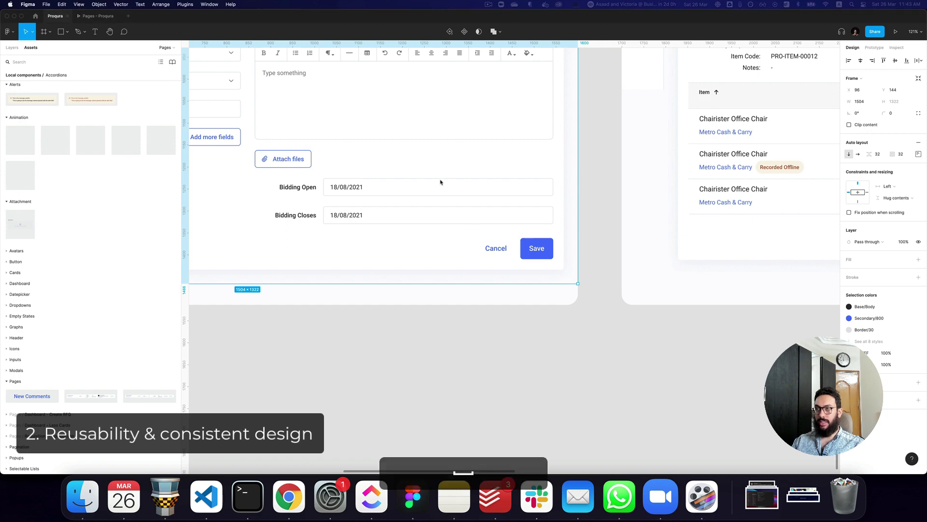
Examine the Create RFQ and Requisitions - Comparison pages and the comparison sheet components beside them
{"action": "scroll", "coordinate": [452, 190], "scroll_direction": "up", "scroll_amount": 3}
{"action": "scroll", "coordinate": [451, 190], "scroll_direction": "left", "scroll_amount": 2}
{"action": "scroll", "coordinate": [489, 232], "scroll_direction": "down", "scroll_amount": 5}
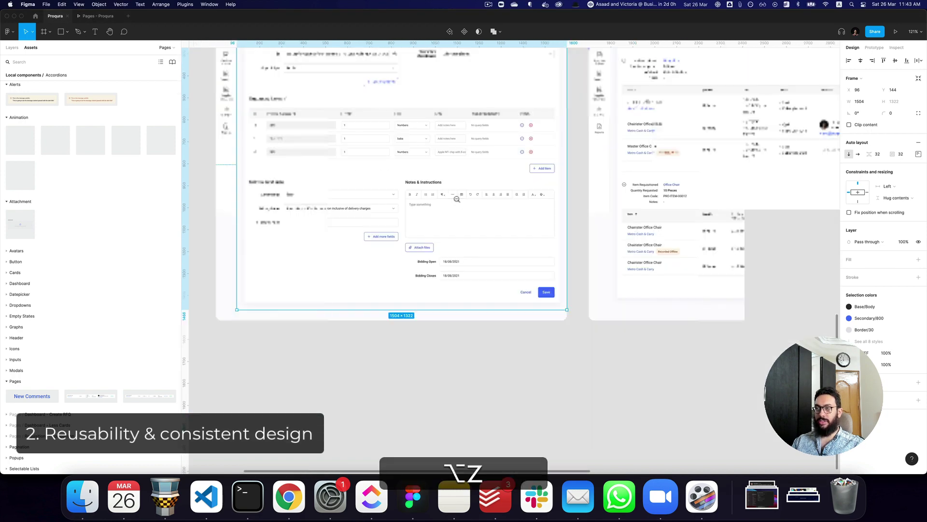
{"action": "scroll", "coordinate": [464, 208], "scroll_direction": "right", "scroll_amount": 5}
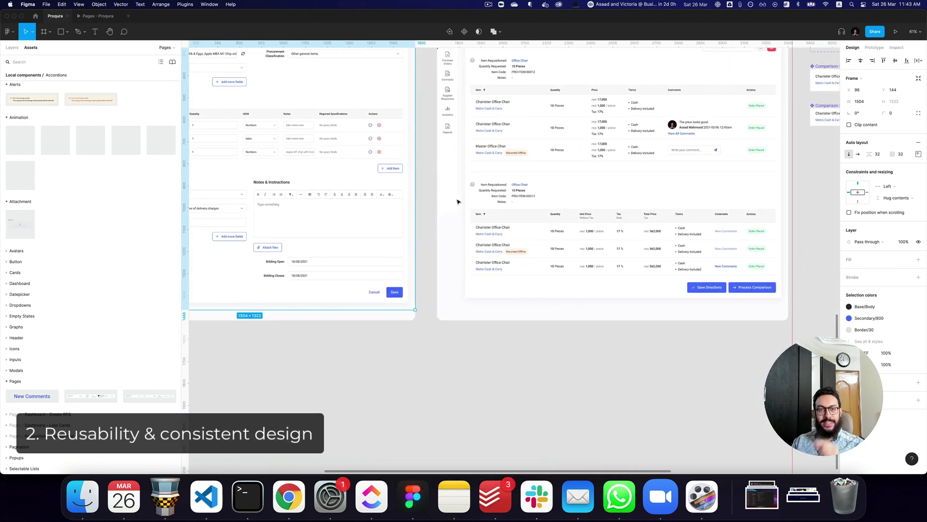
{"action": "scroll", "coordinate": [458, 201], "scroll_direction": "right", "scroll_amount": 5}
{"action": "scroll", "coordinate": [457, 201], "scroll_direction": "up", "scroll_amount": 2}
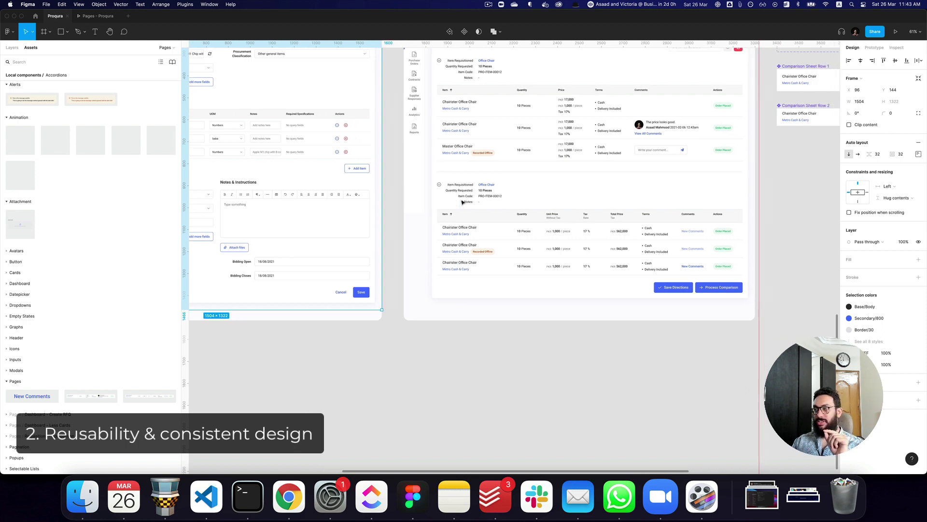
{"action": "scroll", "coordinate": [462, 202], "scroll_direction": "right", "scroll_amount": 2}
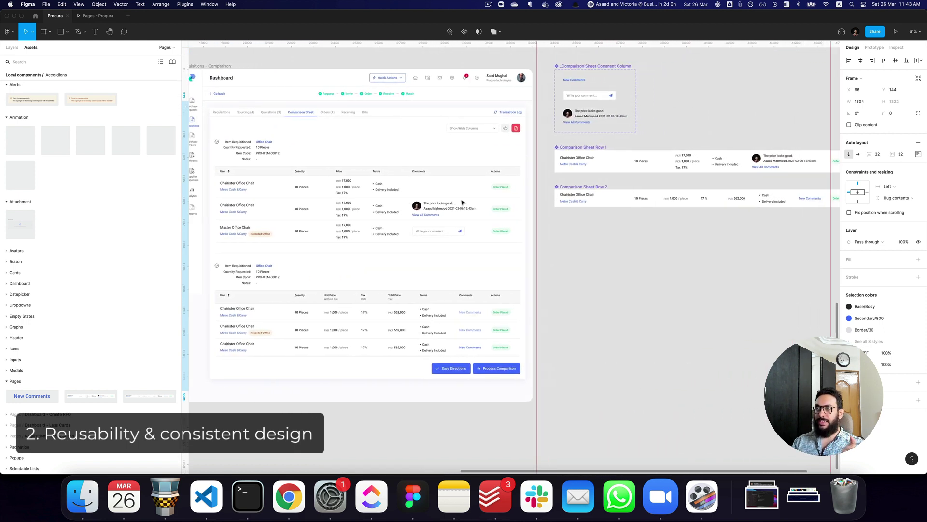
{"action": "scroll", "coordinate": [462, 202], "scroll_direction": "left", "scroll_amount": 3}
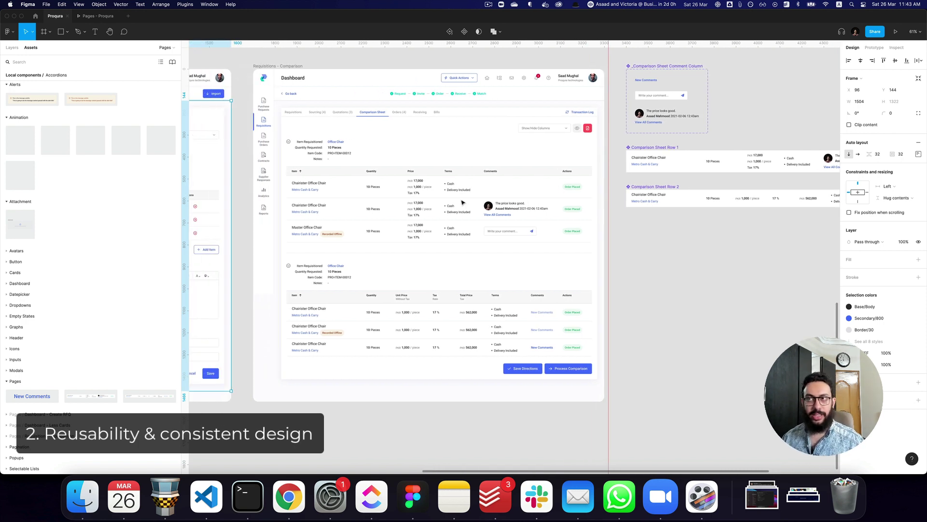
{"action": "left_click", "coordinate": [657, 255]}
{"action": "key", "text": "alt+3"}
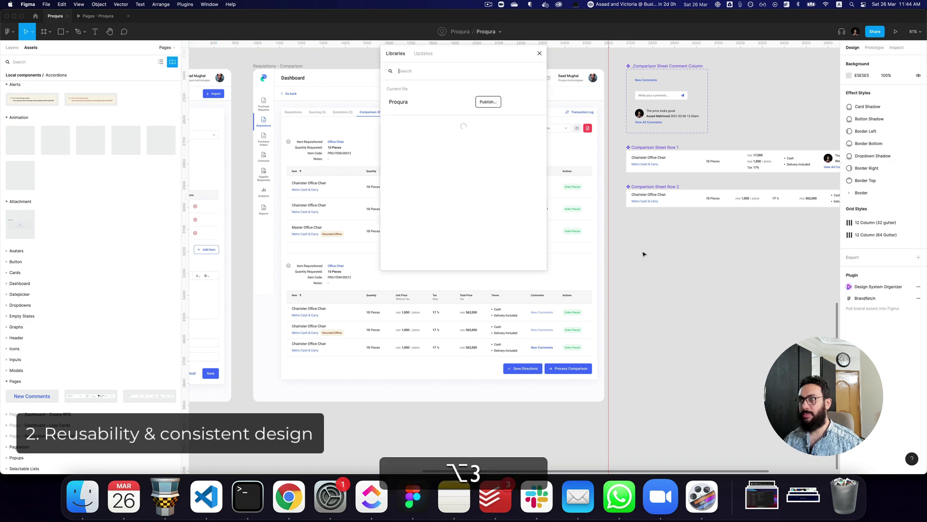
{"action": "left_click", "coordinate": [540, 54]}
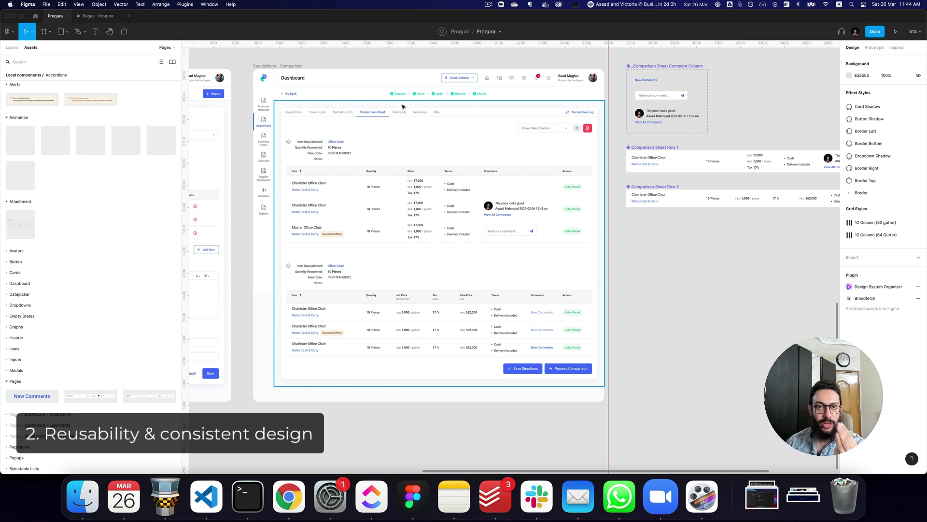
Place a copy of the Process Comparison button on the empty canvas outside the Requisitions - Comparison page
{"action": "left_click", "coordinate": [567, 371]}
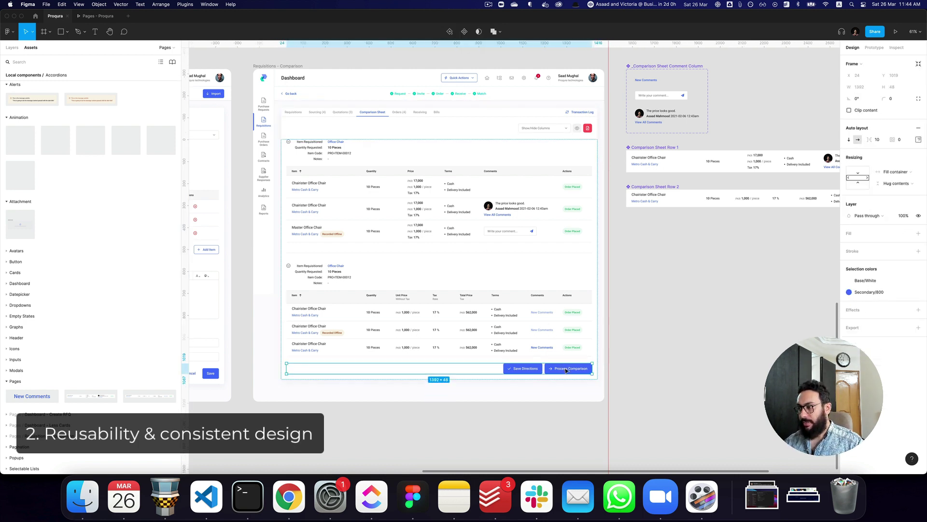
{"action": "left_click_drag", "start_coordinate": [567, 370], "coordinate": [755, 410]}
{"action": "scroll", "coordinate": [577, 301], "scroll_direction": "down", "scroll_amount": 3}
{"action": "scroll", "coordinate": [577, 301], "scroll_direction": "right", "scroll_amount": 5}
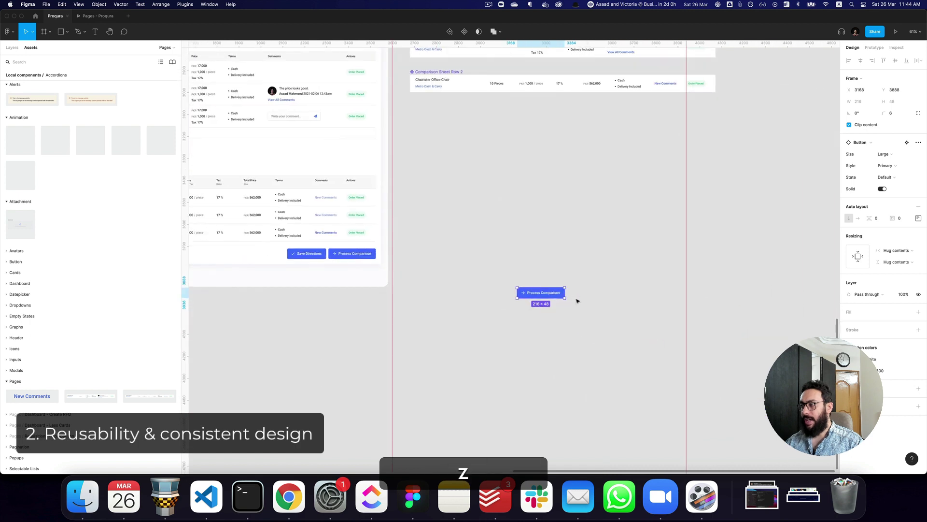
{"action": "double_click", "coordinate": [577, 301]}
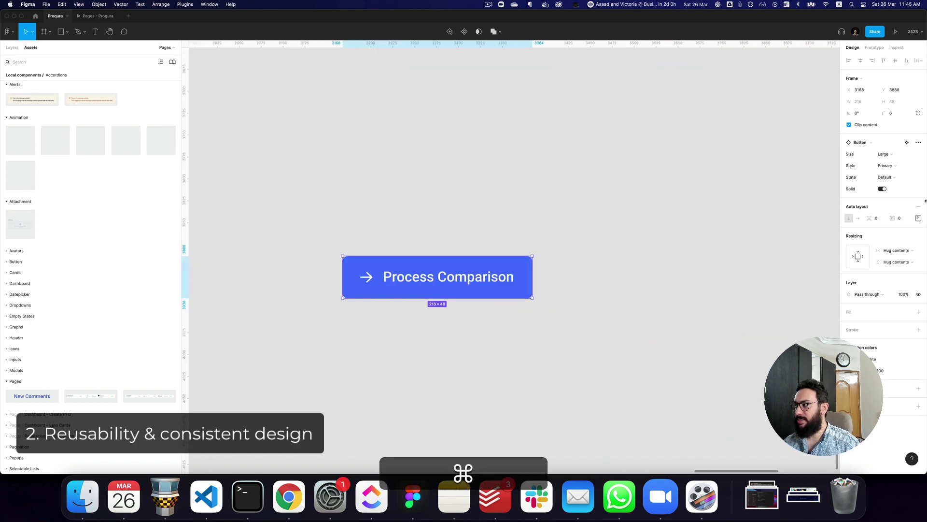
Set the auto layout padding of the copied Process Comparison button to 24
{"action": "left_click", "coordinate": [899, 218]}
{"action": "type", "text": "24"}
{"action": "key", "text": "Return"}
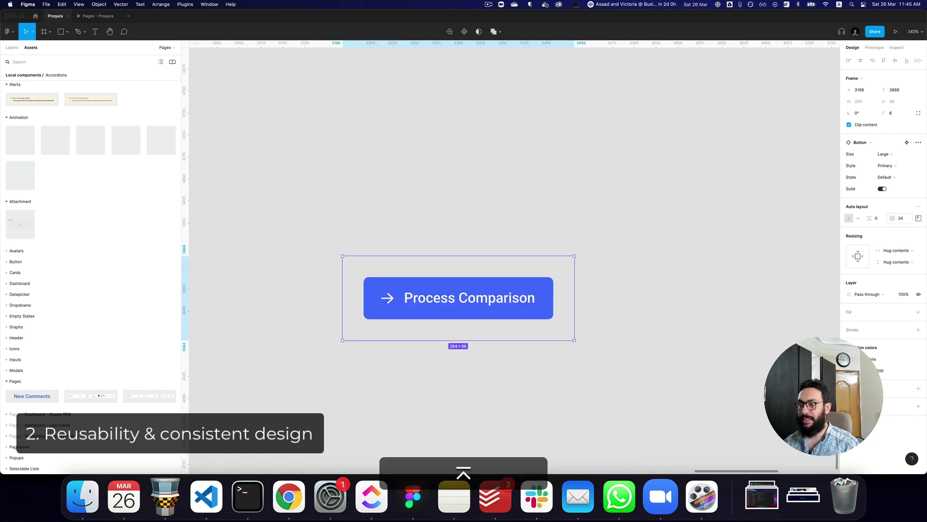
Undo the auto layout padding change on the copied Process Comparison button
{"action": "key", "text": "super+z"}
{"action": "key", "text": "super+z"}
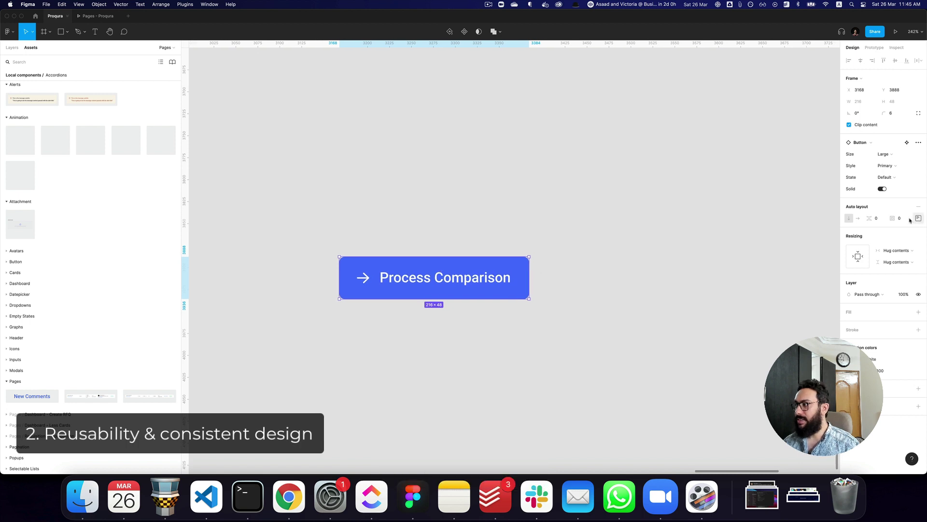
{"action": "key", "text": "super+shift+z"}
{"action": "key", "text": "super+z"}
{"action": "key", "text": "super+z"}
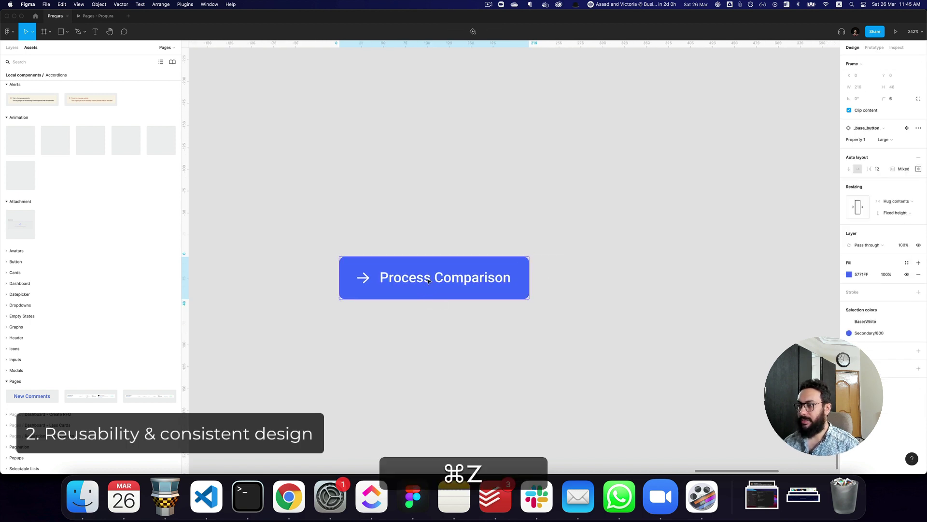
Set both the padding and the item spacing of the copied button's nested base_button to 32
{"action": "double_click", "coordinate": [433, 279]}
{"action": "key", "text": "shift+Return"}
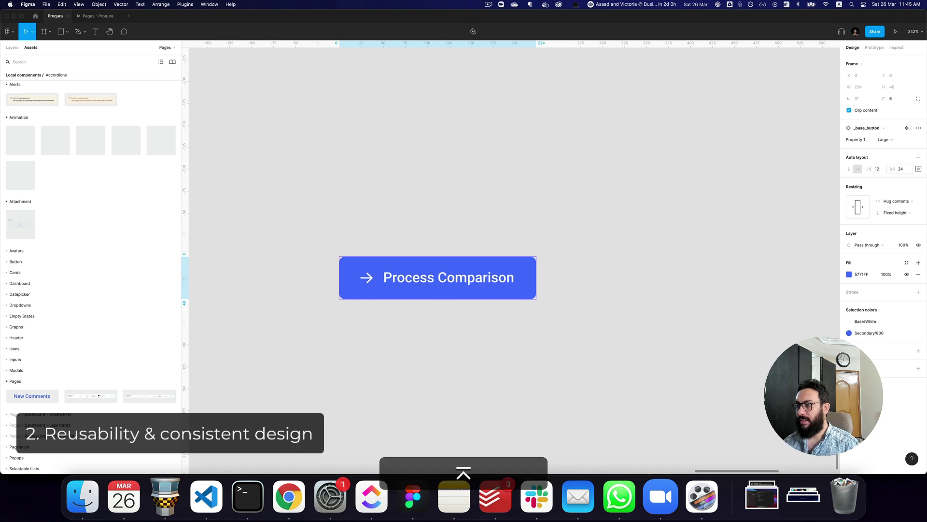
{"action": "left_click", "coordinate": [900, 169]}
{"action": "type", "text": "32"}
{"action": "key", "text": "Return"}
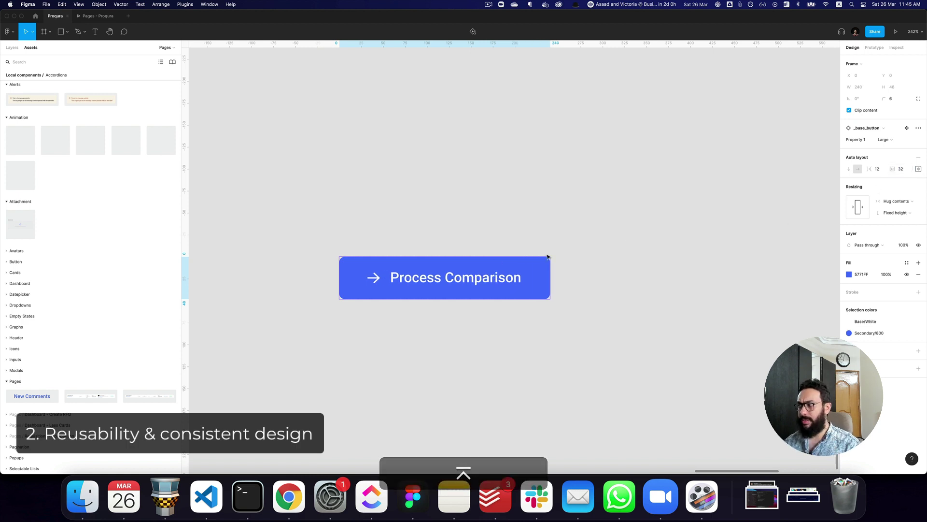
{"action": "left_click", "coordinate": [877, 169]}
{"action": "type", "text": "32"}
{"action": "key", "text": "Return"}
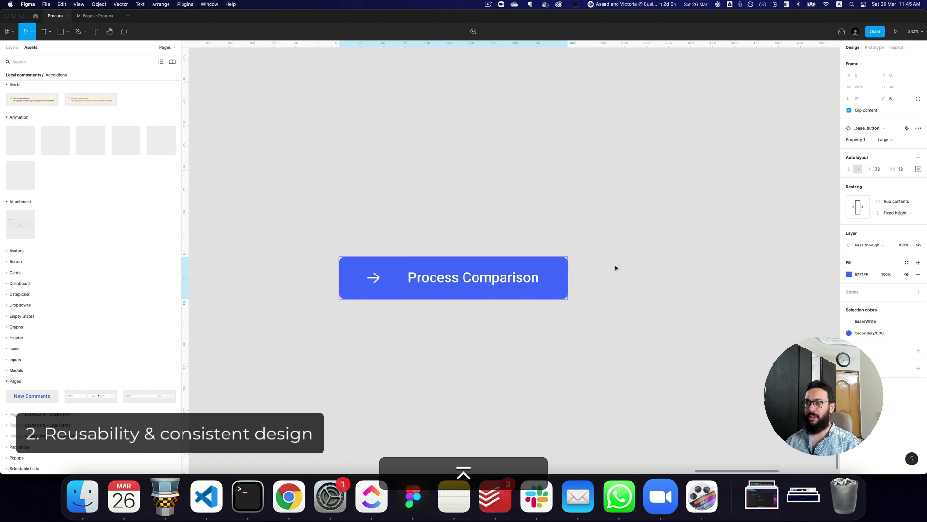
Reset all overrides on the copied Process Comparison button
{"action": "left_click", "coordinate": [522, 279]}
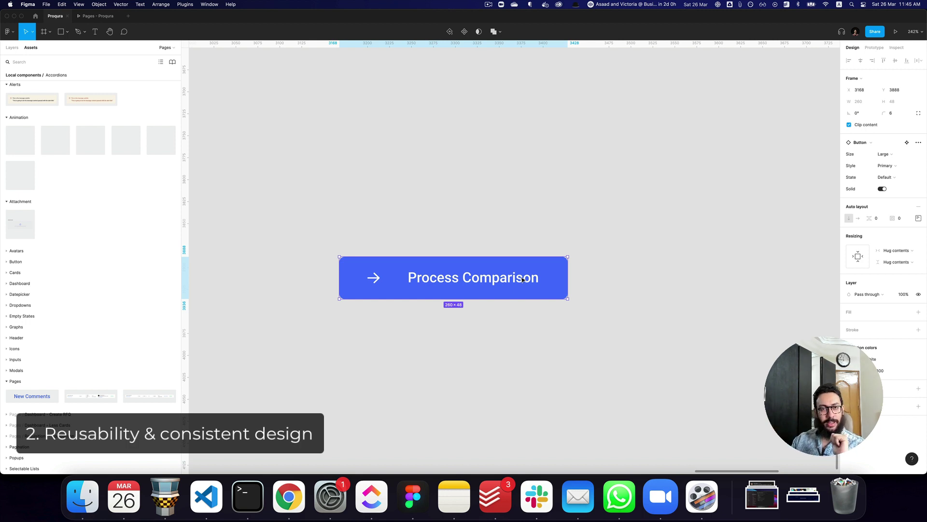
{"action": "right_click", "coordinate": [522, 279]}
{"action": "key", "text": "e"}
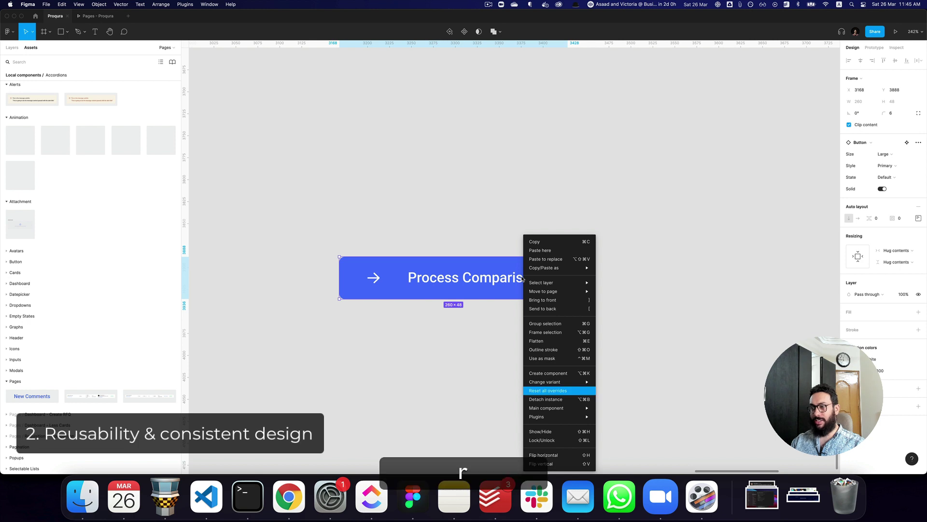
{"action": "key", "text": "Return"}
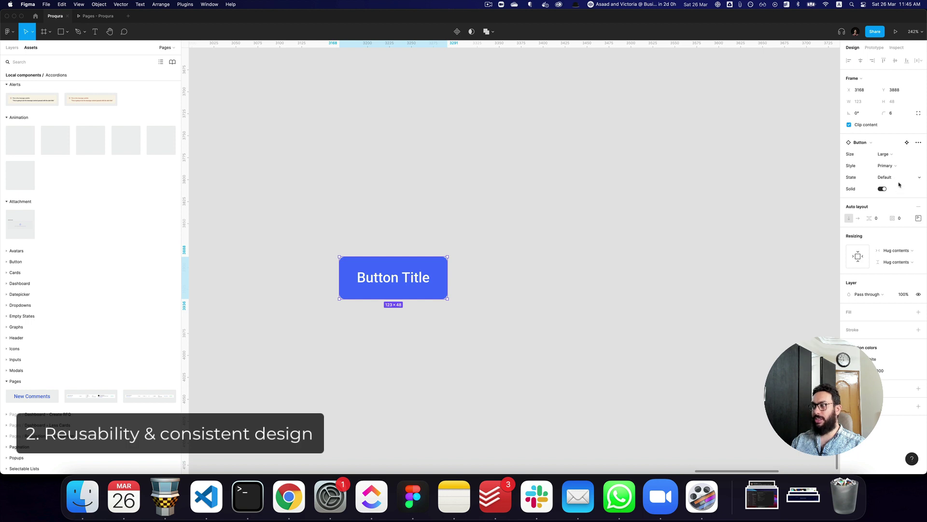
Show the Icon Right layer of the reset button, hide it again, and show its Icon Left layer instead
{"action": "key", "text": "super"}
{"action": "left_click", "coordinate": [393, 280], "text": "super"}
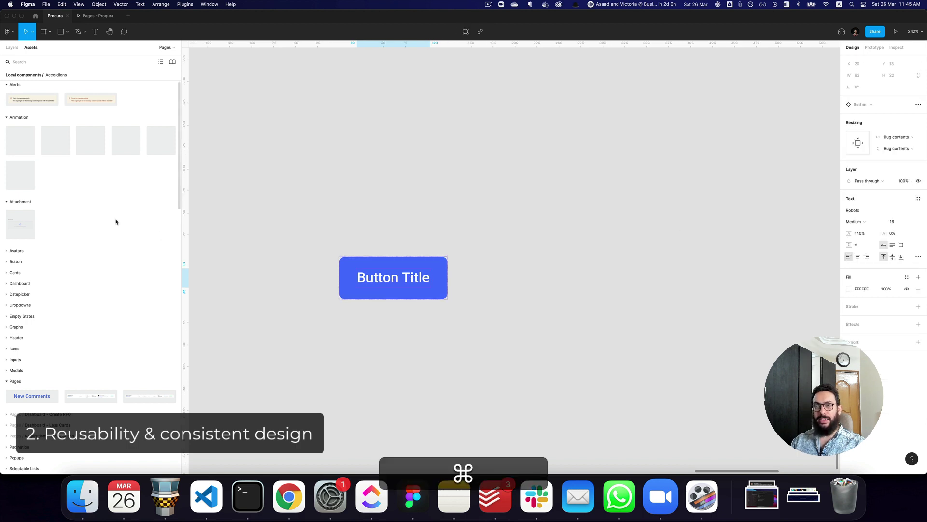
{"action": "key", "text": "alt+shift+1"}
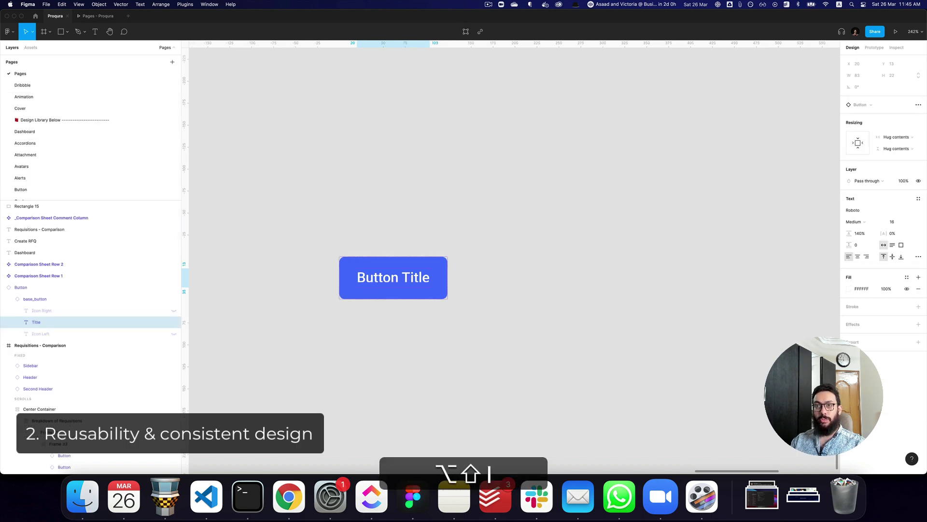
{"action": "left_click", "coordinate": [55, 310]}
{"action": "key", "text": "shift+super+h"}
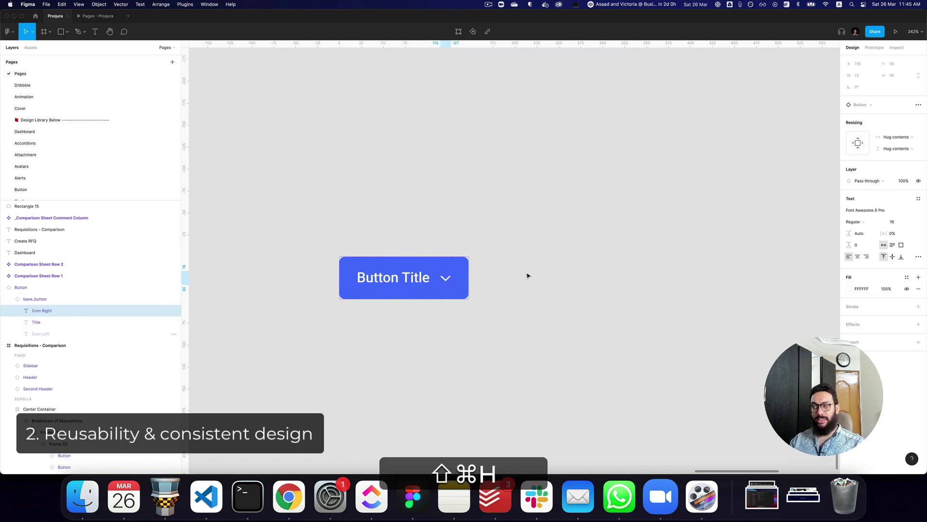
{"action": "key", "text": "shift+super+h"}
{"action": "left_click", "coordinate": [77, 334]}
{"action": "key", "text": "shift+super+h"}
{"action": "left_click", "coordinate": [610, 269]}
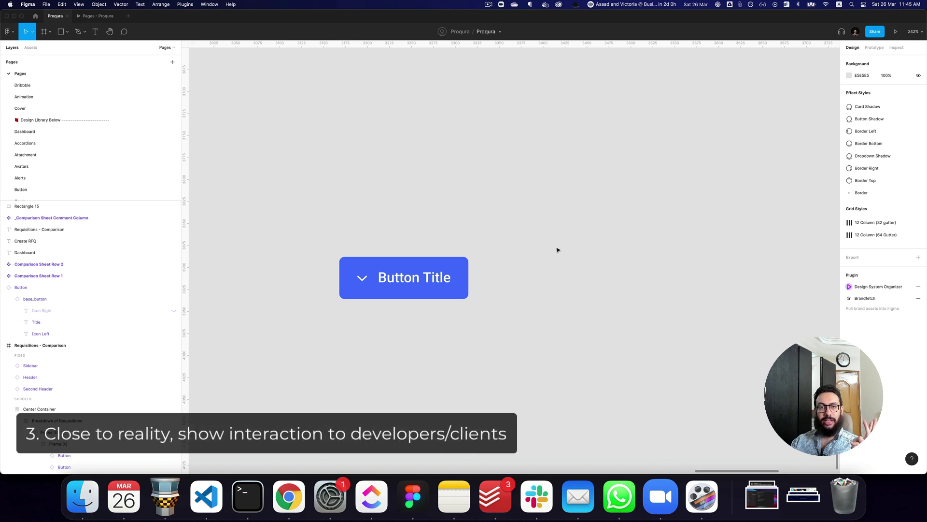
Remove the copied button from the empty canvas
{"action": "left_click_drag", "start_coordinate": [554, 236], "coordinate": [323, 325]}
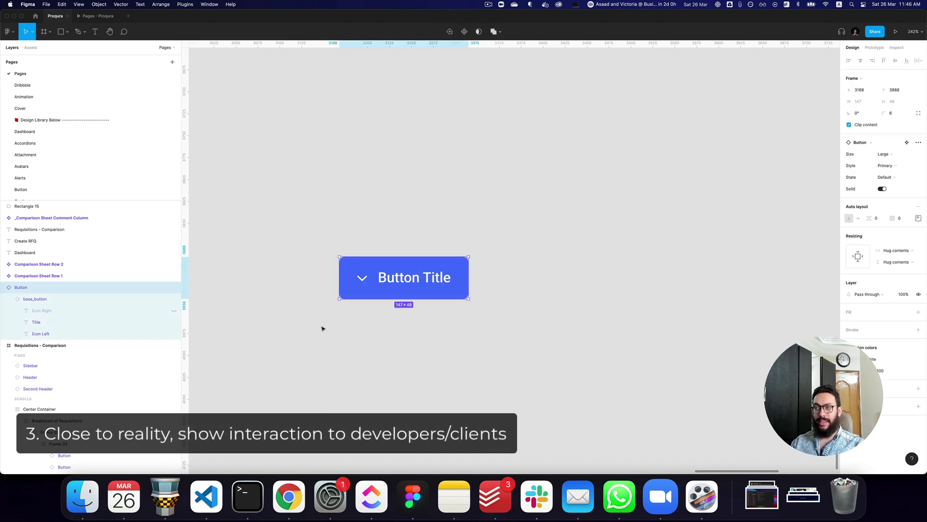
{"action": "key", "text": "cmd+x"}
Open the Image Carousels Using Interactive Components file
{"action": "key", "text": "super+3"}
{"action": "key", "text": "super+r"}
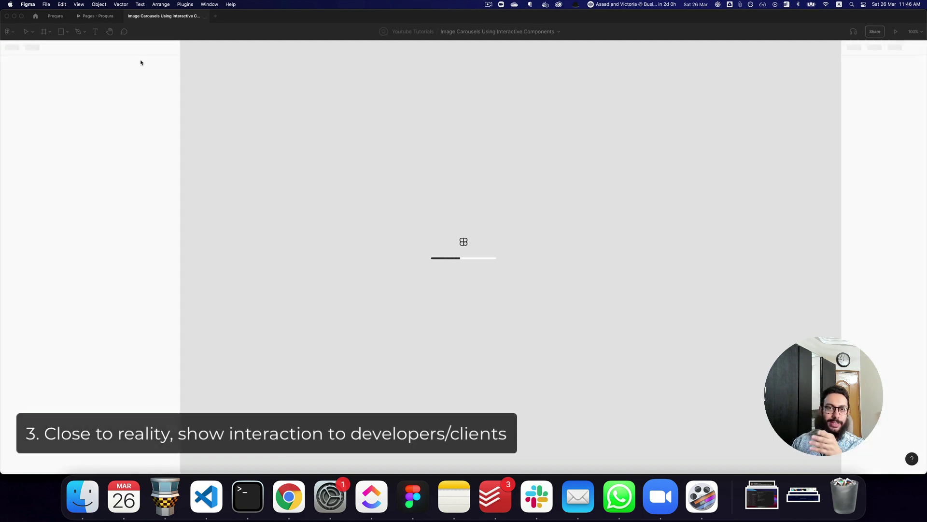
{"action": "left_click", "coordinate": [473, 102]}
{"action": "left_click", "coordinate": [755, 89]}
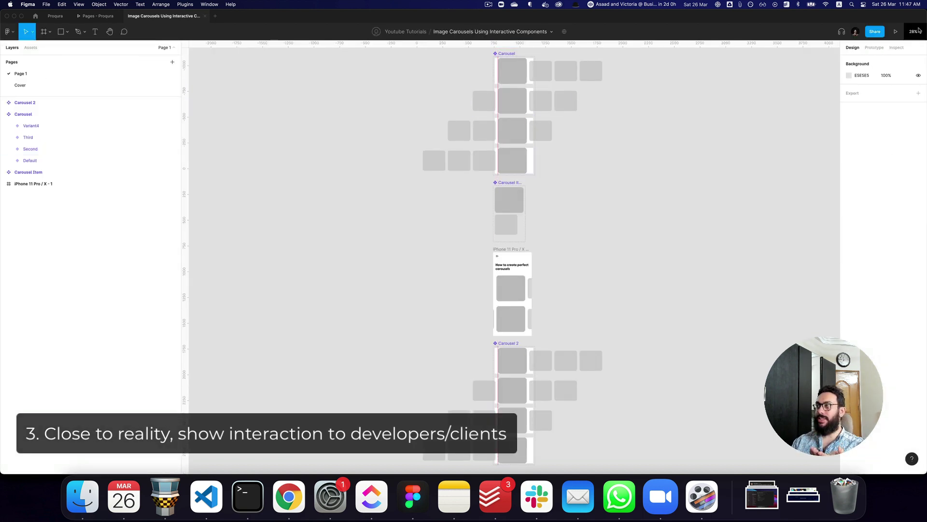
Present the carousel prototype and swipe through the images of its upper carousel
{"action": "left_click", "coordinate": [897, 32]}
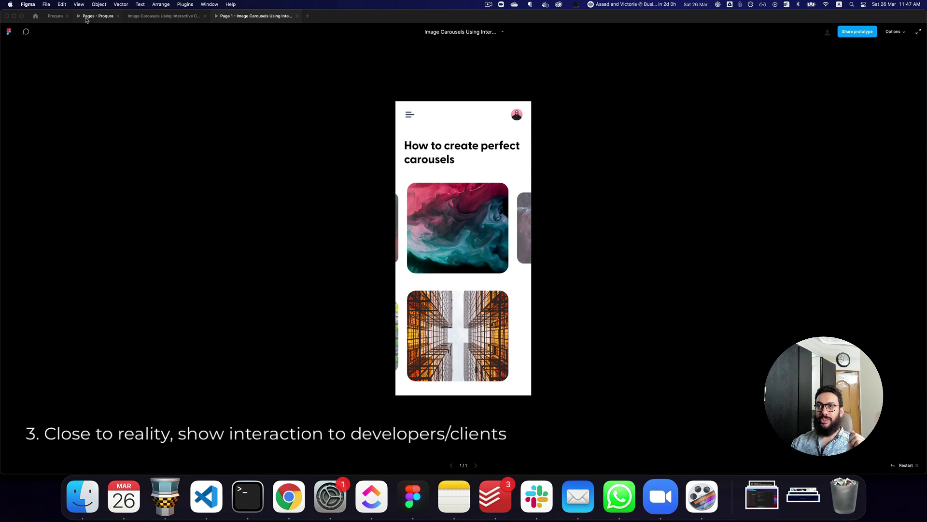
{"action": "left_click", "coordinate": [60, 18]}
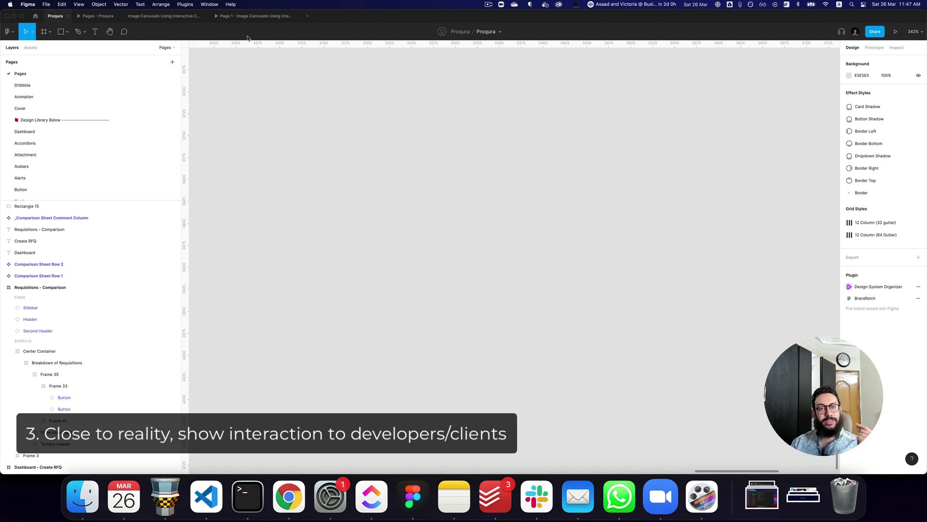
{"action": "left_click", "coordinate": [253, 17]}
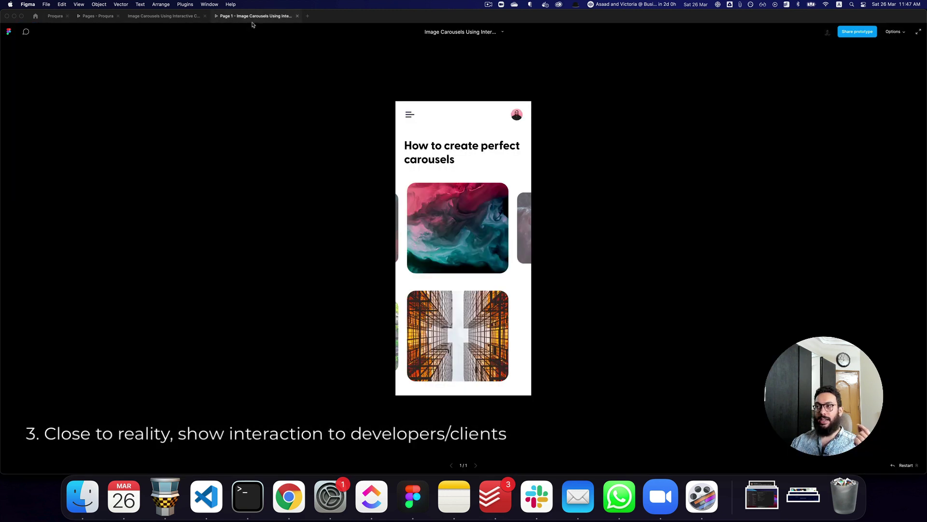
{"action": "left_click_drag", "start_coordinate": [449, 189], "coordinate": [541, 202]}
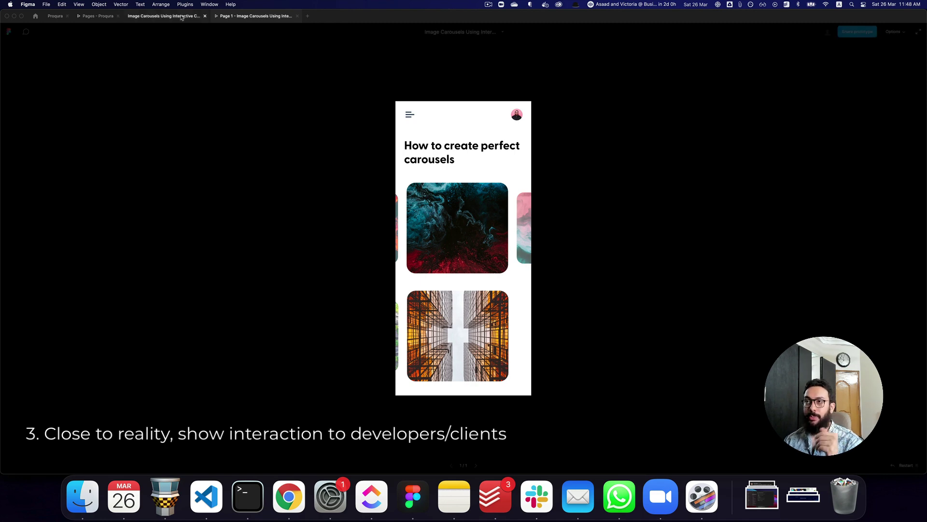
Return to the Proqura file and go to the main component of the Purchase Requests sidebar item on the Create RFQ page
{"action": "left_click", "coordinate": [94, 16]}
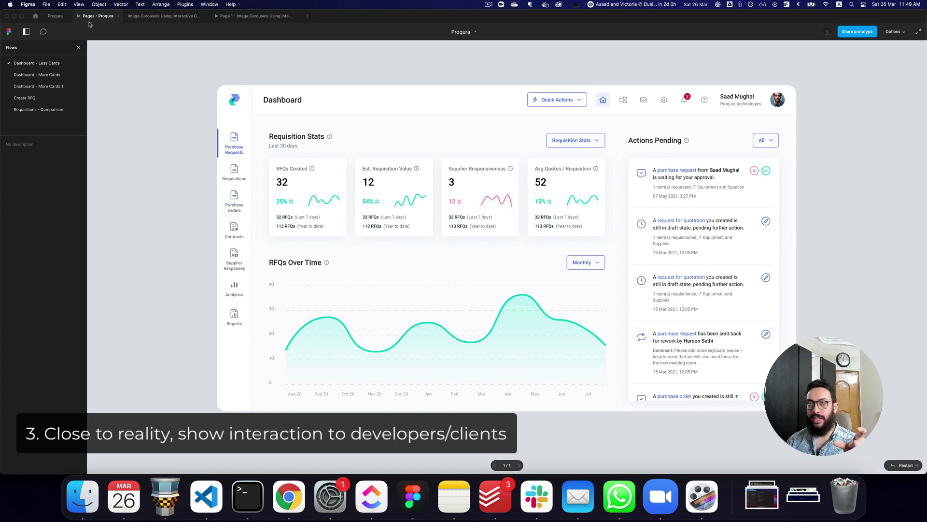
{"action": "left_click", "coordinate": [57, 17]}
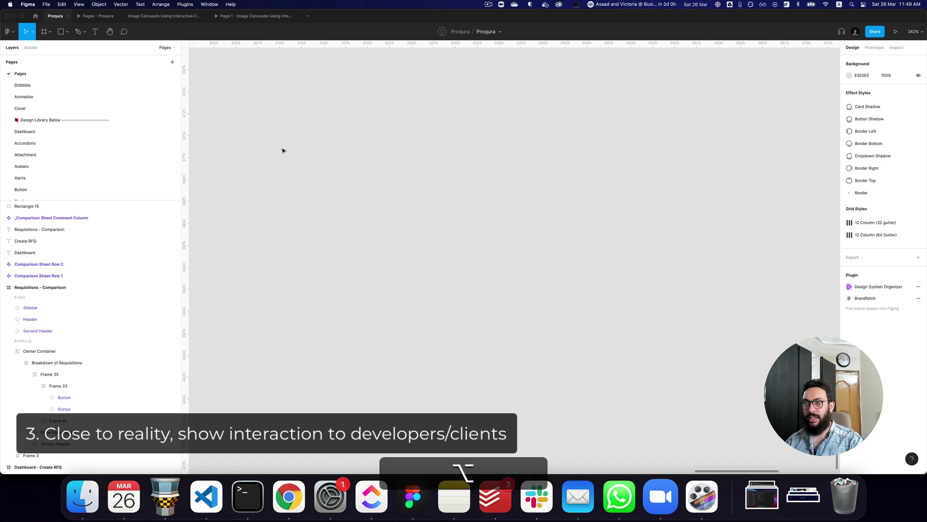
{"action": "scroll", "coordinate": [281, 146], "scroll_direction": "down", "scroll_amount": 10}
{"action": "left_click_drag", "start_coordinate": [268, 143], "coordinate": [389, 150]}
{"action": "scroll", "coordinate": [389, 151], "scroll_direction": "up", "scroll_amount": 3}
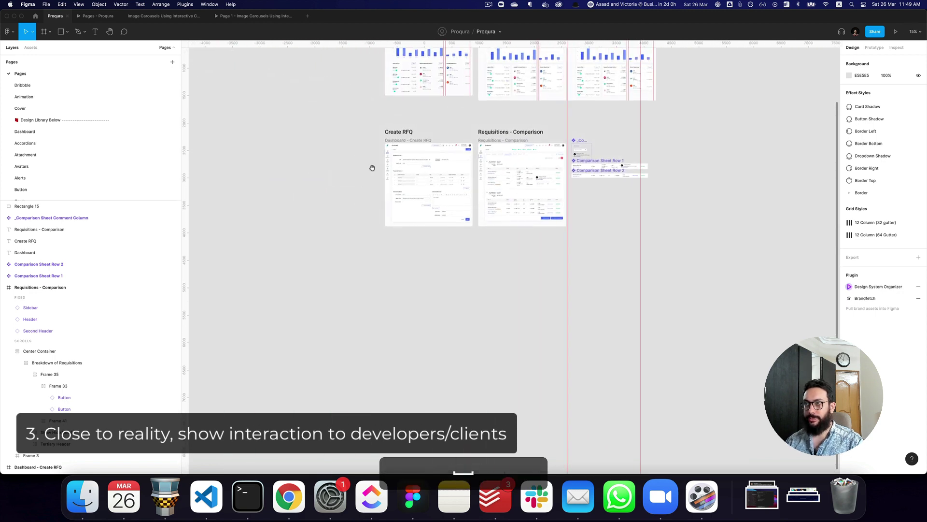
{"action": "scroll", "coordinate": [381, 153], "scroll_direction": "up", "scroll_amount": 10}
{"action": "left_click", "coordinate": [427, 154]}
{"action": "double_click", "coordinate": [428, 155]}
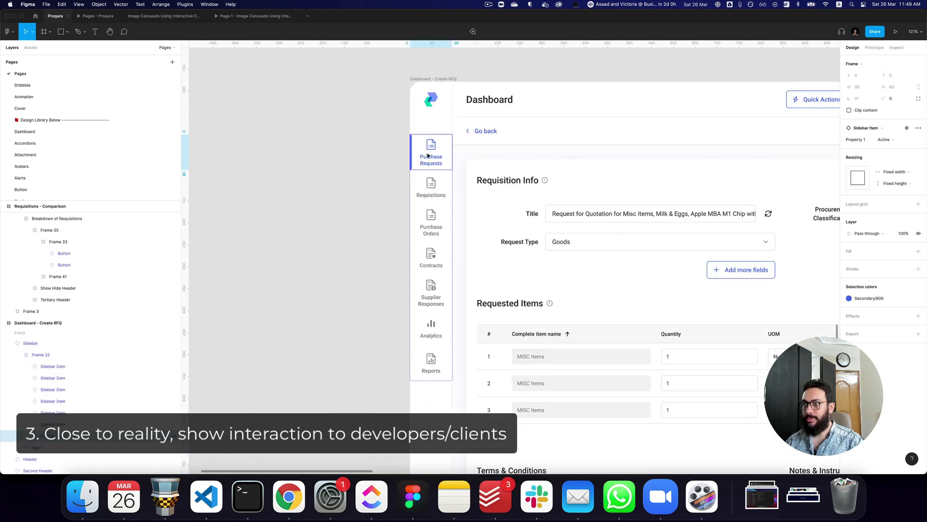
{"action": "left_click", "coordinate": [907, 129]}
Examine the Sidebar Item variants and the prototype interaction of the Inactive variant
{"action": "key", "text": "z"}
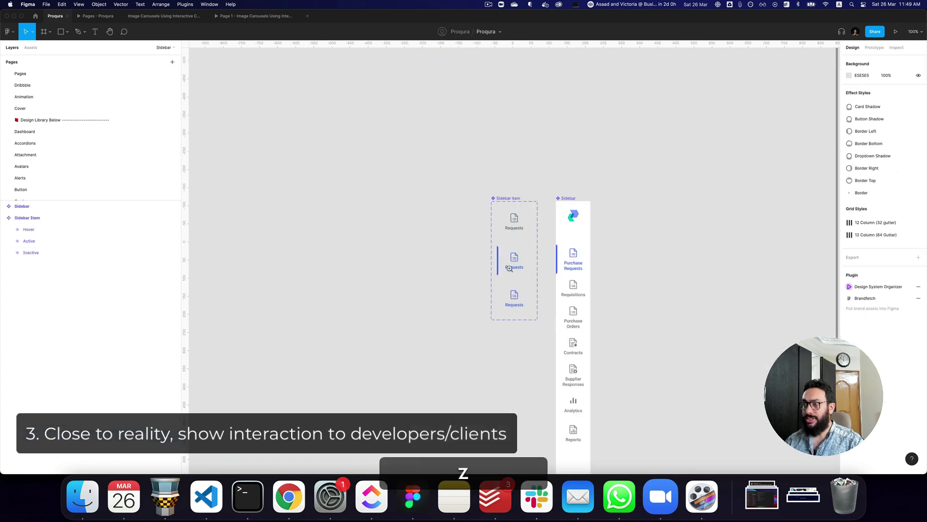
{"action": "scroll", "coordinate": [509, 269], "scroll_direction": "up", "scroll_amount": 5}
{"action": "scroll", "coordinate": [531, 242], "scroll_direction": "down", "scroll_amount": 3}
{"action": "left_click", "coordinate": [534, 173]}
{"action": "left_click", "coordinate": [534, 224]}
{"action": "key", "text": "shift+e"}
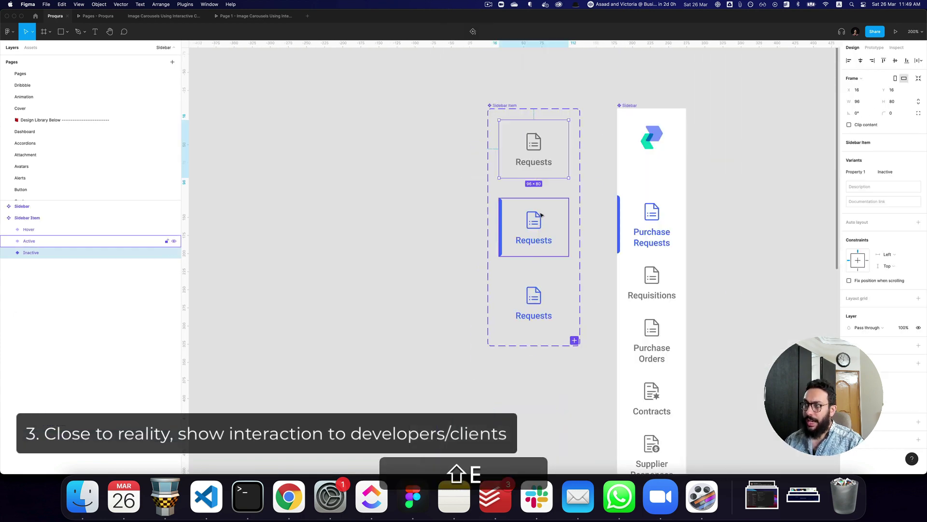
{"action": "left_click", "coordinate": [534, 154]}
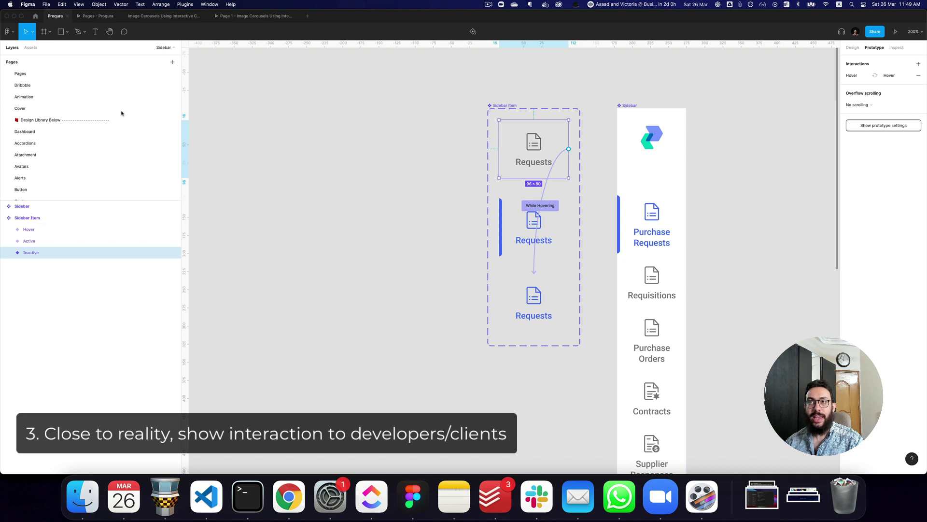
Return to the Pages page and select the Quick Actions button's title in the Create RFQ header
{"action": "left_click", "coordinate": [98, 77]}
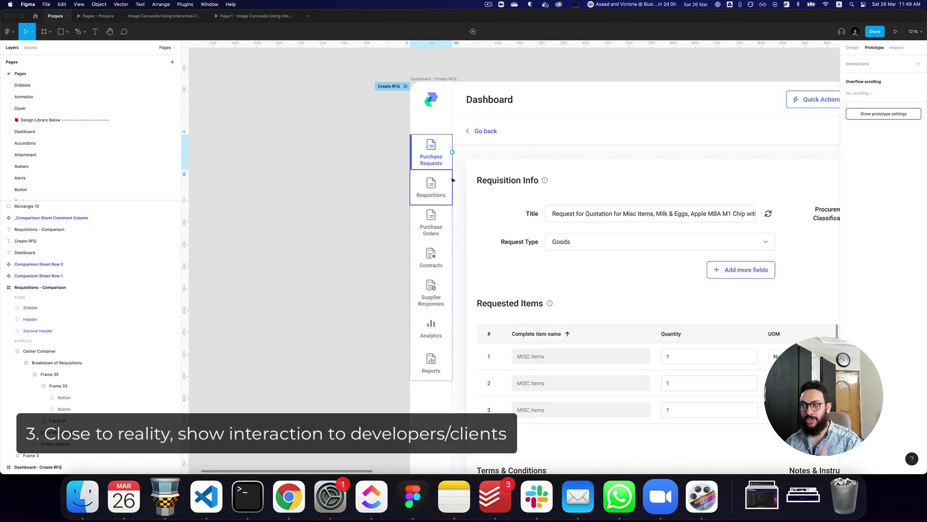
{"action": "left_click", "coordinate": [442, 193], "text": "alt"}
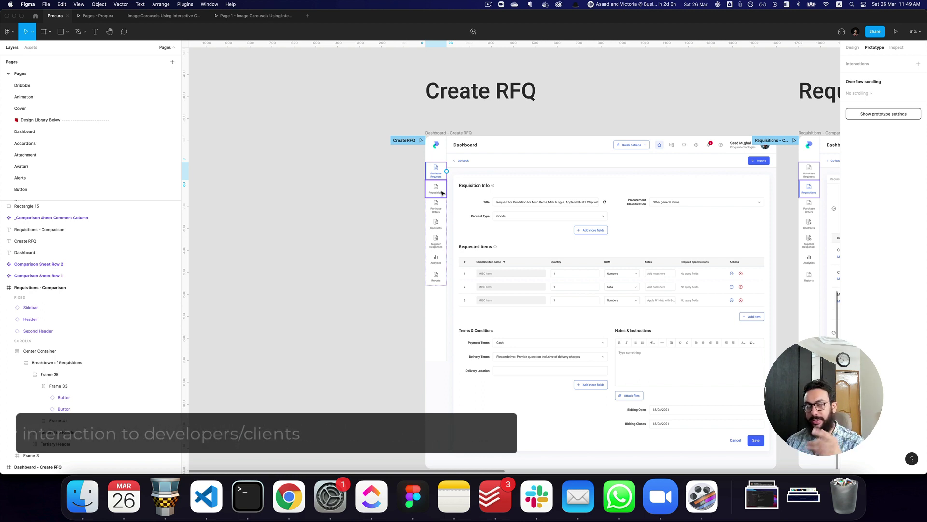
{"action": "left_click", "coordinate": [371, 183]}
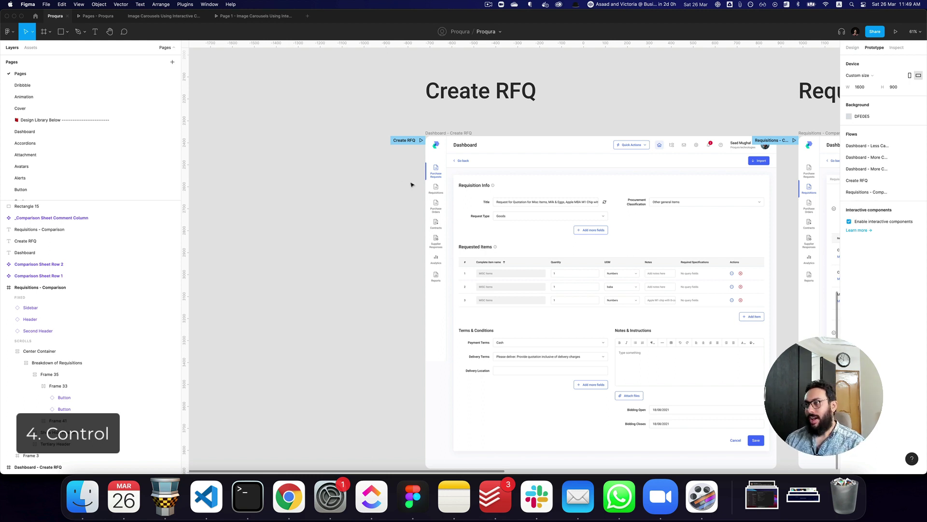
{"action": "scroll", "coordinate": [434, 178], "scroll_direction": "right", "scroll_amount": 6}
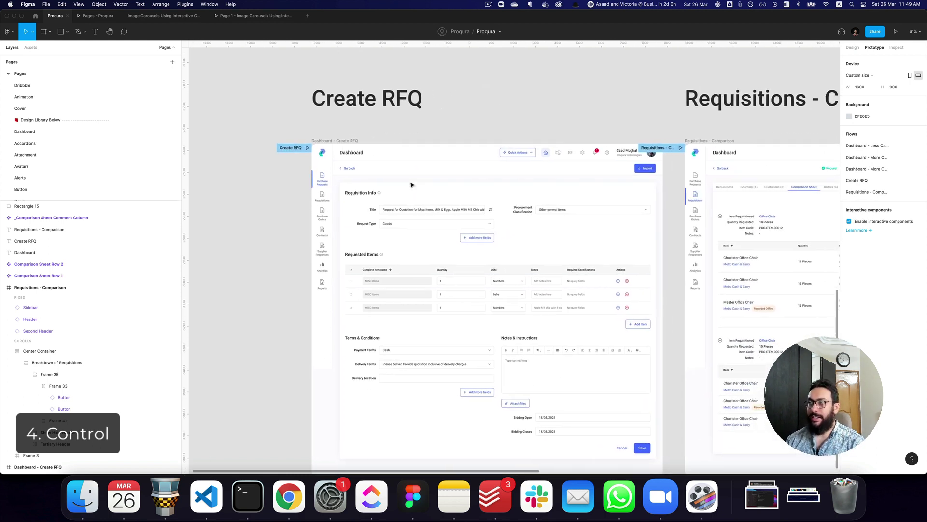
{"action": "key", "text": "z"}
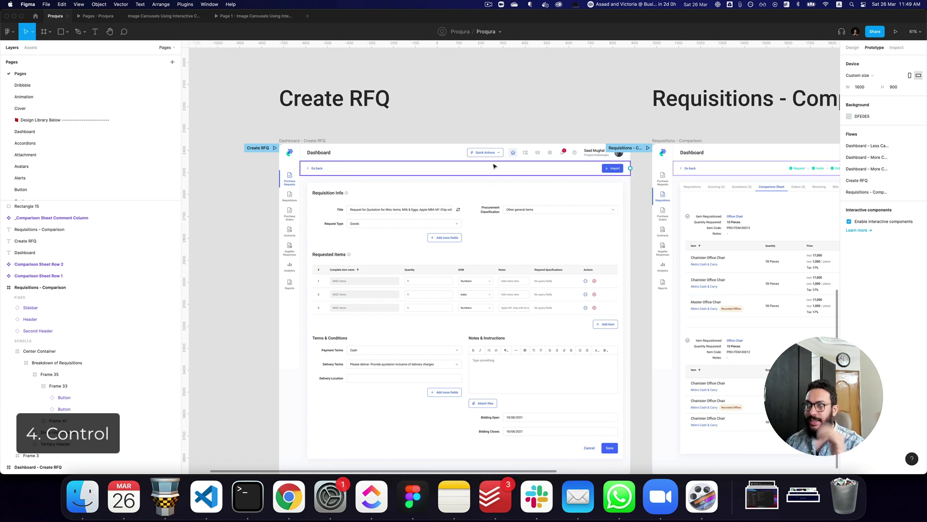
{"action": "key", "text": "z"}
{"action": "left_click", "coordinate": [485, 152]}
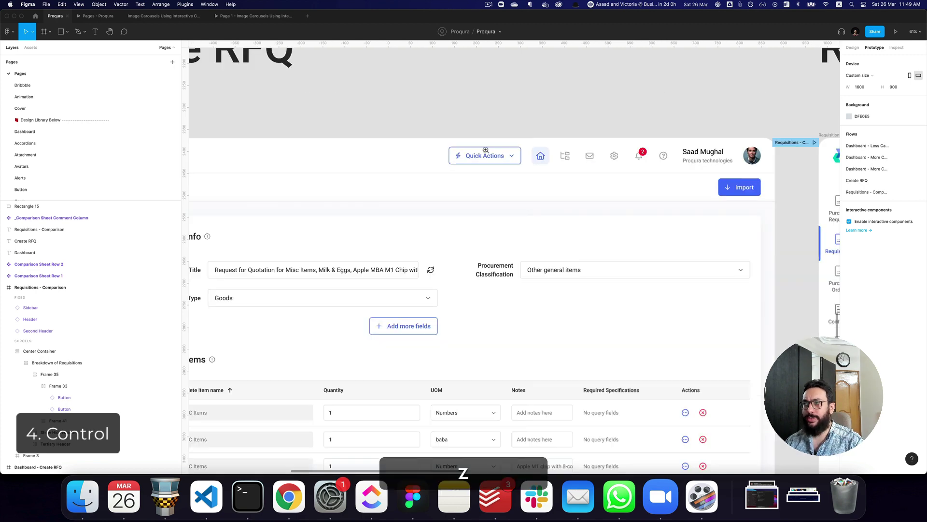
{"action": "left_click", "coordinate": [482, 157], "text": "alt"}
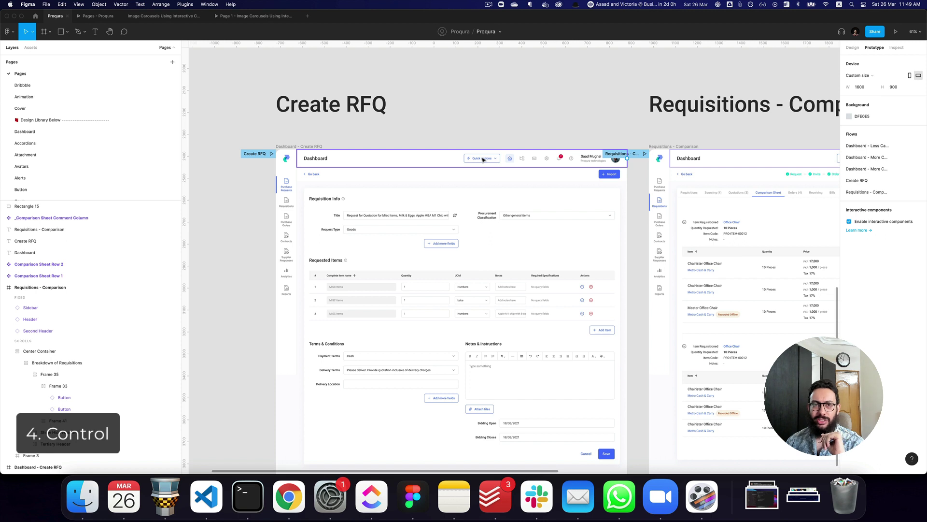
{"action": "key", "text": "z"}
{"action": "left_click", "coordinate": [483, 160]}
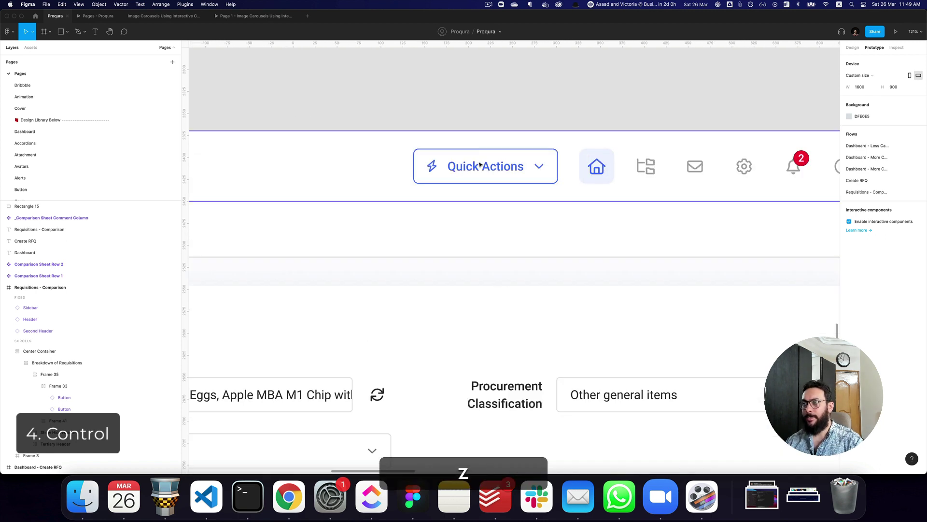
{"action": "left_click", "coordinate": [482, 159], "text": "super"}
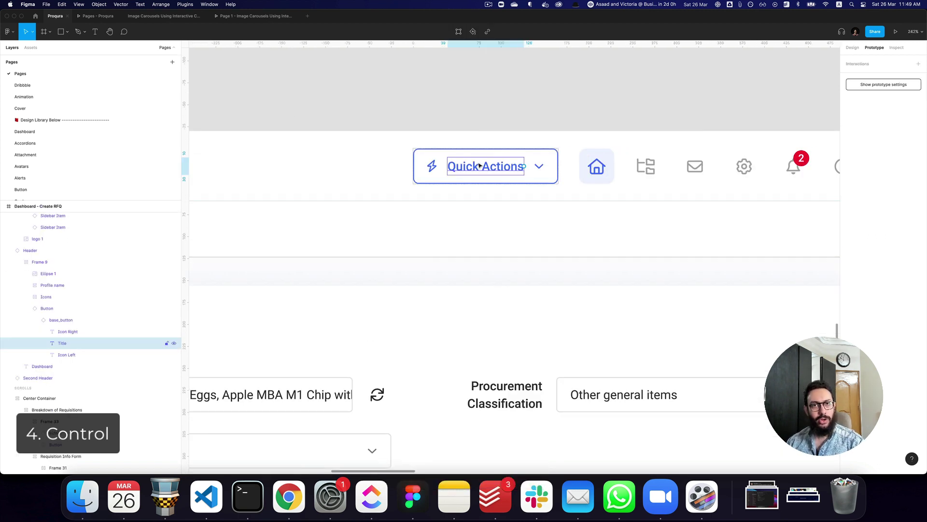
Show the title's design properties, then select the Quick Actions button in the Create RFQ header and go to its main component
{"action": "key", "text": "shift+e"}
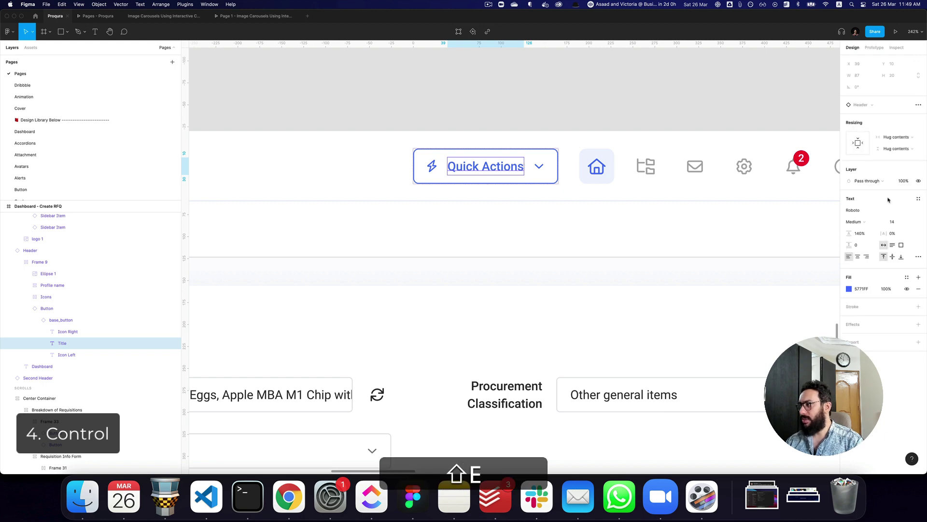
{"action": "left_click", "coordinate": [559, 155], "text": "alt"}
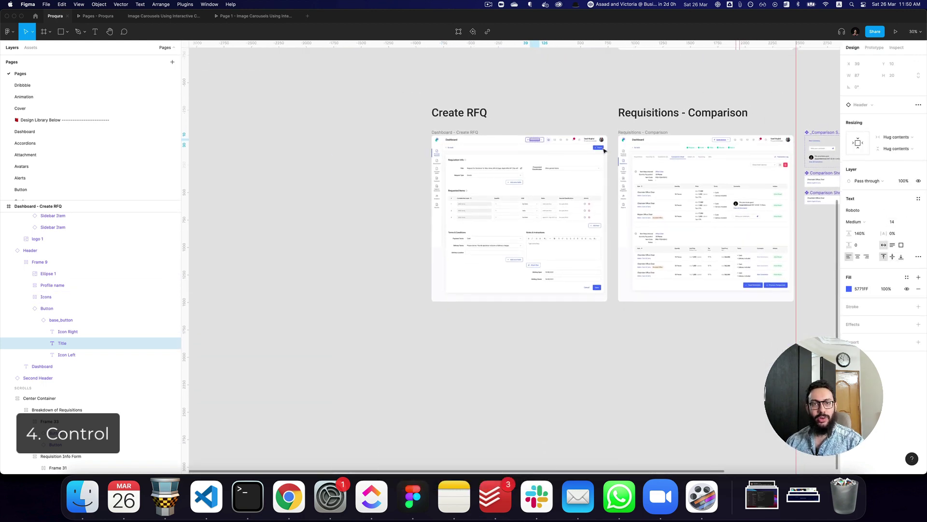
{"action": "scroll", "coordinate": [604, 151], "scroll_direction": "right", "scroll_amount": 2}
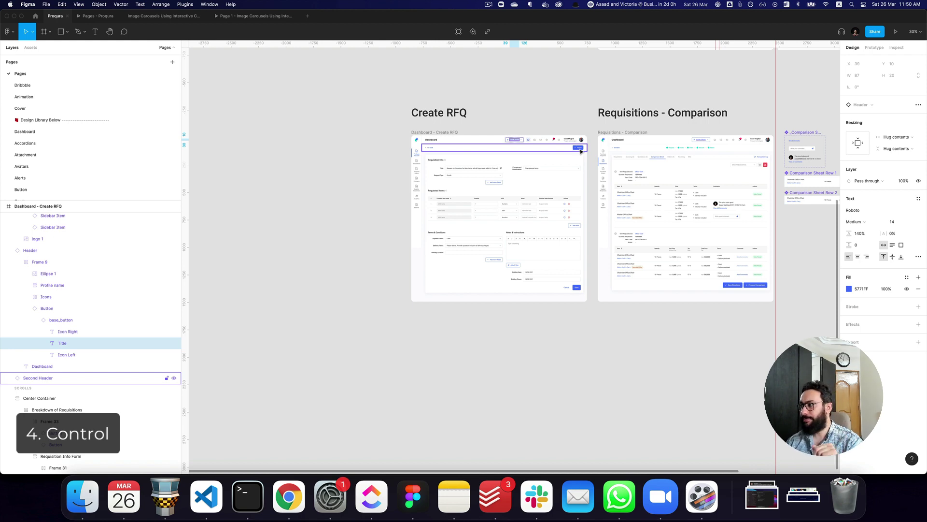
{"action": "key", "text": "z"}
{"action": "left_click", "coordinate": [527, 132]}
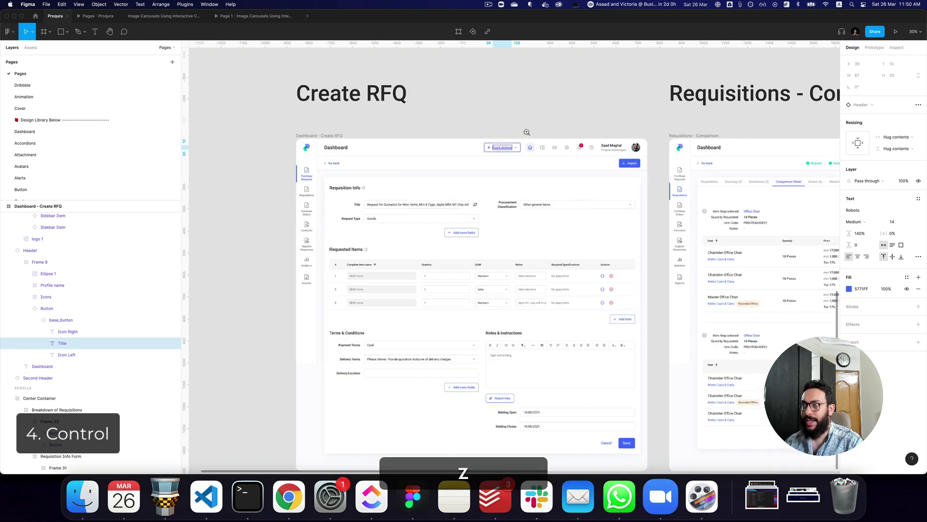
{"action": "left_click", "coordinate": [478, 163]}
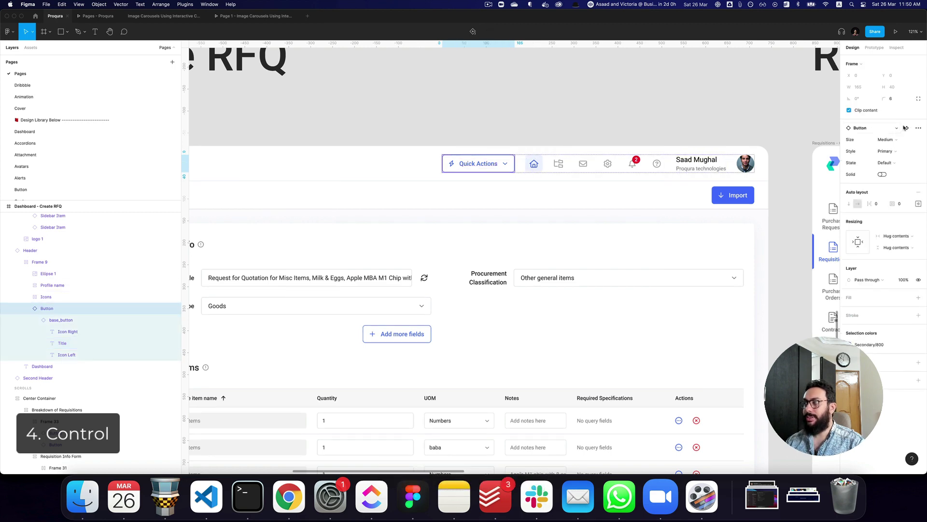
{"action": "left_click", "coordinate": [905, 128]}
Select the nested base_button in the Medium, Primary, Default button variant and go to its main component
{"action": "key", "text": "z"}
{"action": "left_click", "coordinate": [531, 182], "text": "alt"}
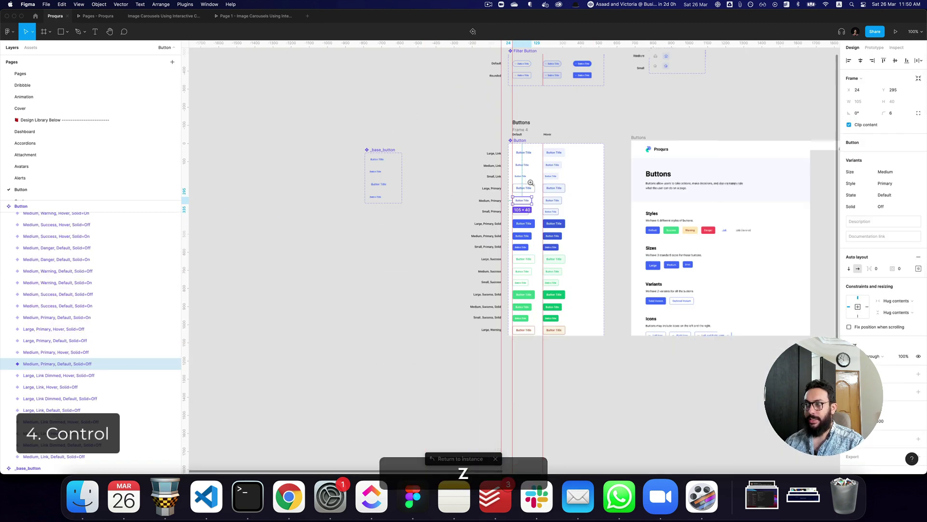
{"action": "left_click", "coordinate": [530, 182]}
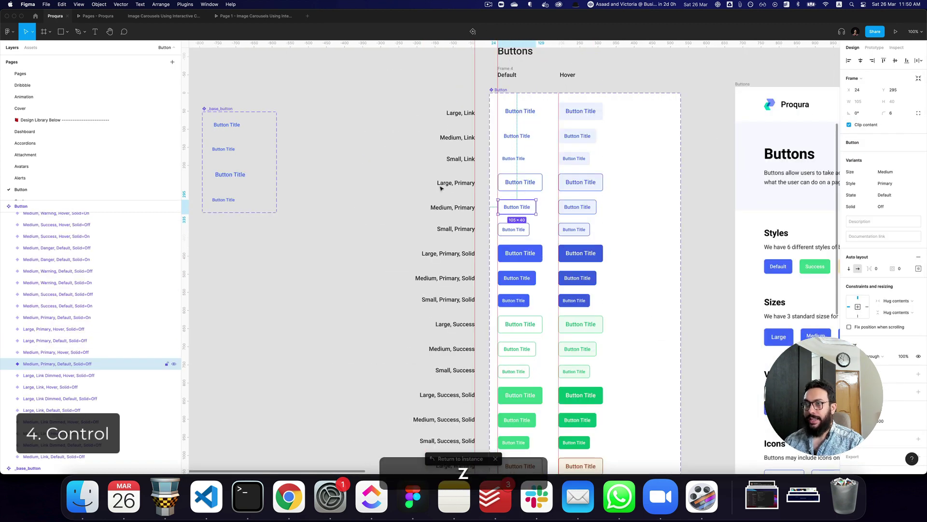
{"action": "left_click", "coordinate": [520, 210], "text": "super"}
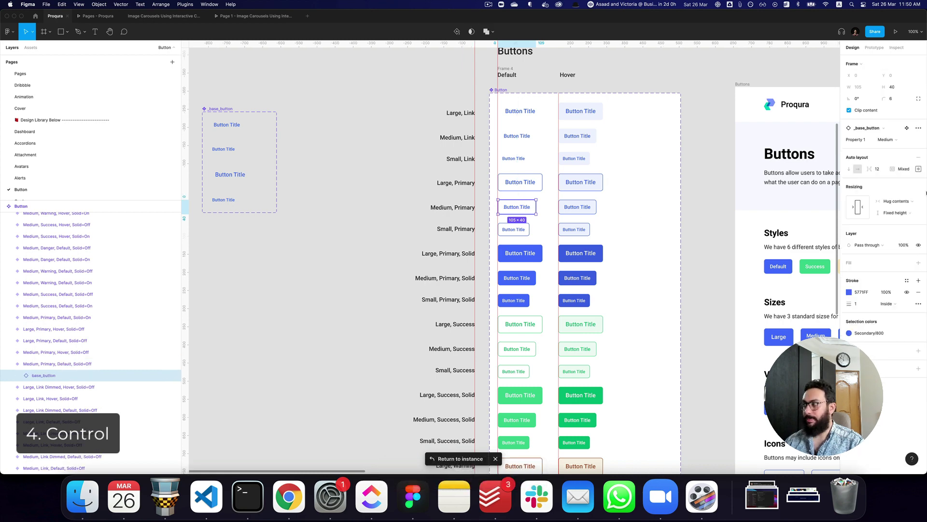
{"action": "left_click", "coordinate": [907, 128]}
Set the font size of the title in the Medium _base_button variant to 10
{"action": "key", "text": "z"}
{"action": "left_click", "coordinate": [515, 246]}
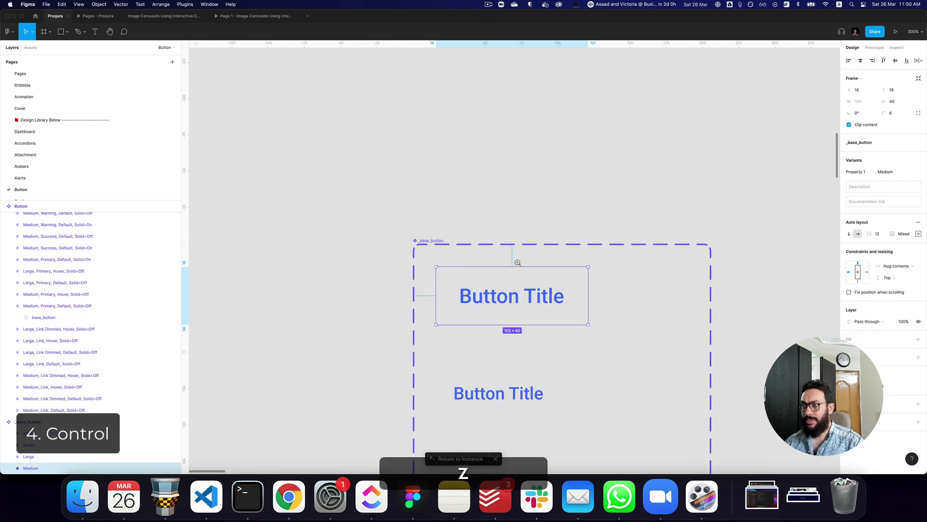
{"action": "left_click", "coordinate": [500, 303], "text": "super"}
{"action": "left_click", "coordinate": [895, 207]}
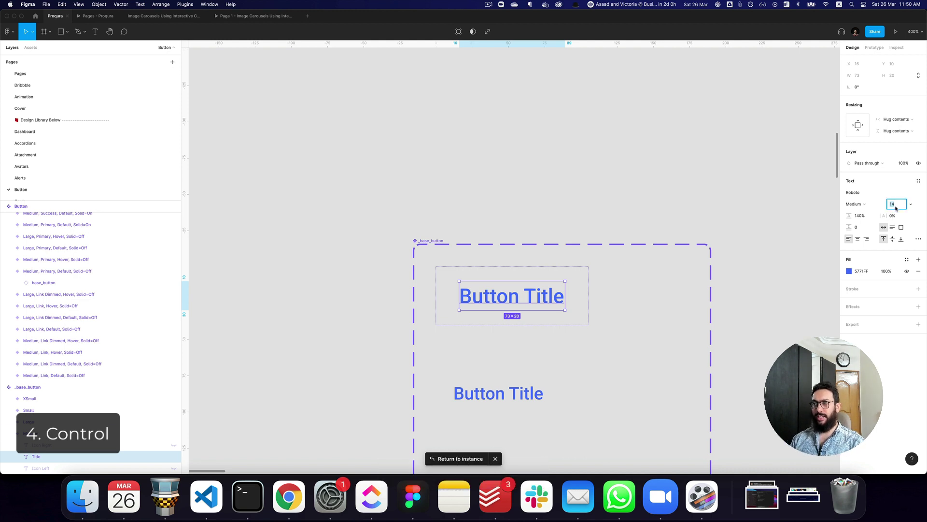
{"action": "type", "text": "10"}
{"action": "key", "text": "Return"}
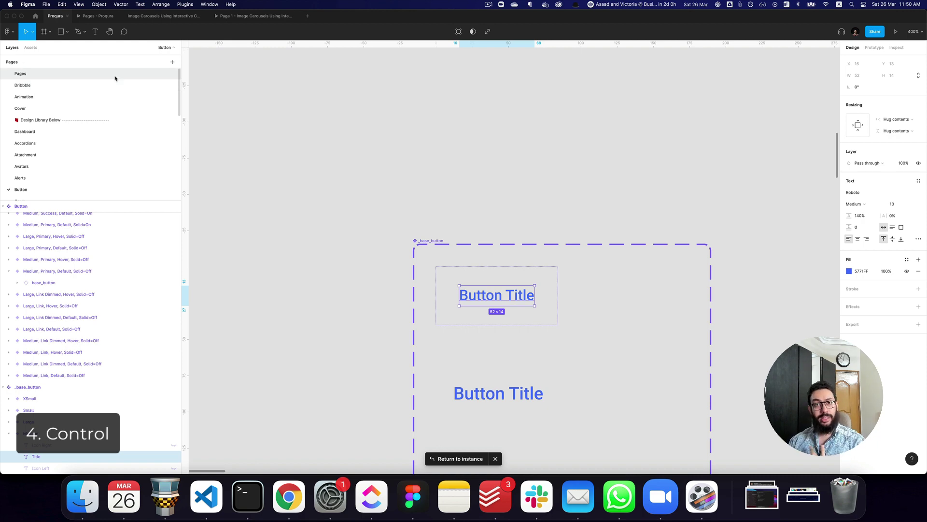
Return to the Pages page and examine the button titles across the Create RFQ, Requisitions - Comparison and Dashboard frames
{"action": "left_click", "coordinate": [115, 77]}
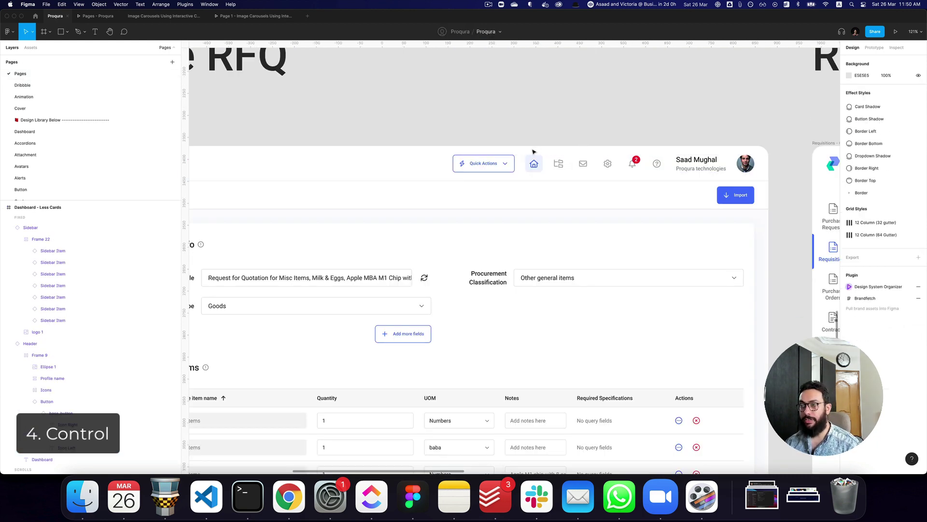
{"action": "scroll", "coordinate": [533, 152], "scroll_direction": "right", "scroll_amount": 5}
{"action": "scroll", "coordinate": [533, 152], "scroll_direction": "right", "scroll_amount": 9}
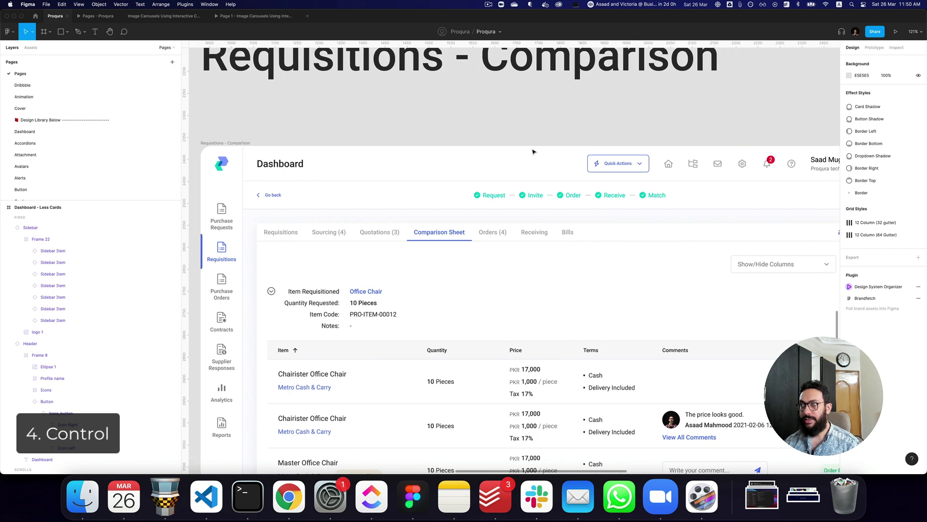
{"action": "key", "text": "alt+z"}
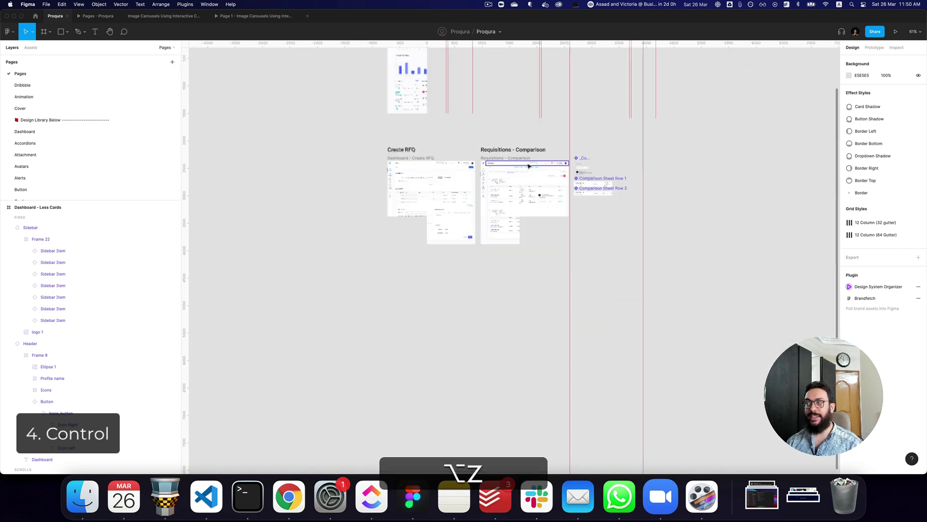
{"action": "scroll", "coordinate": [454, 239], "scroll_direction": "up", "scroll_amount": 5}
{"action": "key", "text": "z"}
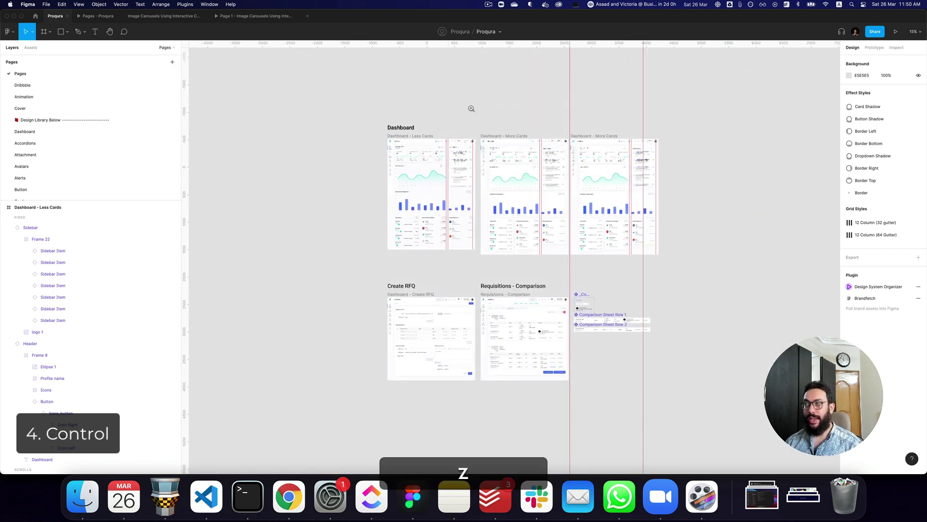
{"action": "left_click", "coordinate": [472, 108]}
{"action": "left_click", "coordinate": [499, 192]}
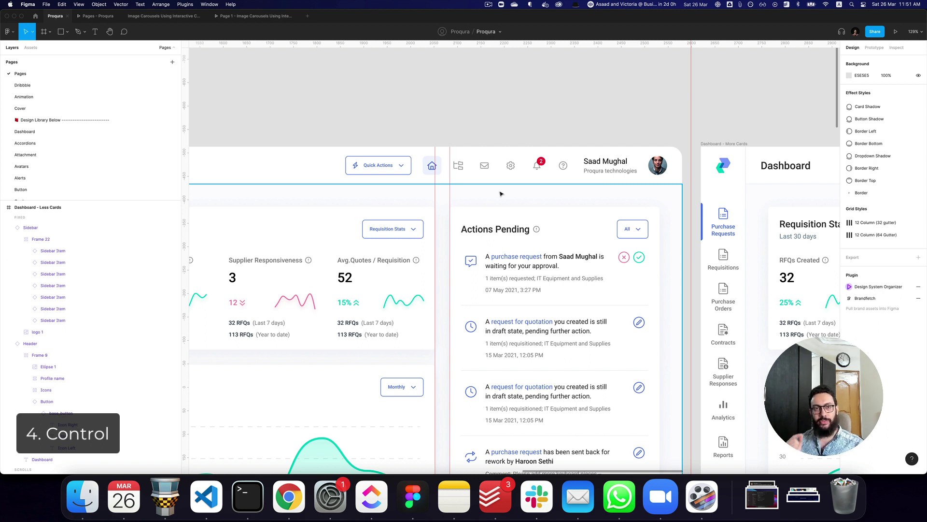
Undo the font size change on the Medium _base_button title
{"action": "key", "text": "super"}
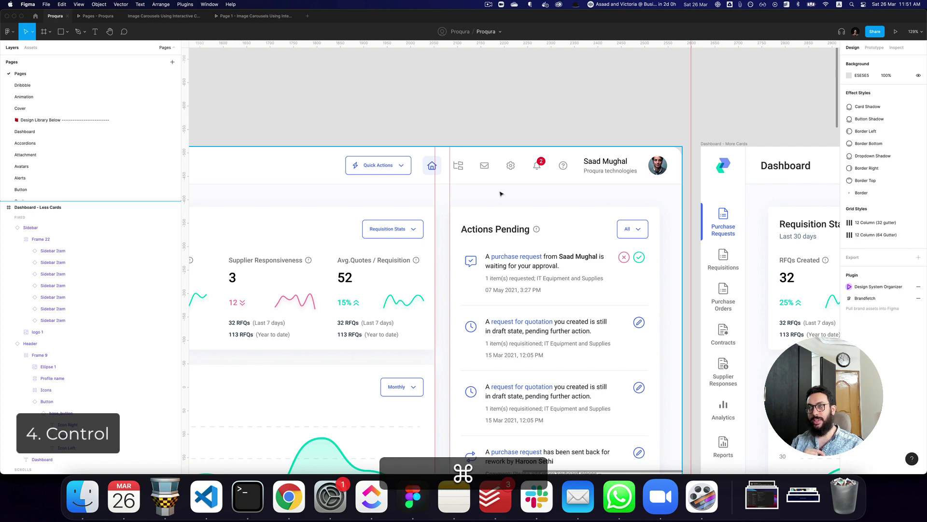
{"action": "key", "text": "super+z"}
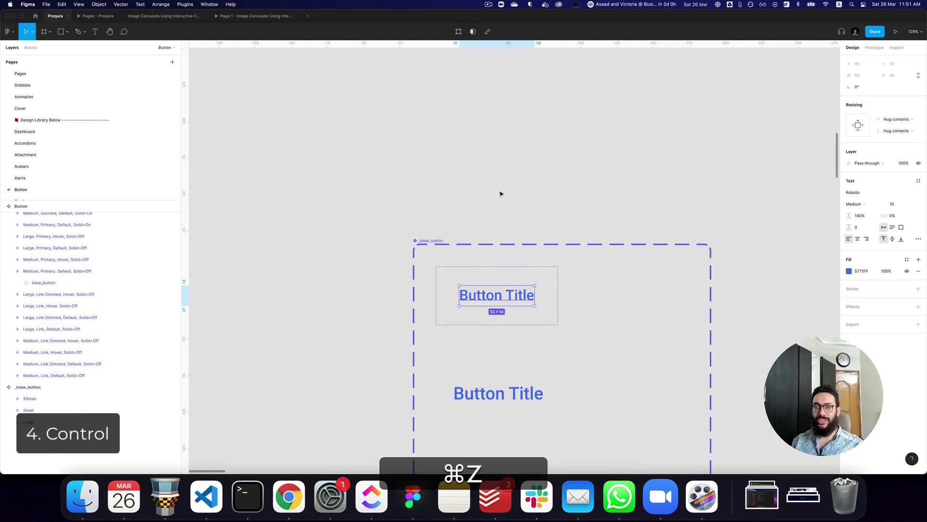
{"action": "key", "text": "super+z"}
{"action": "key", "text": "super+z"}
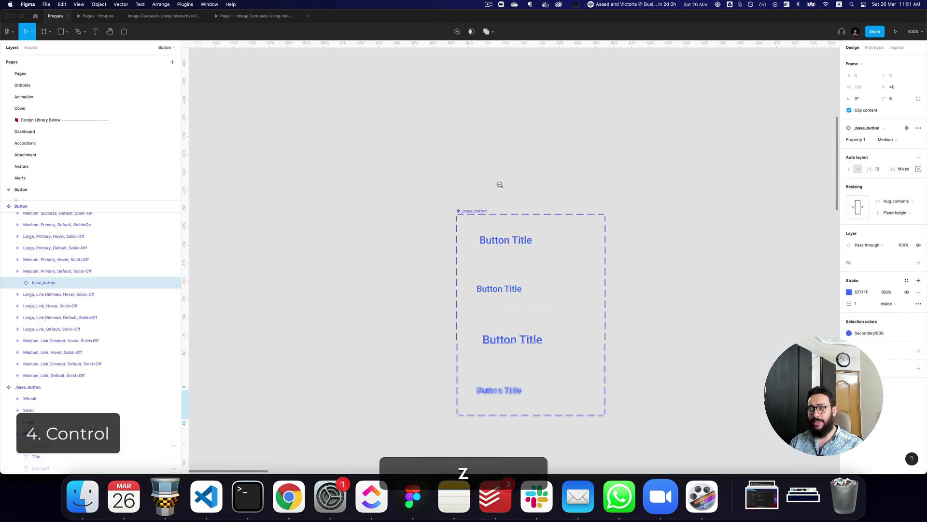
{"action": "key", "text": "alt"}
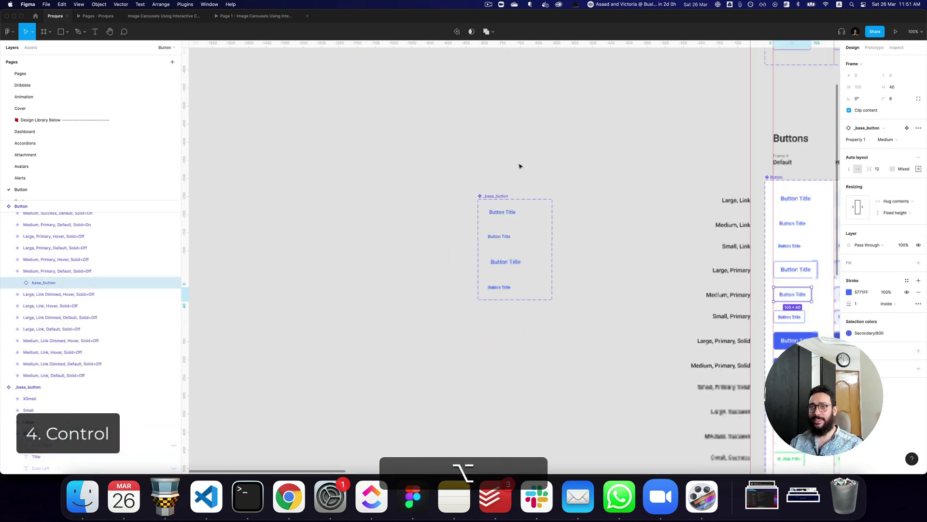
Return to the Pages page and examine the buttons on the first Dashboard - More Cards frame
{"action": "left_click", "coordinate": [83, 75]}
{"action": "key", "text": "z"}
{"action": "scroll", "coordinate": [387, 174], "scroll_direction": "down", "scroll_amount": 6}
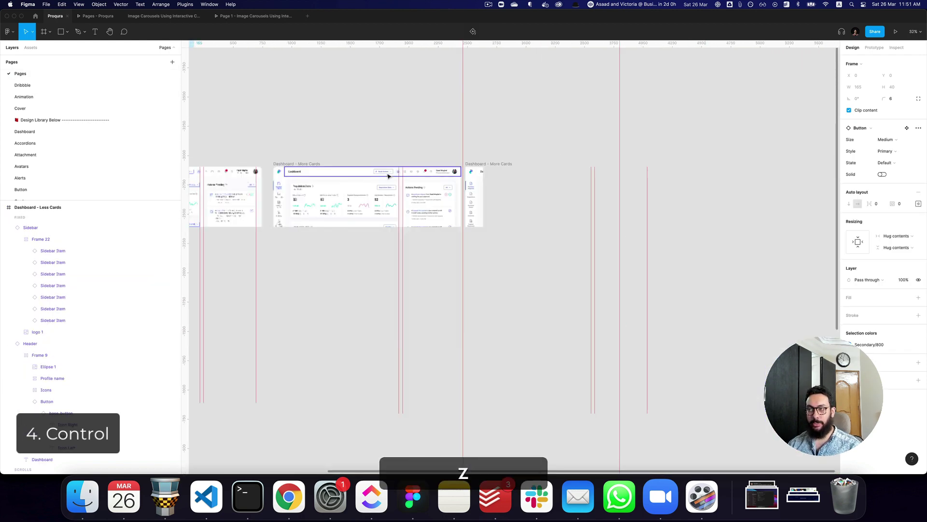
{"action": "left_click", "coordinate": [325, 163]}
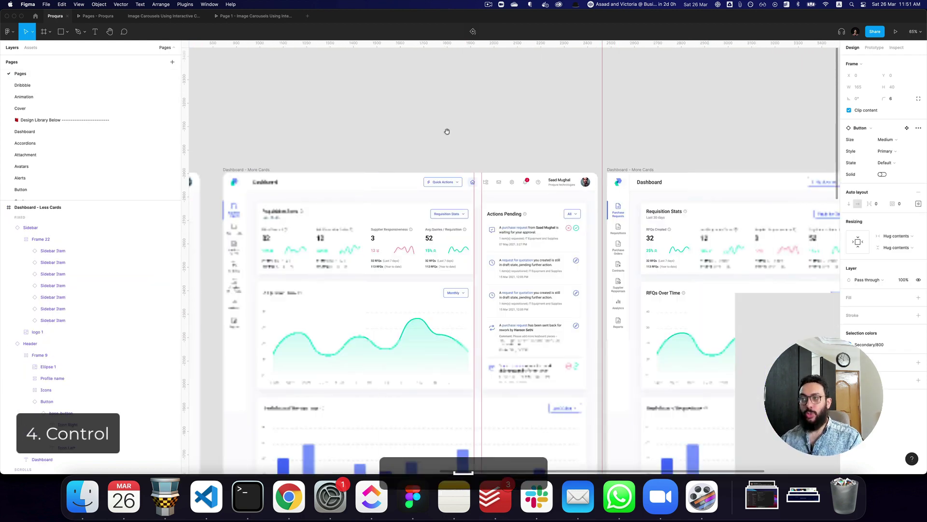
{"action": "key", "text": "space"}
{"action": "left_click_drag", "start_coordinate": [444, 130], "coordinate": [468, 104]}
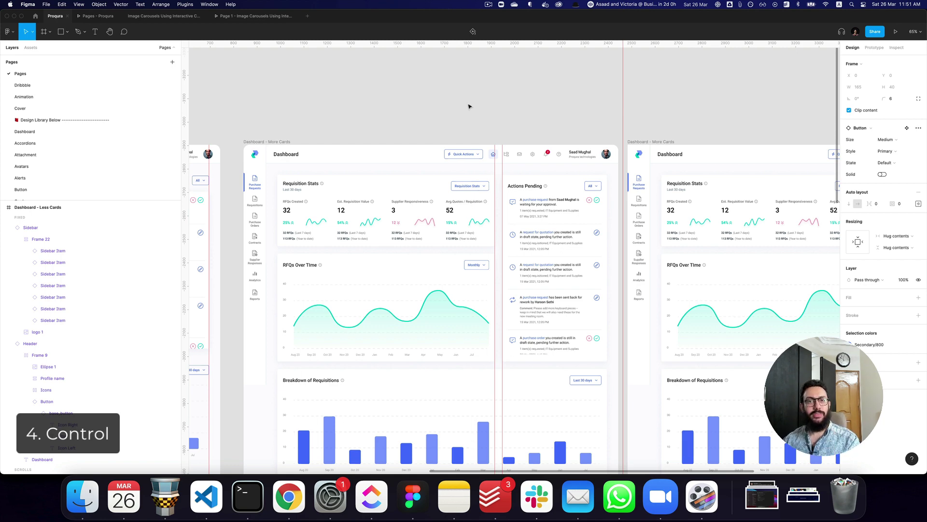
{"action": "scroll", "coordinate": [468, 109], "scroll_direction": "down", "scroll_amount": 2}
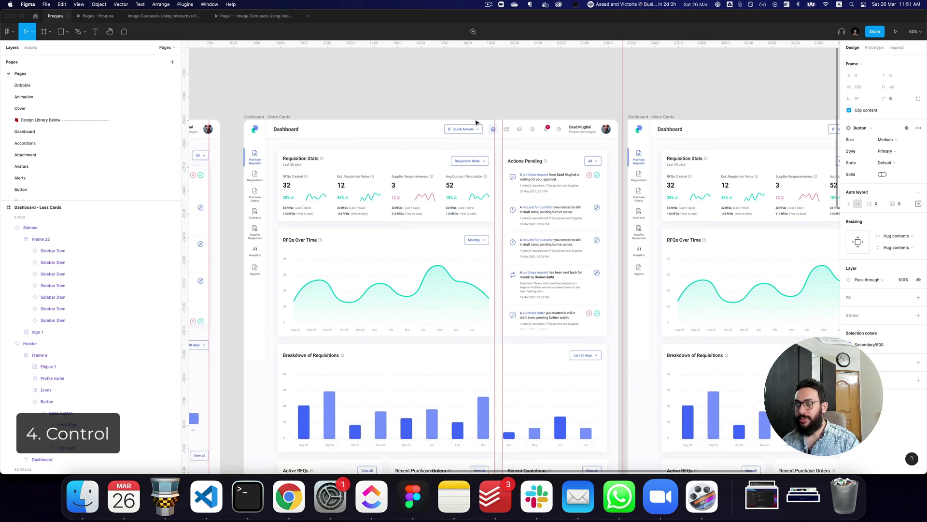
Select together the Quick Actions, Requisition Stats, All, Monthly and Last 30 days button titles in the first Dashboard - More Cards frame
{"action": "key", "text": "super"}
{"action": "left_click", "coordinate": [466, 131], "text": "super"}
{"action": "key", "text": "shift"}
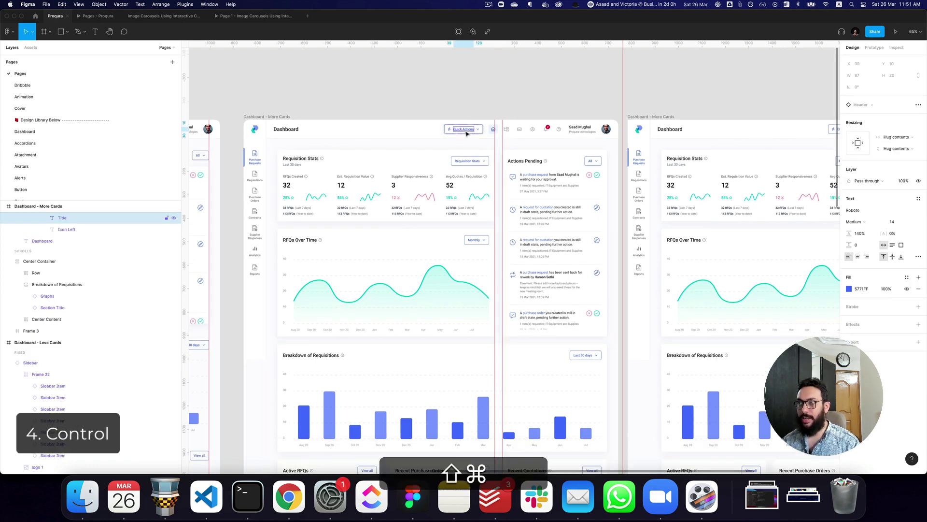
{"action": "left_click", "coordinate": [463, 163], "text": "shift+super"}
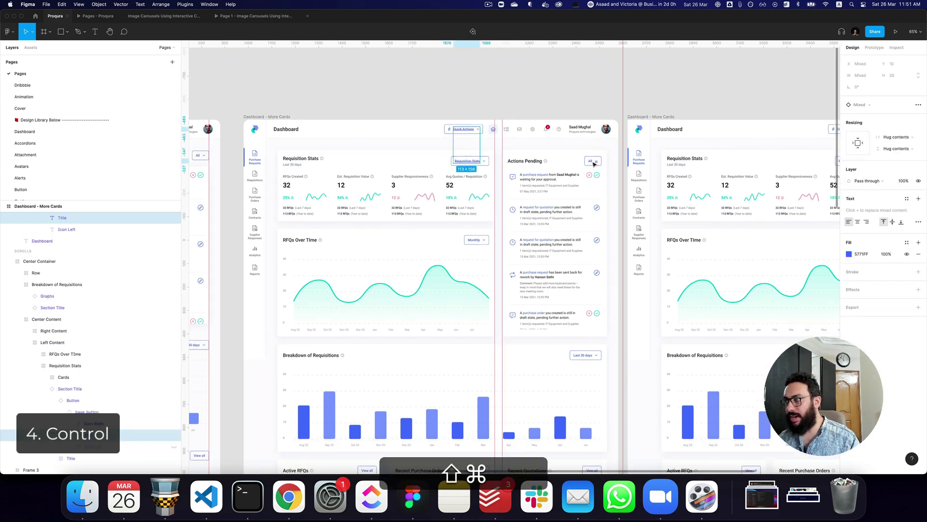
{"action": "left_click", "coordinate": [592, 162], "text": "shift+super"}
{"action": "left_click", "coordinate": [473, 240], "text": "shift+super"}
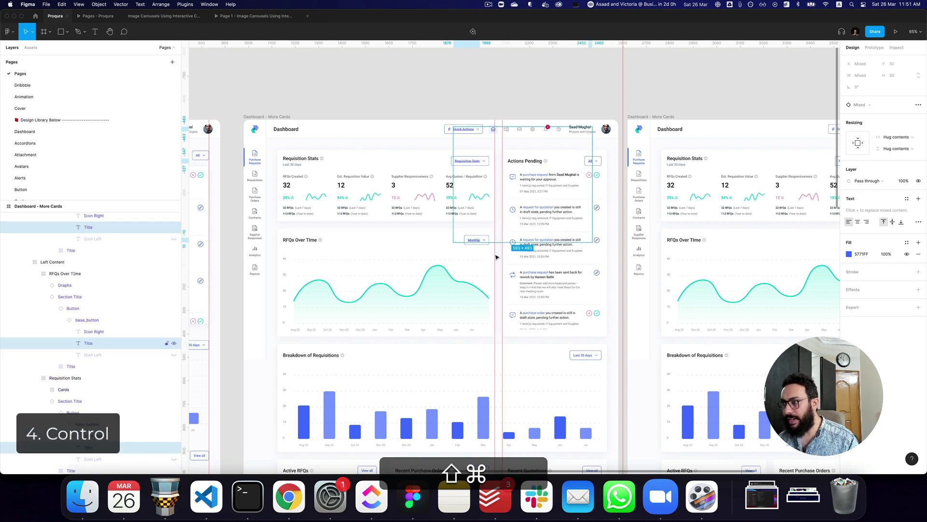
{"action": "left_click", "coordinate": [585, 356], "text": "shift+super"}
Add the View all titles of Recent Purchase Orders, Recent Quotations and Active RFQs to the selection, then clear the selection
{"action": "scroll", "coordinate": [586, 311], "scroll_direction": "down", "scroll_amount": 4}
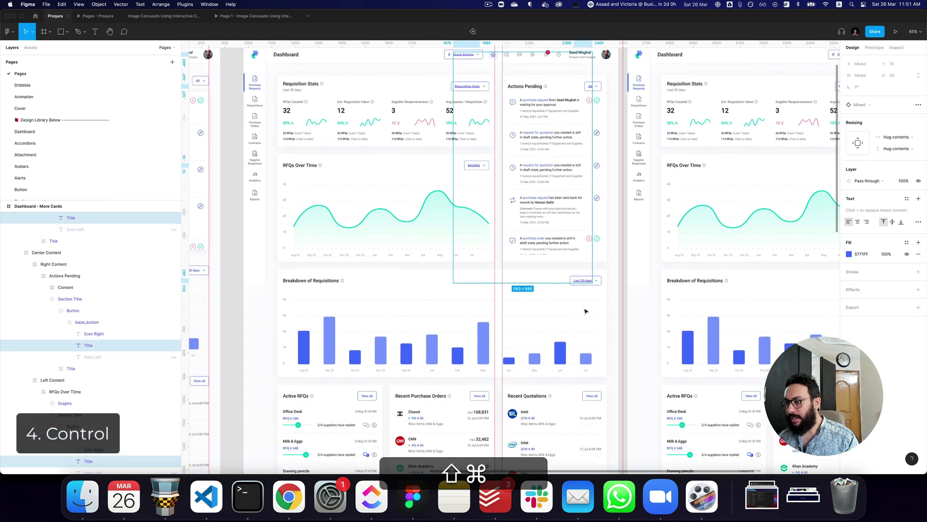
{"action": "left_click", "coordinate": [480, 381], "text": "shift+super"}
{"action": "left_click", "coordinate": [591, 381], "text": "shift+super"}
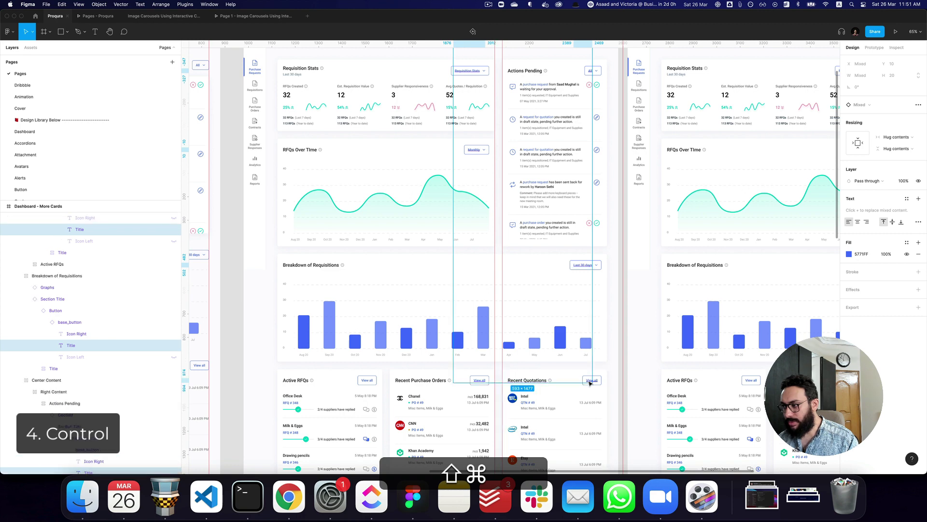
{"action": "left_click", "coordinate": [369, 382], "text": "shift+super"}
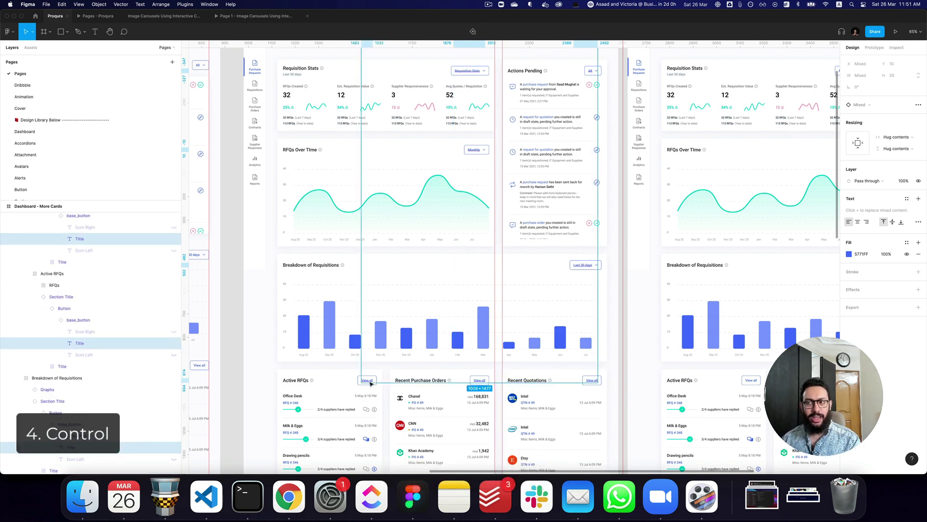
{"action": "scroll", "coordinate": [371, 383], "scroll_direction": "down", "scroll_amount": 3}
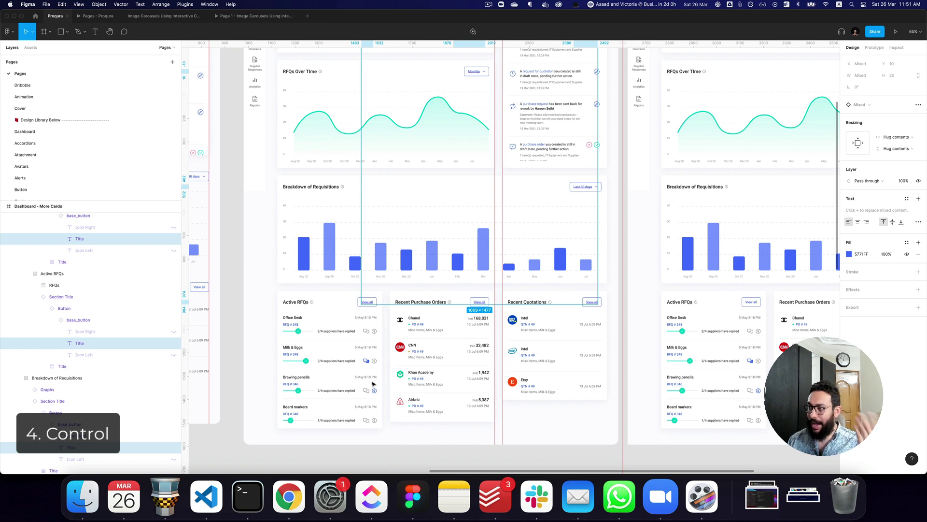
{"action": "scroll", "coordinate": [476, 278], "scroll_direction": "up", "scroll_amount": 5}
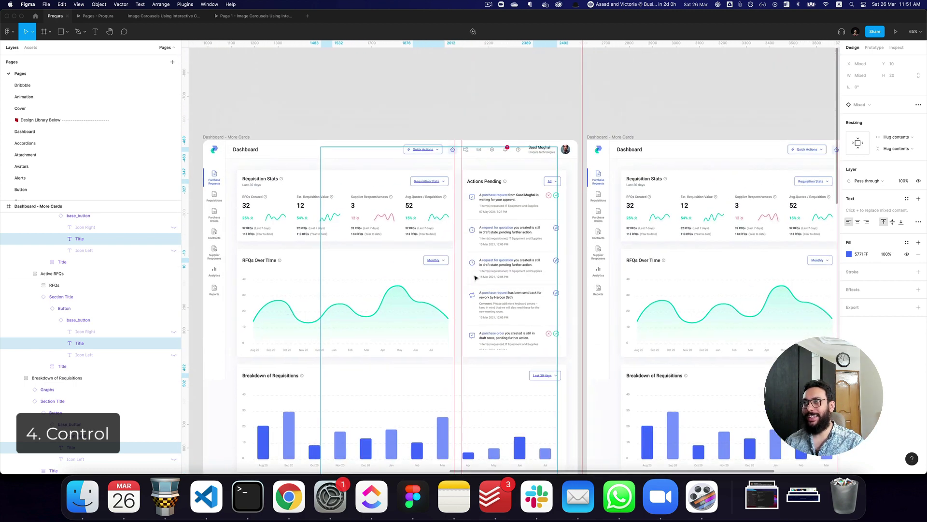
{"action": "scroll", "coordinate": [476, 278], "scroll_direction": "up", "scroll_amount": 2}
{"action": "left_click", "coordinate": [445, 180]}
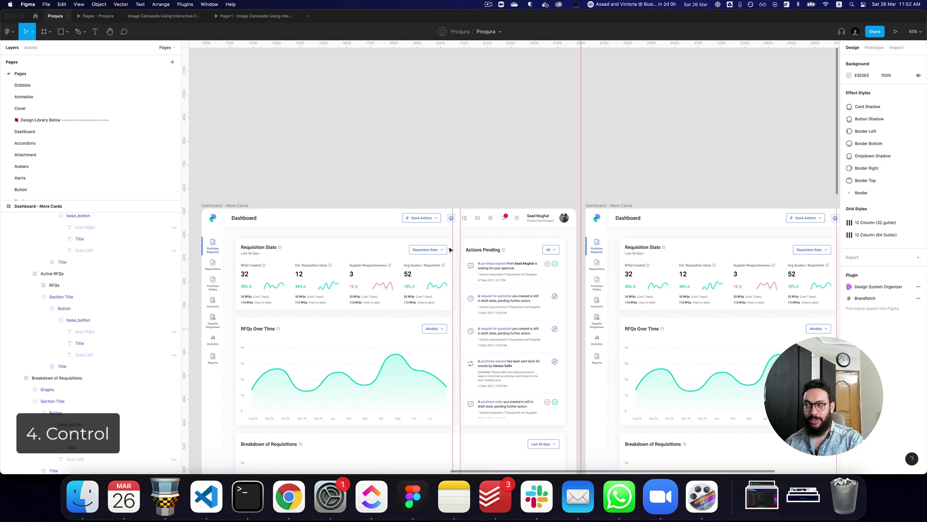
{"action": "key", "text": "z"}
{"action": "left_click", "coordinate": [423, 217]}
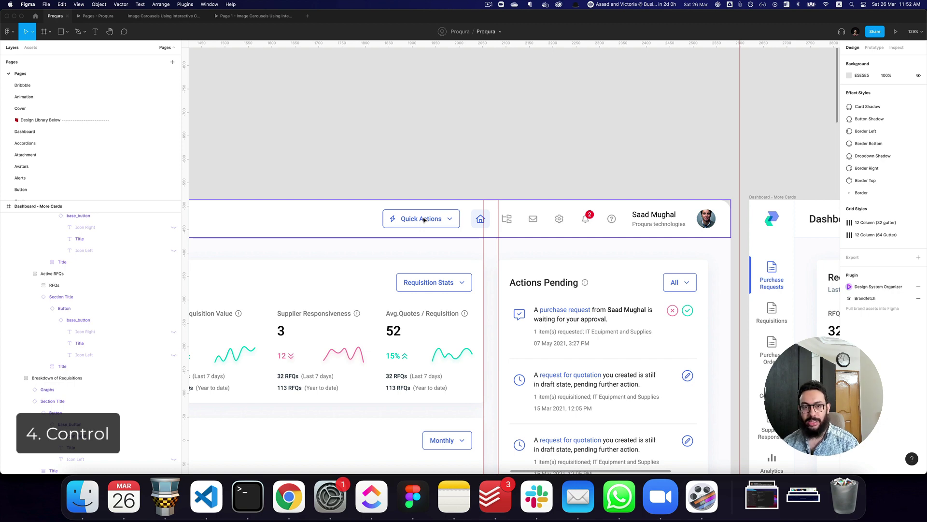
{"action": "left_click", "coordinate": [451, 153]}
{"action": "key", "text": "z"}
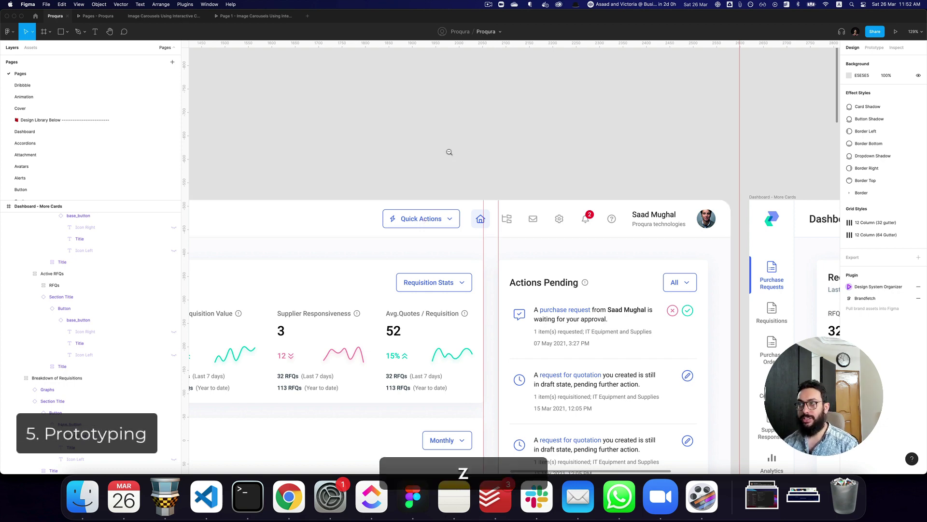
{"action": "left_click", "coordinate": [449, 153], "text": "alt"}
{"action": "scroll", "coordinate": [419, 178], "scroll_direction": "up", "scroll_amount": 3}
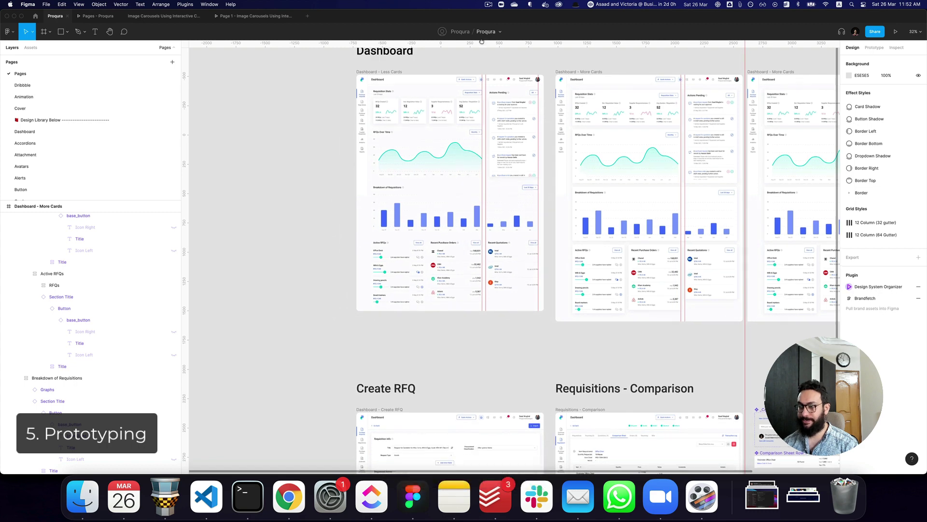
{"action": "scroll", "coordinate": [483, 145], "scroll_direction": "down", "scroll_amount": 10}
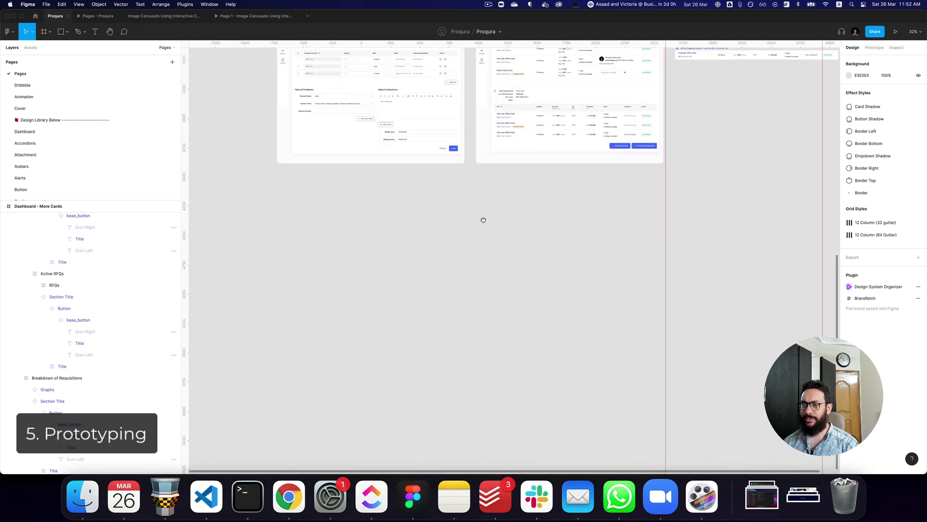
{"action": "scroll", "coordinate": [483, 219], "scroll_direction": "down", "scroll_amount": 3}
{"action": "scroll", "coordinate": [483, 220], "scroll_direction": "left", "scroll_amount": 3}
{"action": "key", "text": "a"}
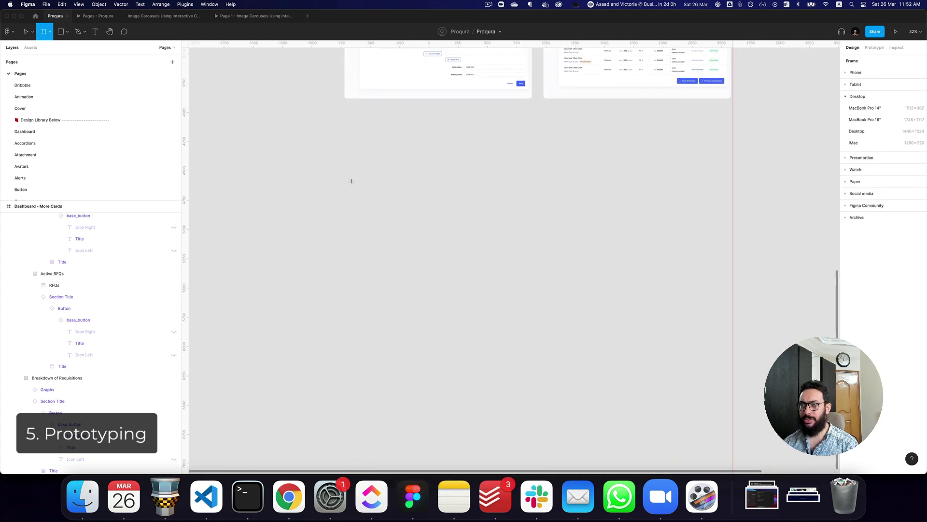
{"action": "key", "text": "v"}
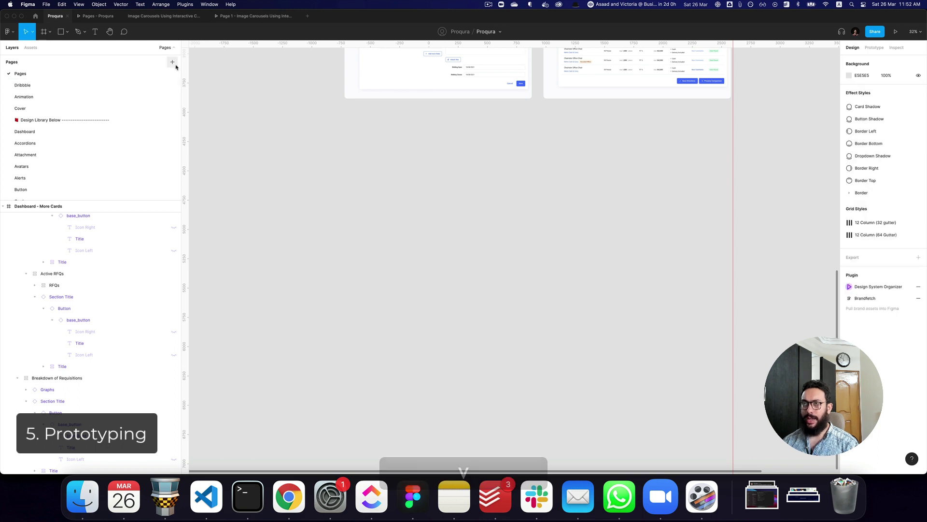
Add a new page named Prorotype to the file
{"action": "left_click", "coordinate": [172, 61]}
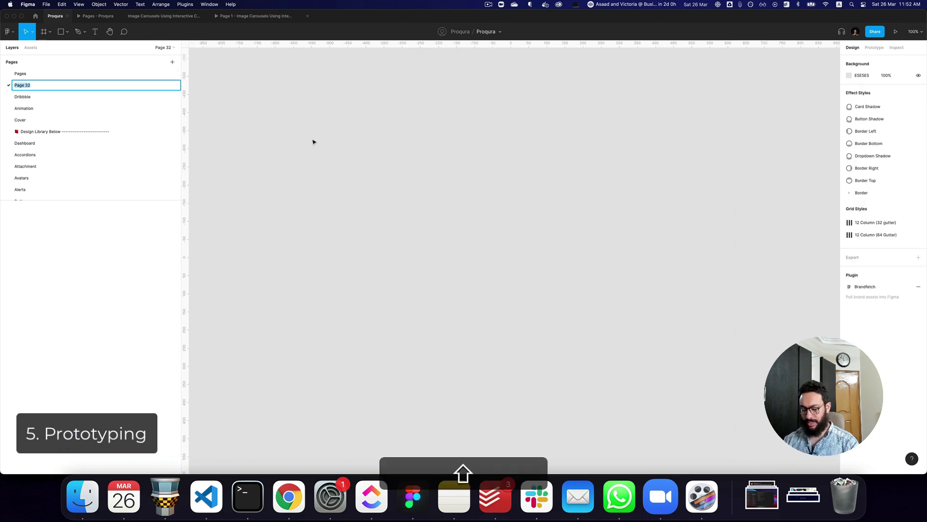
{"action": "type", "text": "Prototype"}
{"action": "key", "text": "Return"}
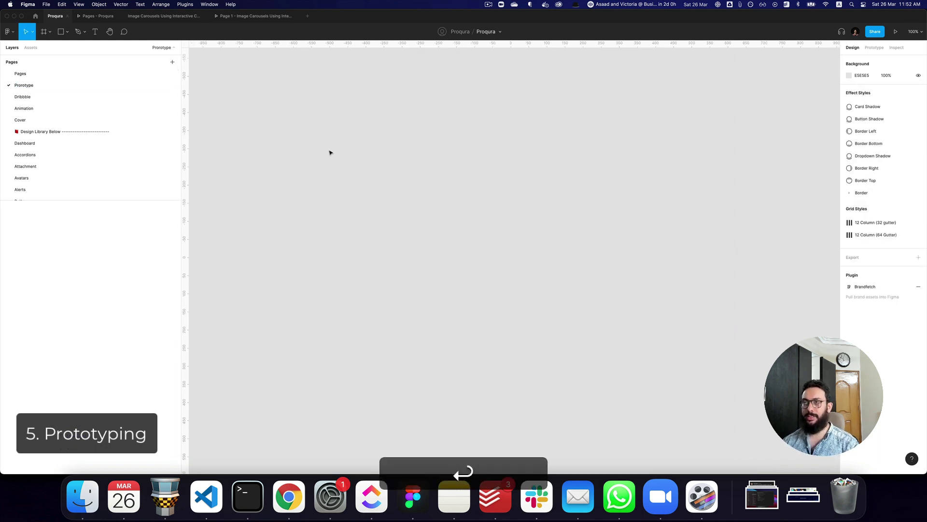
Draw a tall narrow frame about 94 by 622 on the new page and place the text 1 near its upper end
{"action": "key", "text": "a"}
{"action": "left_click_drag", "start_coordinate": [365, 105], "coordinate": [399, 330]}
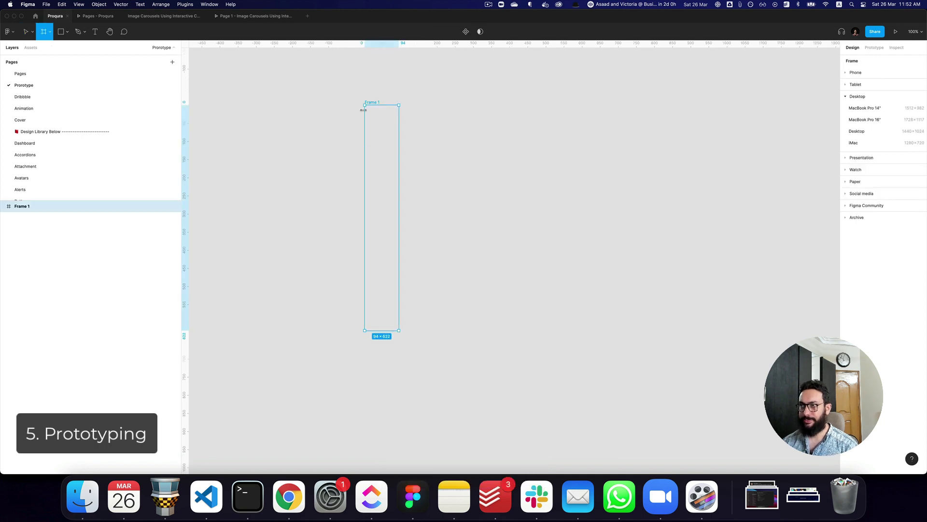
{"action": "key", "text": "t"}
{"action": "left_click", "coordinate": [378, 122]}
{"action": "type", "text": "1"}
{"action": "key", "text": "Escape"}
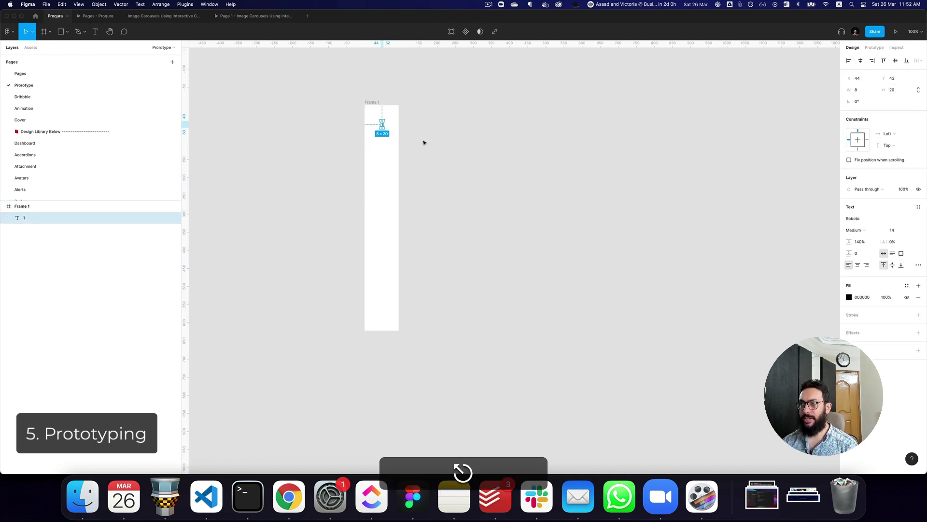
Wrap the 1 in auto layout and duplicate it downward at even spacing into a column of five
{"action": "key", "text": "shift+z"}
{"action": "key", "text": "shift+a"}
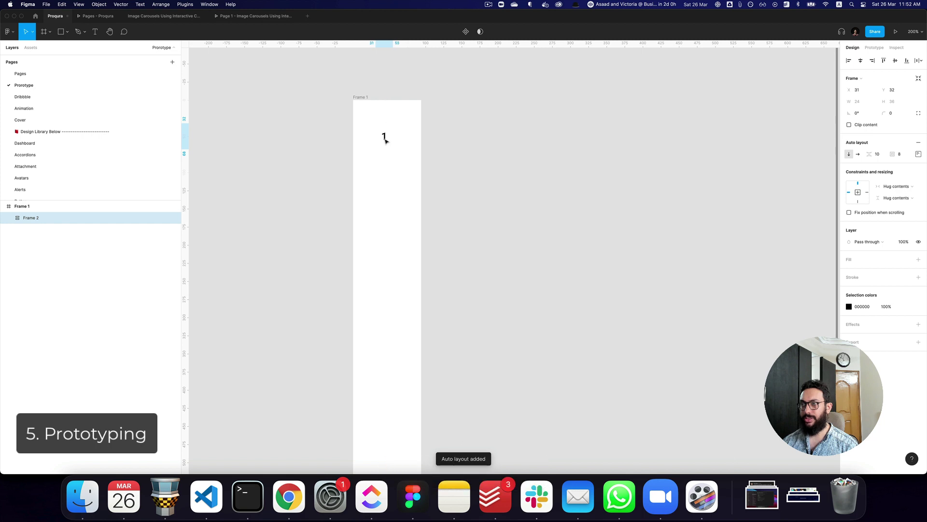
{"action": "left_click_drag", "start_coordinate": [386, 140], "coordinate": [389, 182]}
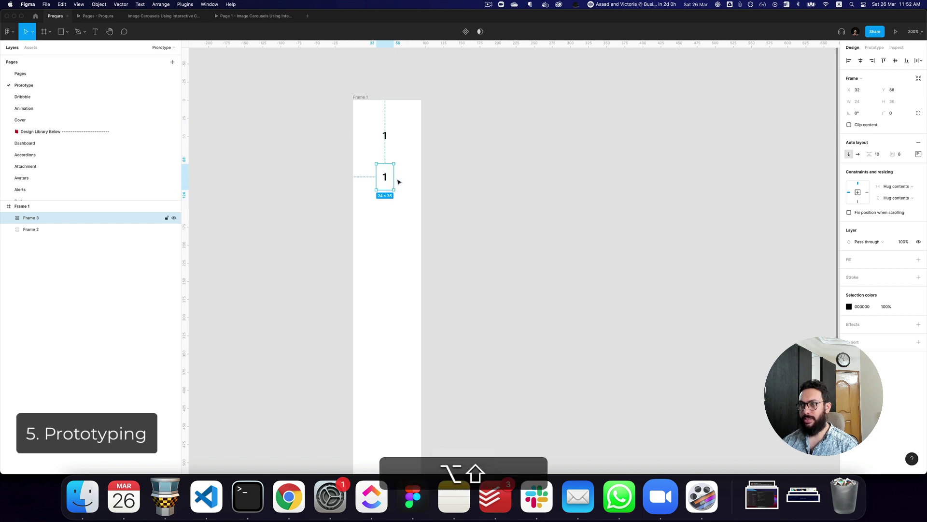
{"action": "key", "text": "alt+shift+super+d"}
{"action": "key", "text": "super+d"}
{"action": "key", "text": "super+d"}
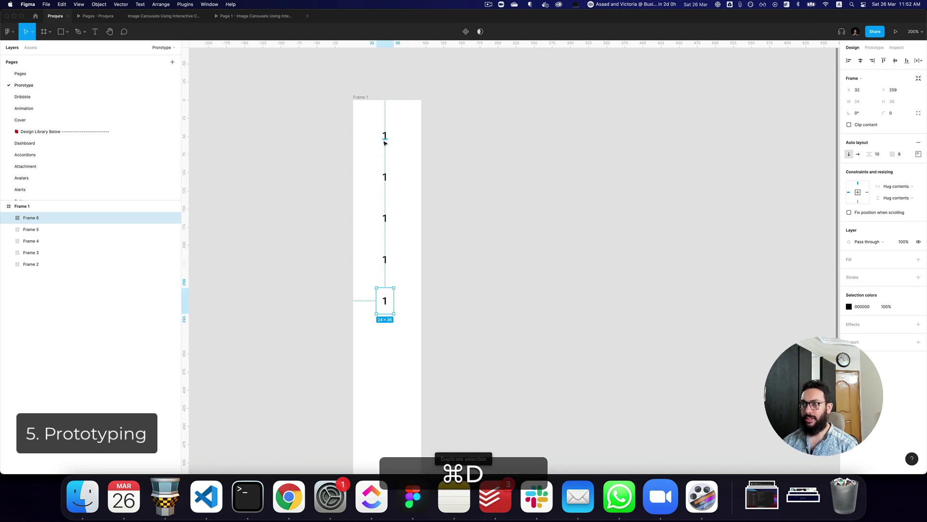
Change the second, third and fourth numbers in the narrow frame to 2, 3 and 4
{"action": "double_click", "coordinate": [385, 178]}
{"action": "type", "text": "2"}
{"action": "left_click", "coordinate": [385, 219], "text": "super"}
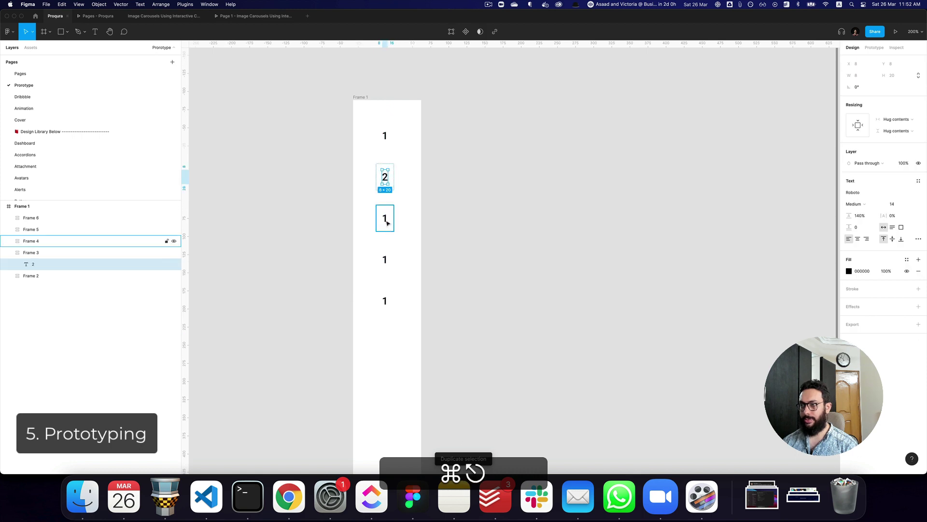
{"action": "double_click", "coordinate": [385, 218]}
{"action": "type", "text": "3"}
{"action": "left_click", "coordinate": [385, 259], "text": "super"}
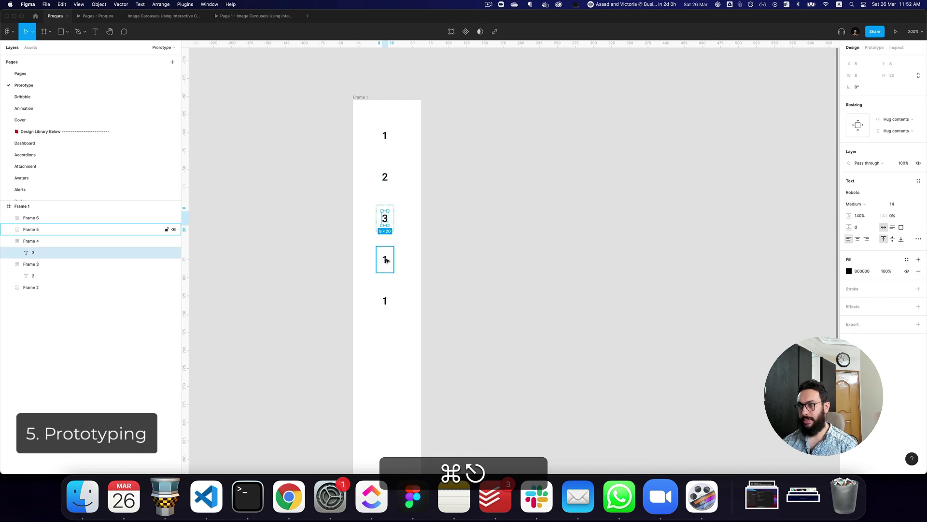
{"action": "double_click", "coordinate": [385, 260]}
{"action": "type", "text": "4"}
Change the last number in the narrow frame to 5 and set its opacity to 100%
{"action": "left_click", "coordinate": [385, 301], "text": "super"}
{"action": "type", "text": "5"}
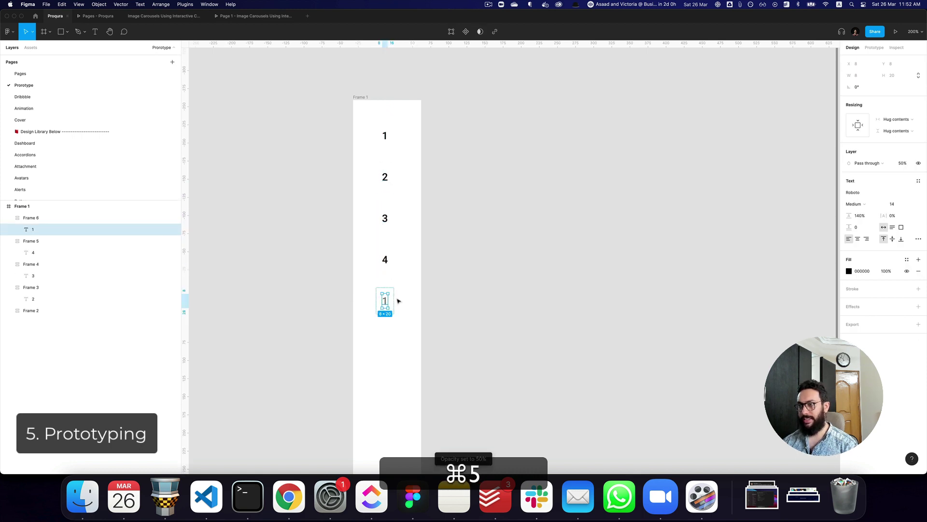
{"action": "type", "text": "5"}
{"action": "key", "text": "super+a"}
{"action": "key", "text": "Escape"}
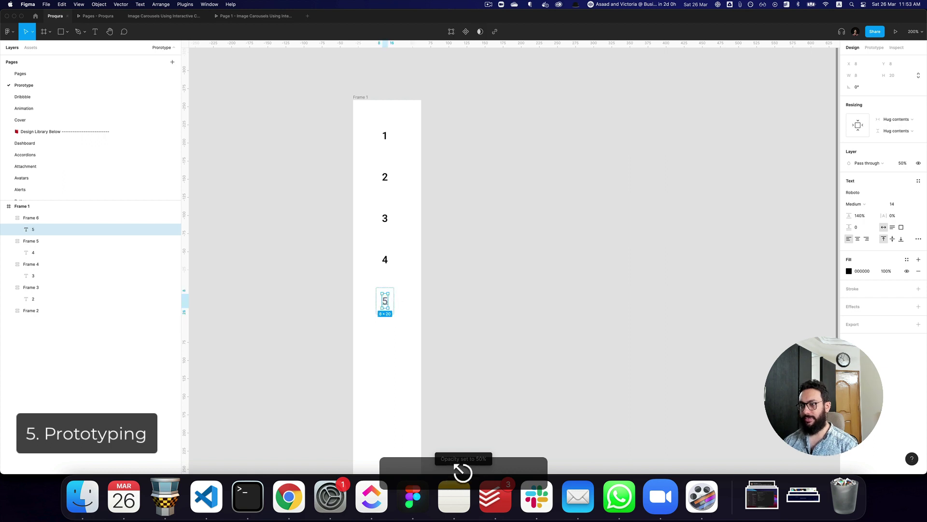
{"action": "key", "text": "0"}
Draw a large frame about 654 by 483 beside the number column and place a duplicate below it
{"action": "key", "text": "shift+0"}
{"action": "scroll", "coordinate": [497, 271], "scroll_direction": "down", "scroll_amount": 3}
{"action": "scroll", "coordinate": [497, 271], "scroll_direction": "right", "scroll_amount": 3}
{"action": "key", "text": "a"}
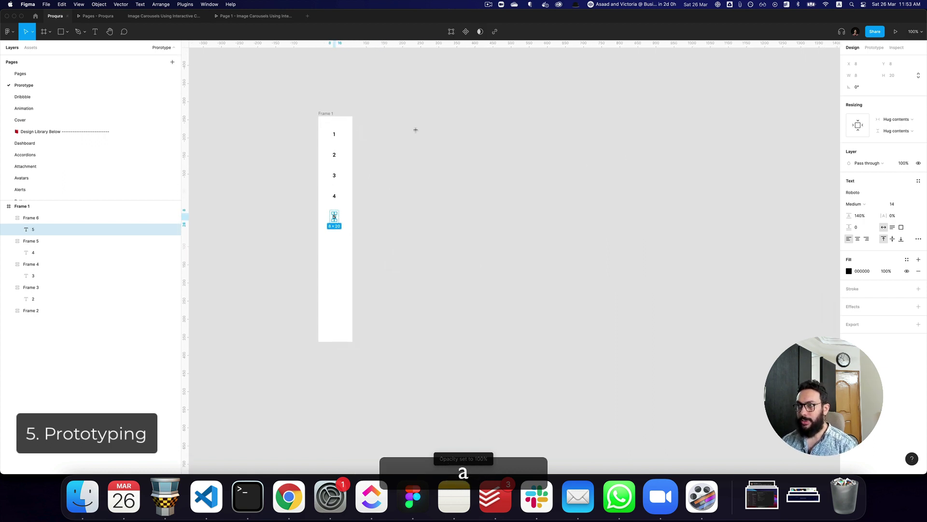
{"action": "left_click_drag", "start_coordinate": [416, 119], "coordinate": [654, 295]}
{"action": "left_click_drag", "start_coordinate": [529, 220], "coordinate": [538, 410]}
Add the text 1 at font size 100 in the middle of the upper large frame, with auto height and centred alignment
{"action": "key", "text": "t"}
{"action": "left_click", "coordinate": [516, 175]}
{"action": "type", "text": "1"}
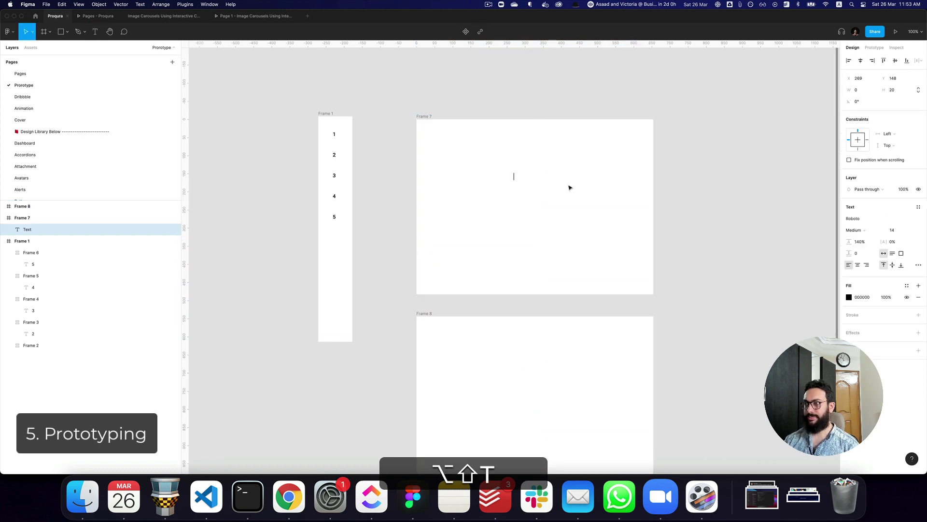
{"action": "key", "text": "Escape"}
{"action": "left_click", "coordinate": [894, 230]}
{"action": "type", "text": "50"}
{"action": "key", "text": "Return"}
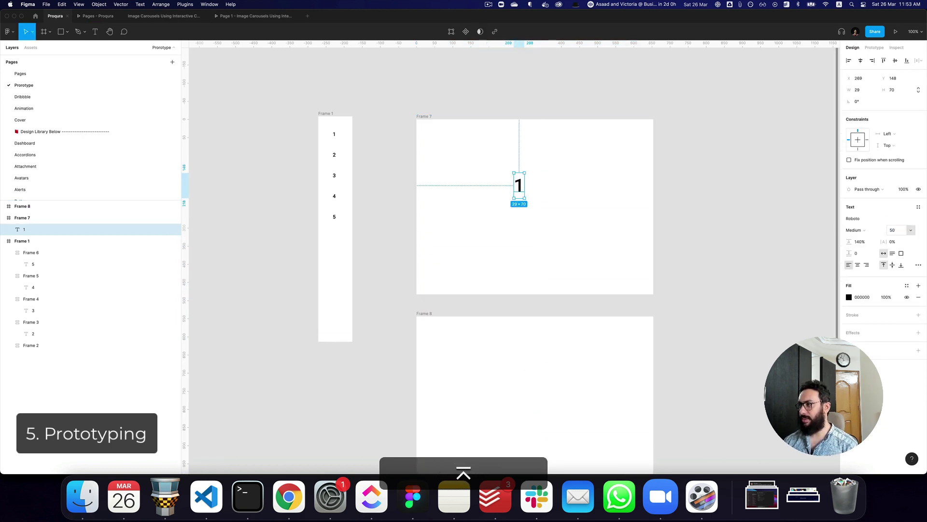
{"action": "type", "text": "100"}
{"action": "key", "text": "Return"}
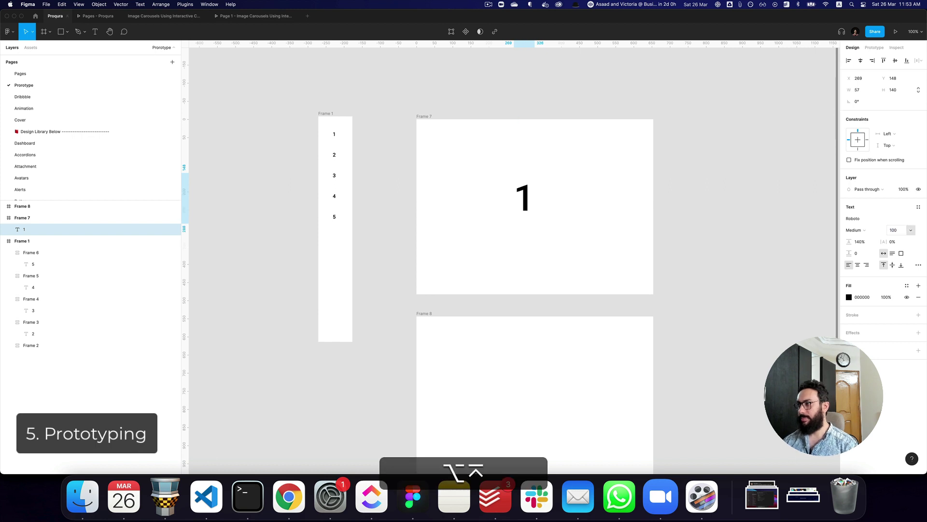
{"action": "left_click", "coordinate": [892, 253]}
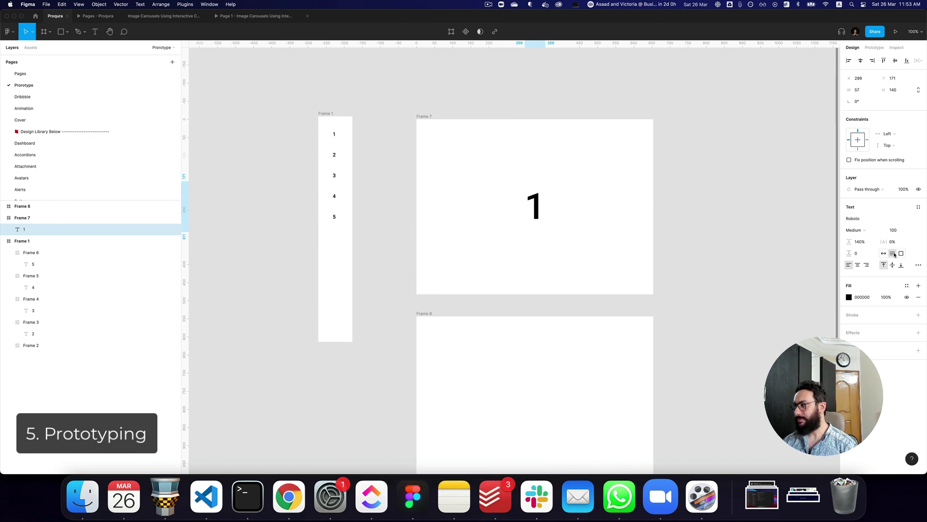
{"action": "left_click", "coordinate": [858, 264]}
Remove the empty lower frame and duplicate the frame containing the large 1 downward into a column of five frames
{"action": "key", "text": "alt+z"}
{"action": "left_click", "coordinate": [599, 182]}
{"action": "left_click", "coordinate": [516, 248]}
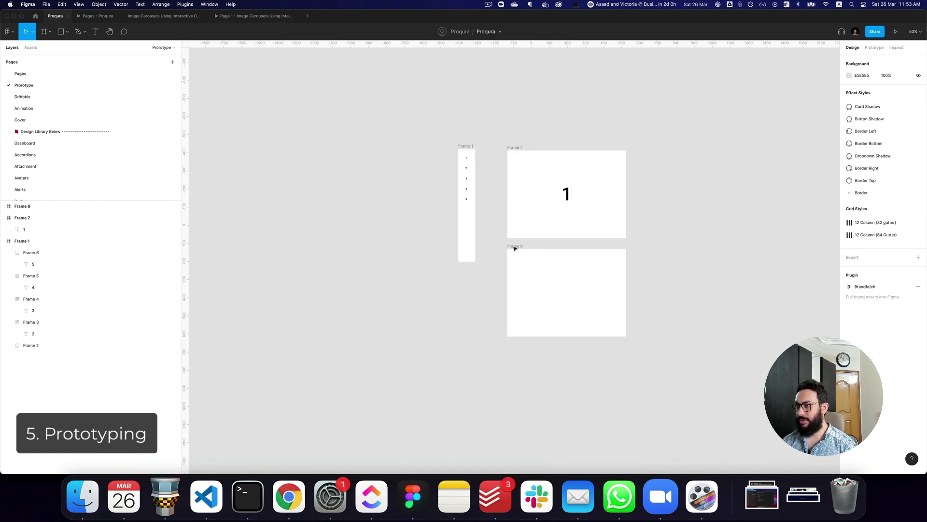
{"action": "key", "text": "super+x"}
{"action": "left_click", "coordinate": [514, 148]}
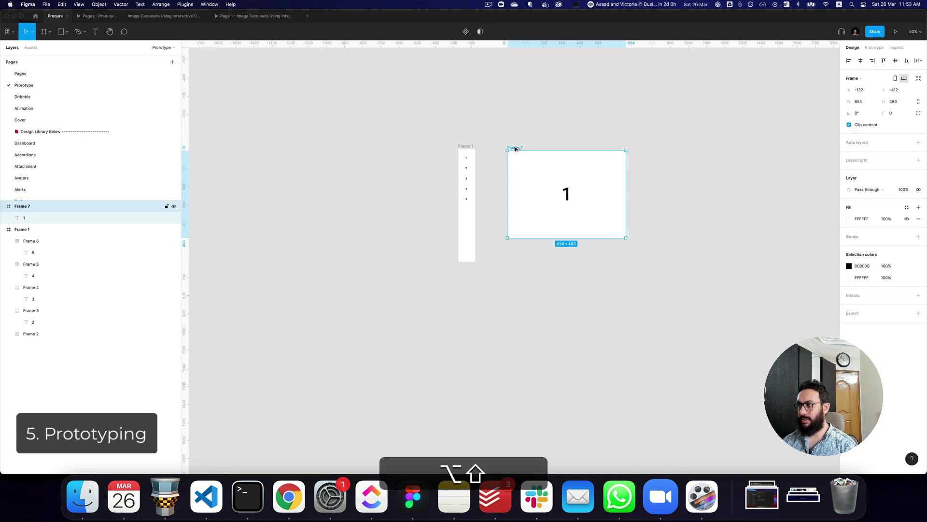
{"action": "left_click_drag", "start_coordinate": [514, 147], "coordinate": [519, 265]}
{"action": "key", "text": "super+d"}
{"action": "key", "text": "super+d"}
{"action": "key", "text": "super+d"}
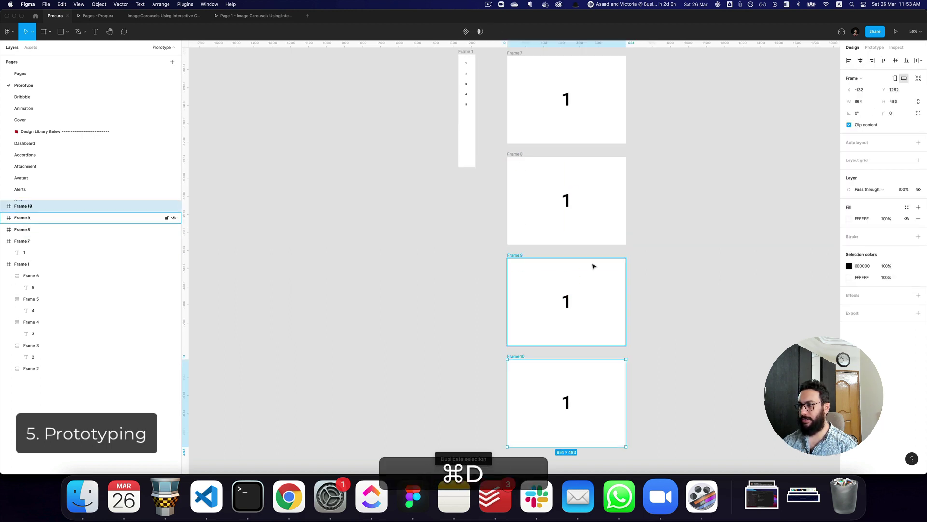
Change the large numbers in the four duplicated frames to 2, 3, 4 and 5, then clear the selection
{"action": "double_click", "coordinate": [567, 100], "text": "super"}
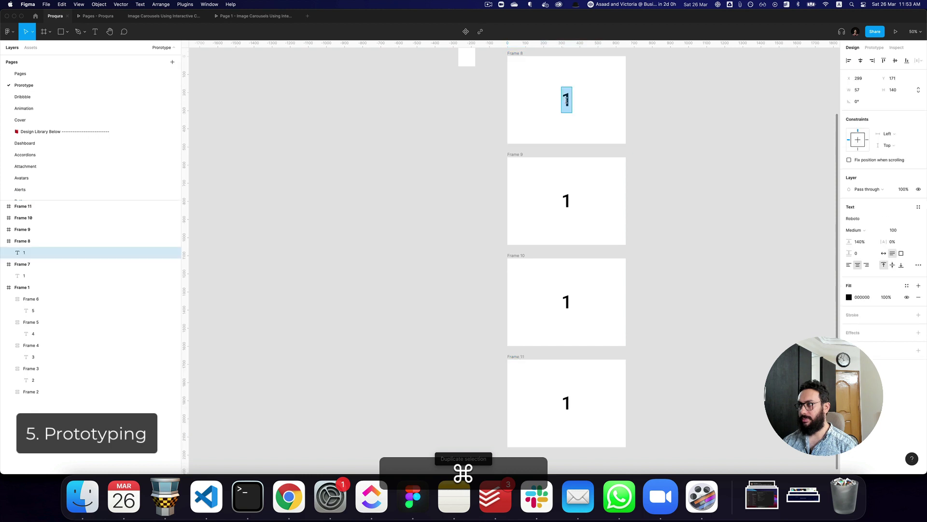
{"action": "type", "text": "2"}
{"action": "double_click", "coordinate": [567, 200], "text": "super"}
{"action": "type", "text": "3"}
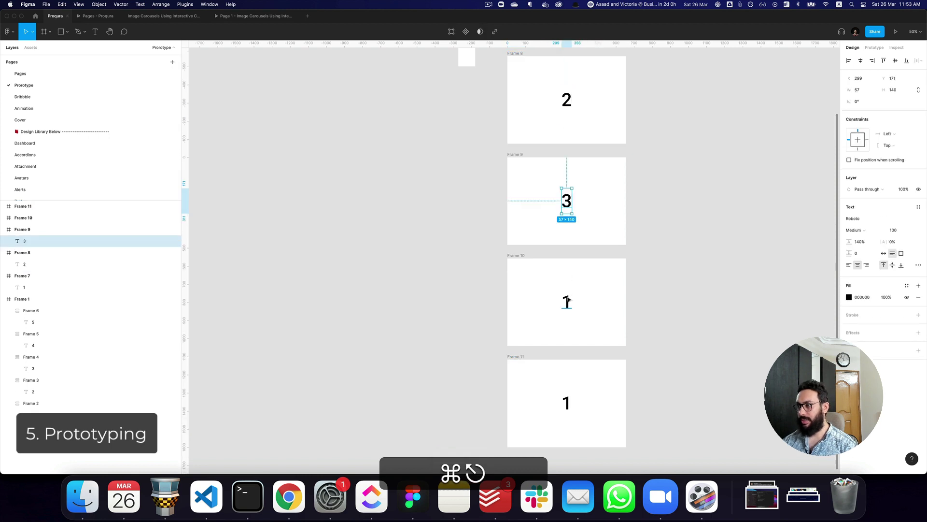
{"action": "double_click", "coordinate": [567, 302], "text": "super"}
{"action": "type", "text": "4"}
{"action": "double_click", "coordinate": [567, 401], "text": "super"}
{"action": "type", "text": "5"}
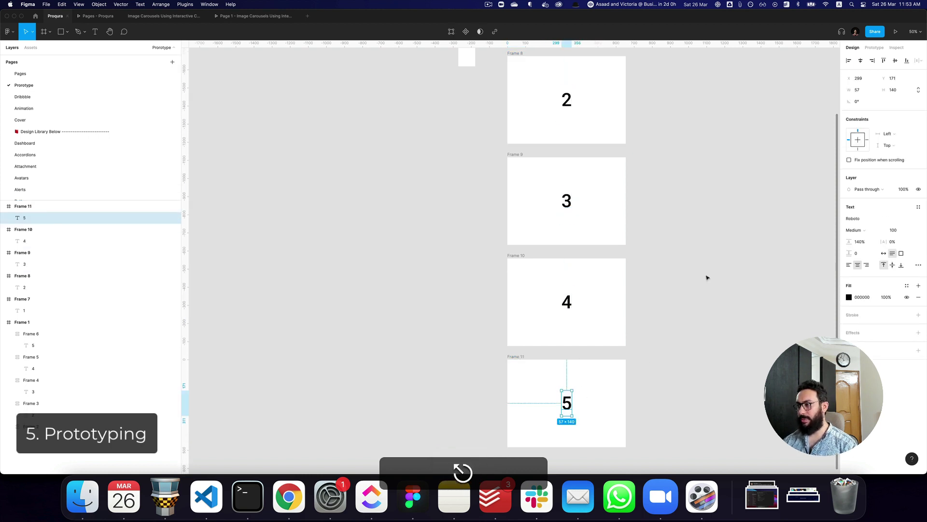
{"action": "left_click", "coordinate": [676, 232]}
Narrow the number column's frame to 57 wide and centre its five numbers horizontally, slightly closer to its upper edge
{"action": "scroll", "coordinate": [685, 327], "scroll_direction": "up", "scroll_amount": 5}
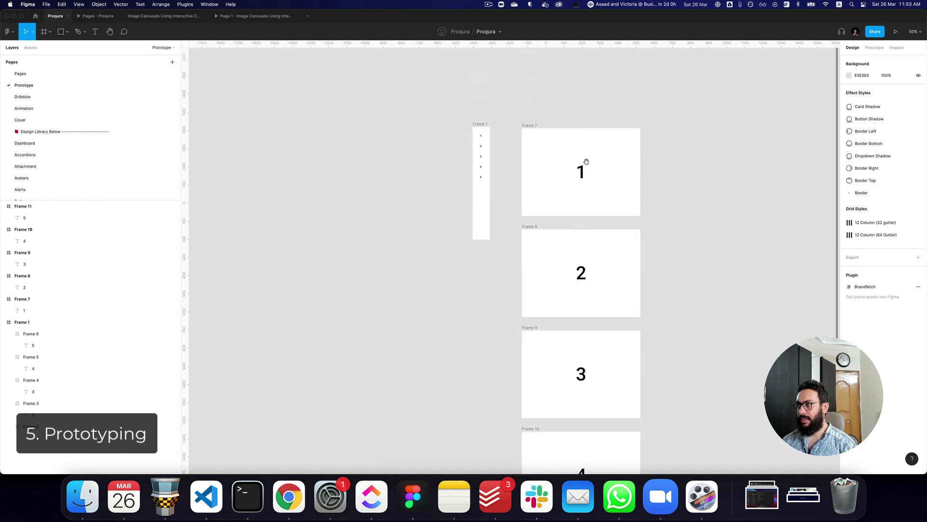
{"action": "left_click", "coordinate": [483, 128]}
{"action": "left_click_drag", "start_coordinate": [489, 133], "coordinate": [485, 151]}
{"action": "scroll", "coordinate": [487, 128], "scroll_direction": "up", "scroll_amount": 3}
{"action": "scroll", "coordinate": [489, 138], "scroll_direction": "up", "scroll_amount": 3}
{"action": "left_click", "coordinate": [475, 163]}
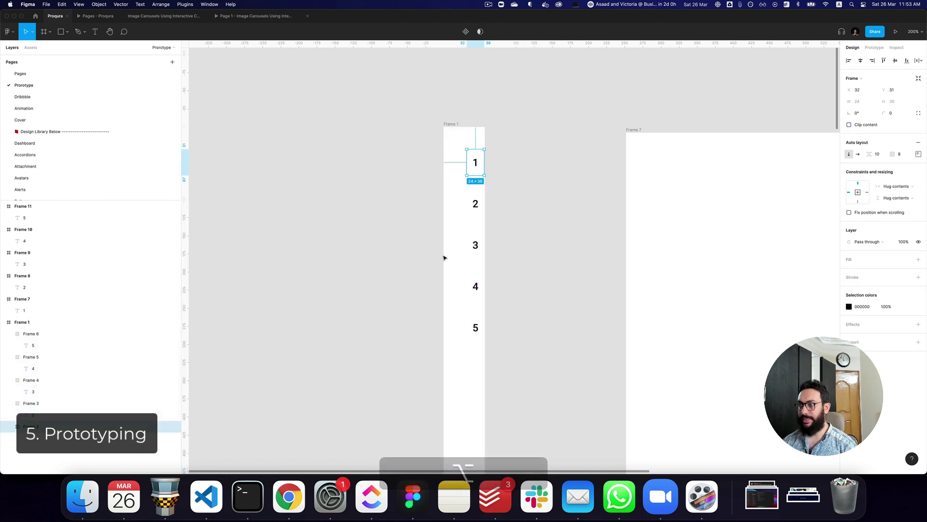
{"action": "left_click", "coordinate": [56, 333], "text": "shift"}
{"action": "key", "text": "alt+shift+h"}
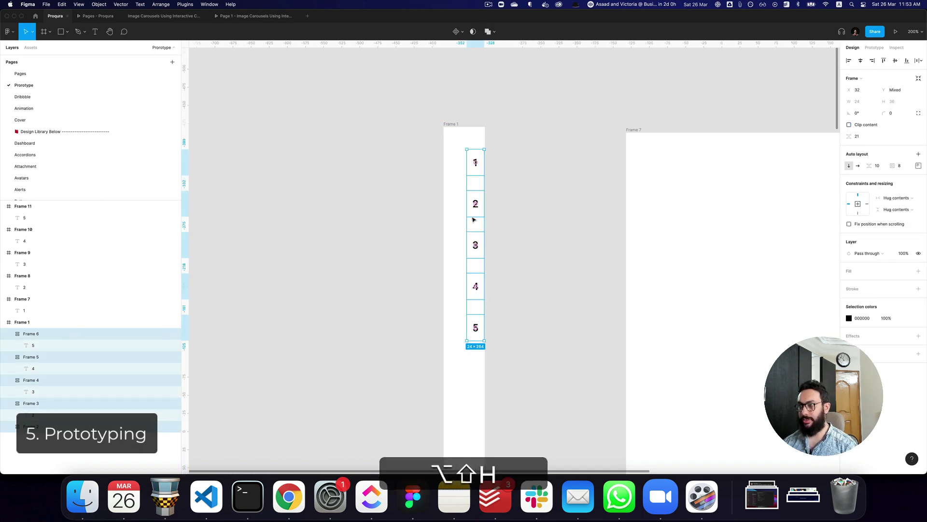
{"action": "key", "text": "alt+h"}
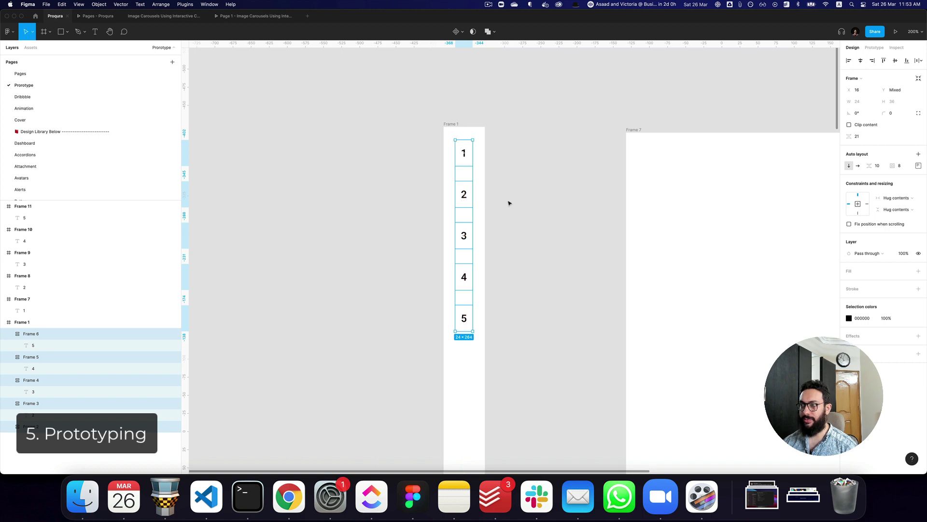
Align the narrow frame with the upper edge of the first large frame and shorten it to 483 high
{"action": "left_click", "coordinate": [509, 201]}
{"action": "key", "text": "shift+0"}
{"action": "left_click_drag", "start_coordinate": [513, 204], "coordinate": [466, 164]}
{"action": "left_click_drag", "start_coordinate": [445, 122], "coordinate": [459, 125]}
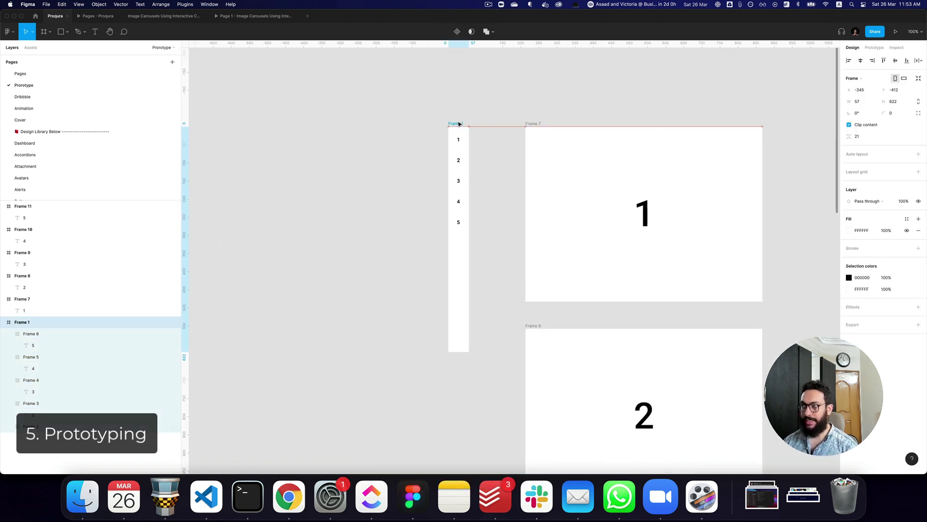
{"action": "left_click_drag", "start_coordinate": [459, 352], "coordinate": [467, 300]}
Move the narrow number frame inside the first large frame, flush with its left edge at X 0
{"action": "key", "text": "cmd+x"}
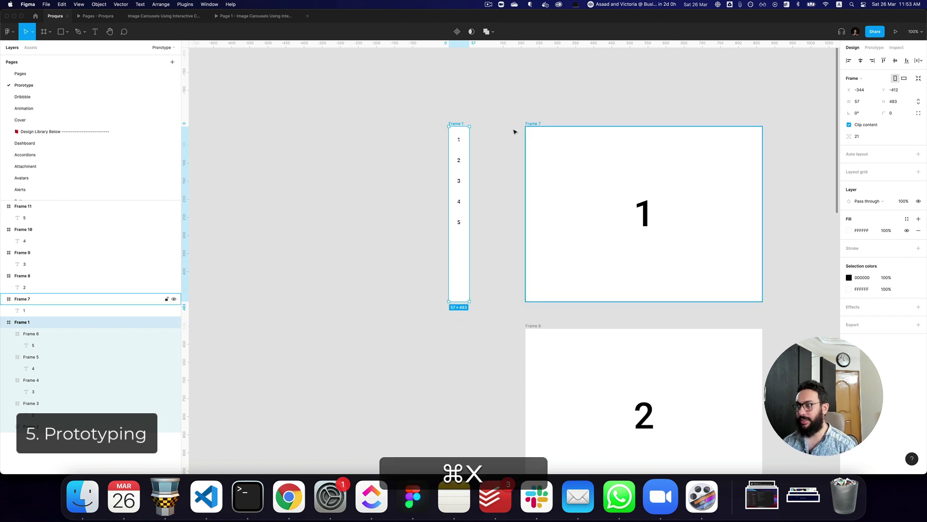
{"action": "left_click", "coordinate": [534, 124]}
{"action": "key", "text": "cmd+v"}
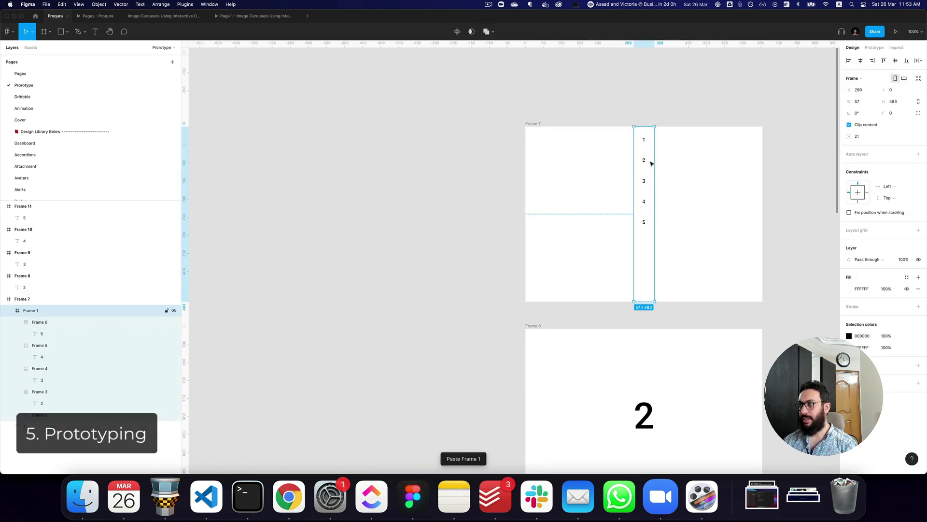
{"action": "left_click_drag", "start_coordinate": [651, 161], "coordinate": [542, 169]}
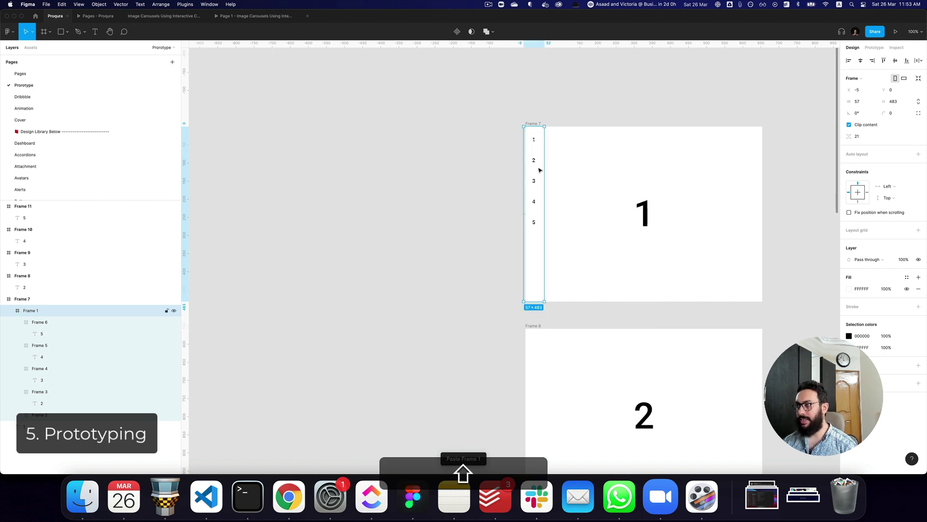
{"action": "scroll", "coordinate": [522, 74], "scroll_direction": "down", "scroll_amount": 5}
{"action": "scroll", "coordinate": [522, 74], "scroll_direction": "right", "scroll_amount": 2}
{"action": "scroll", "coordinate": [522, 74], "scroll_direction": "up", "scroll_amount": 2}
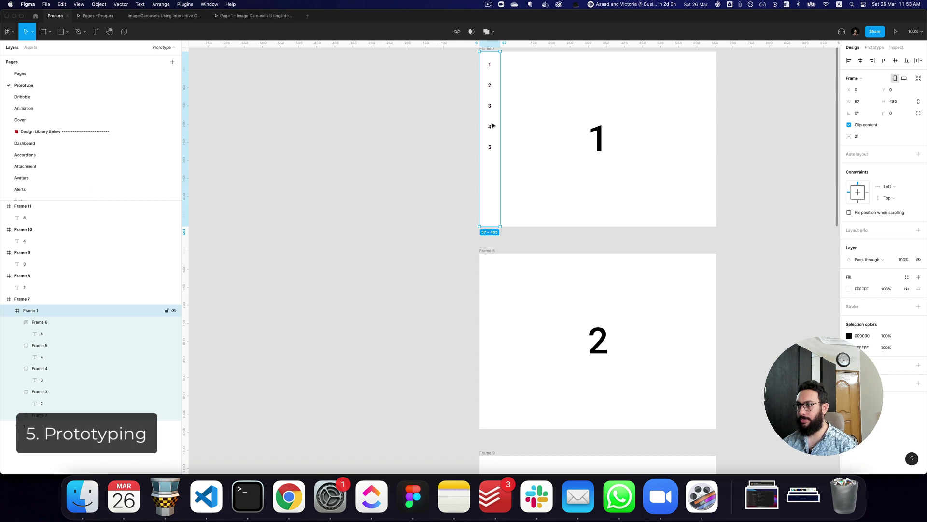
Try to copy the narrow number frame into the second large frame, flush with its left edge
{"action": "key", "text": "space"}
{"action": "scroll", "coordinate": [529, 211], "scroll_direction": "down", "scroll_amount": 1}
{"action": "left_click_drag", "start_coordinate": [529, 211], "coordinate": [499, 132]}
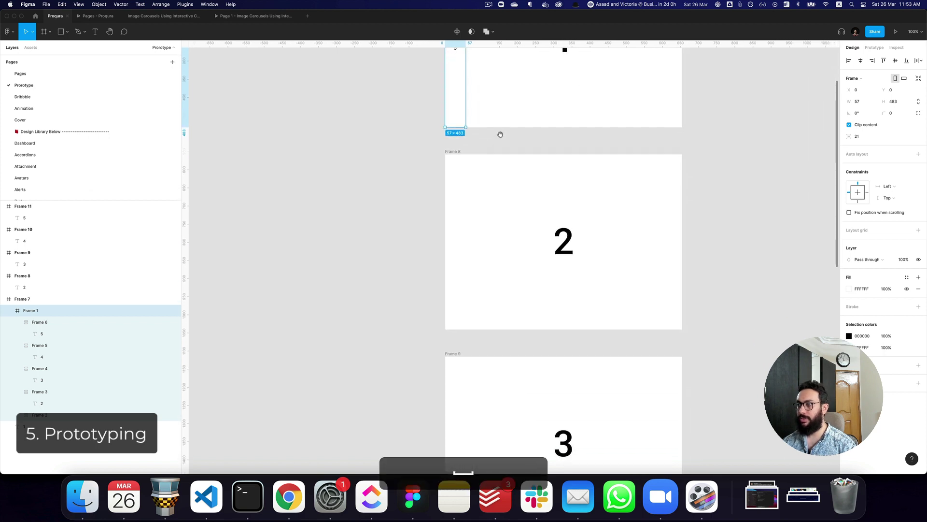
{"action": "scroll", "coordinate": [499, 208], "scroll_direction": "up", "scroll_amount": 2}
{"action": "key", "text": "z"}
{"action": "left_click", "coordinate": [499, 207], "text": "alt"}
{"action": "left_click_drag", "start_coordinate": [479, 171], "coordinate": [480, 275]}
{"action": "key", "text": "shift+2"}
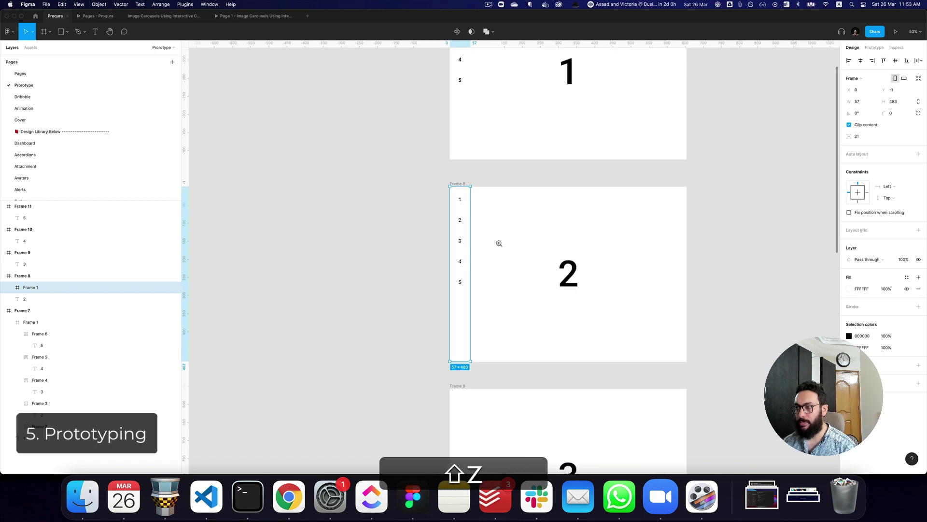
{"action": "key", "text": "z"}
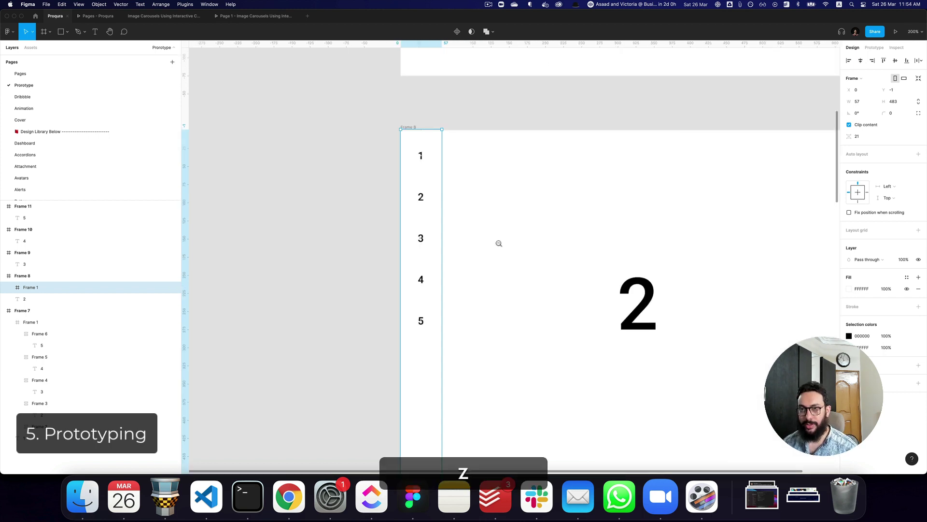
{"action": "left_click", "coordinate": [499, 246], "text": "alt"}
{"action": "left_click", "coordinate": [500, 246], "text": "alt"}
Undo the copy and the placement of the number column inside the first large frame, back to its position outside the large frames
{"action": "key", "text": "super+z"}
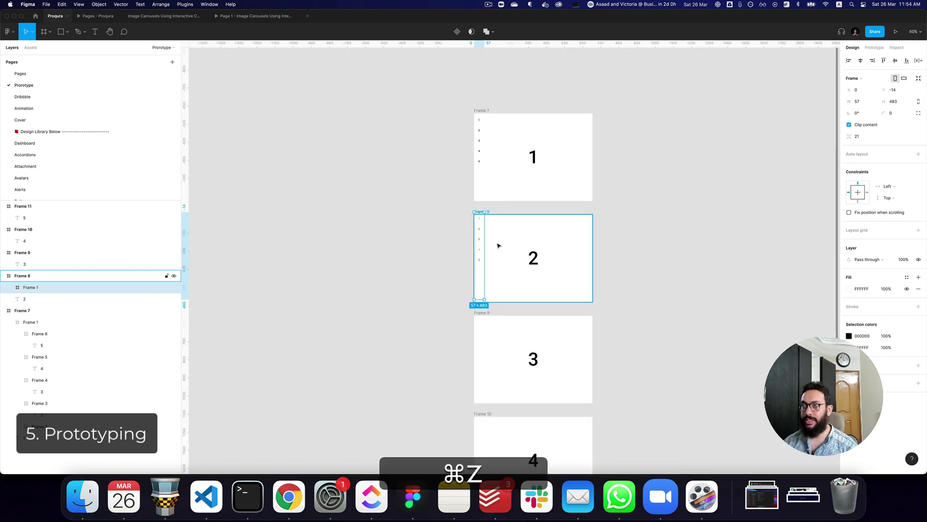
{"action": "key", "text": "super+z"}
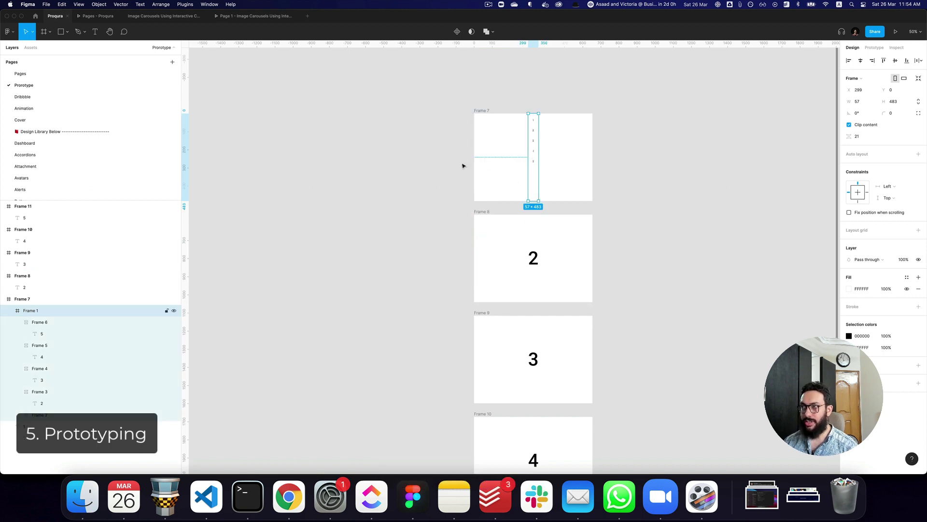
{"action": "key", "text": "super+z"}
Turn the narrow number column frame into a component
{"action": "key", "text": "z"}
{"action": "left_click", "coordinate": [445, 120]}
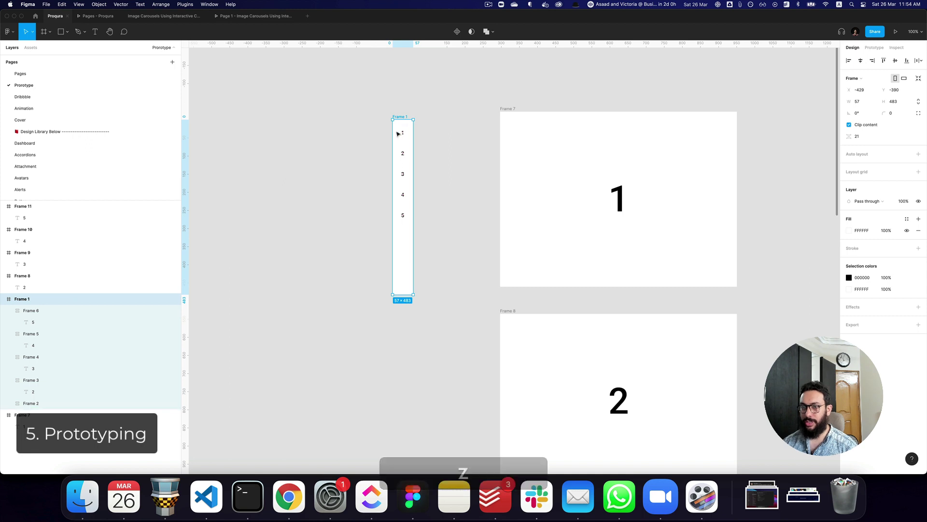
{"action": "key", "text": "alt+super+k"}
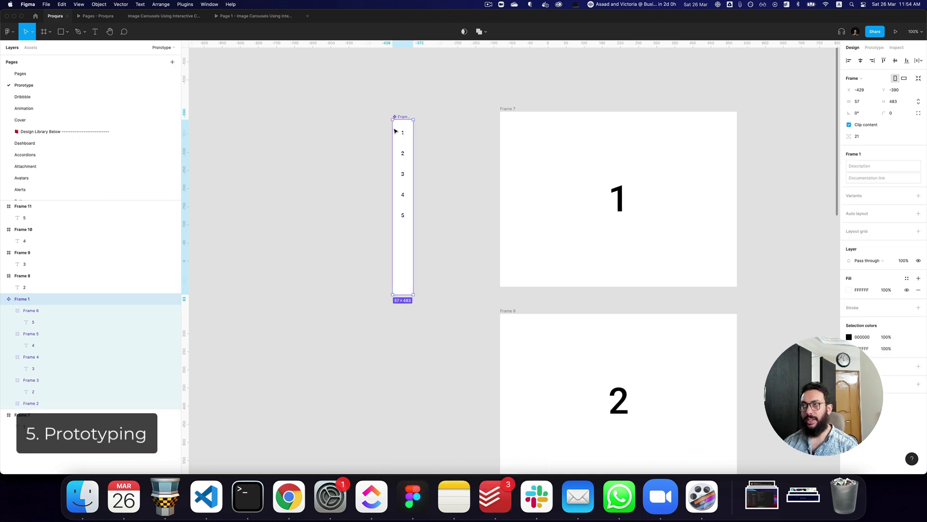
Add on-click prototype links from numbers 1, 2 and 3 in the component to the large frames showing 1, 2 and 3
{"action": "left_click_drag", "start_coordinate": [395, 131], "coordinate": [504, 152]}
{"action": "left_click", "coordinate": [399, 128]}
{"action": "key", "text": "shift+e"}
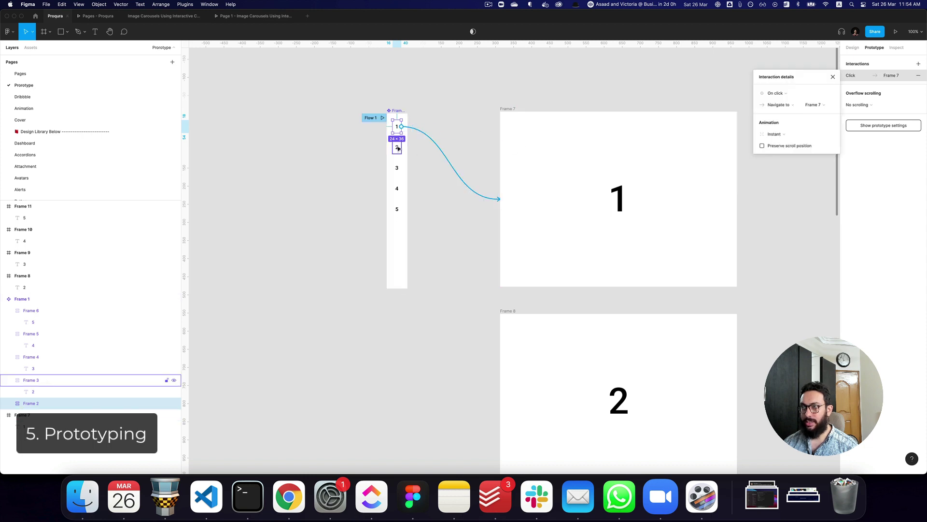
{"action": "left_click", "coordinate": [398, 148]}
{"action": "left_click_drag", "start_coordinate": [401, 147], "coordinate": [524, 387]}
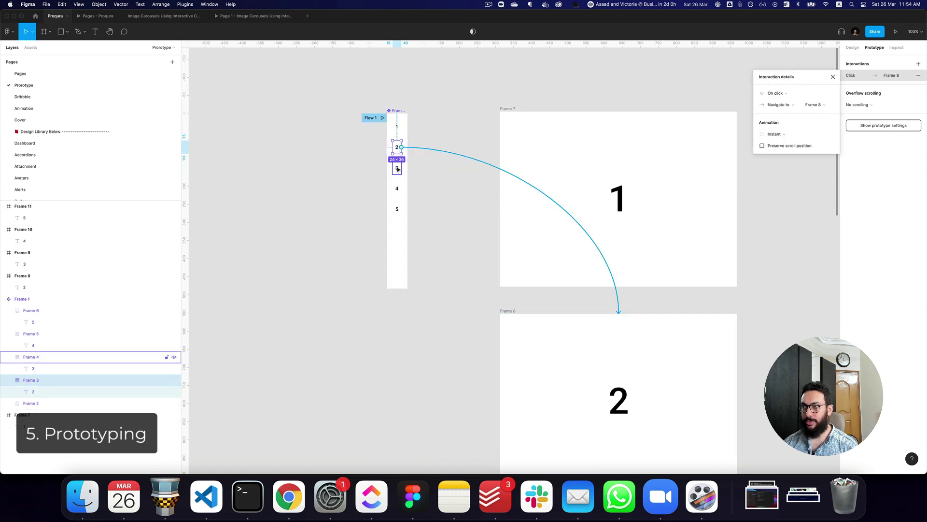
{"action": "left_click", "coordinate": [397, 169]}
{"action": "left_click_drag", "start_coordinate": [402, 169], "coordinate": [523, 406]}
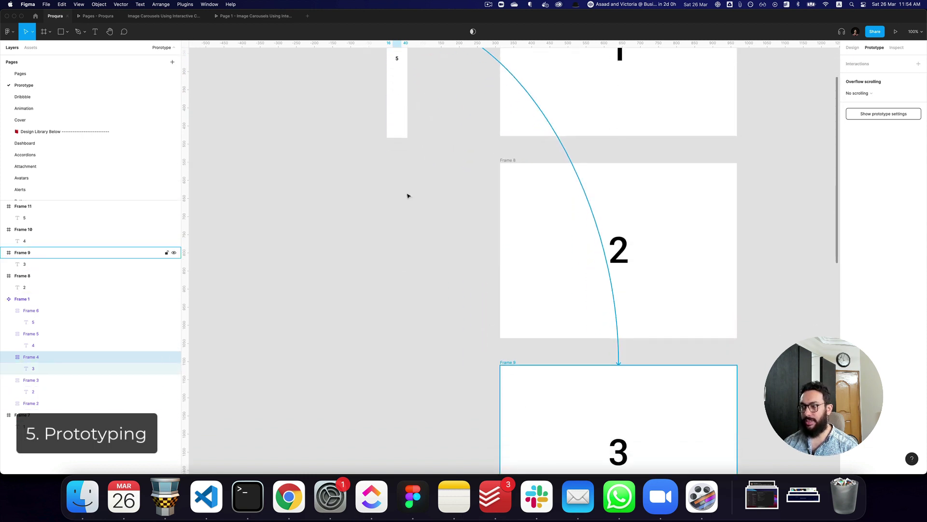
Add on-click prototype links from numbers 4 and 5 in the component to the large frames showing 4 and 5
{"action": "scroll", "coordinate": [408, 195], "scroll_direction": "up", "scroll_amount": 4}
{"action": "left_click", "coordinate": [397, 133]}
{"action": "left_click_drag", "start_coordinate": [402, 133], "coordinate": [508, 520]}
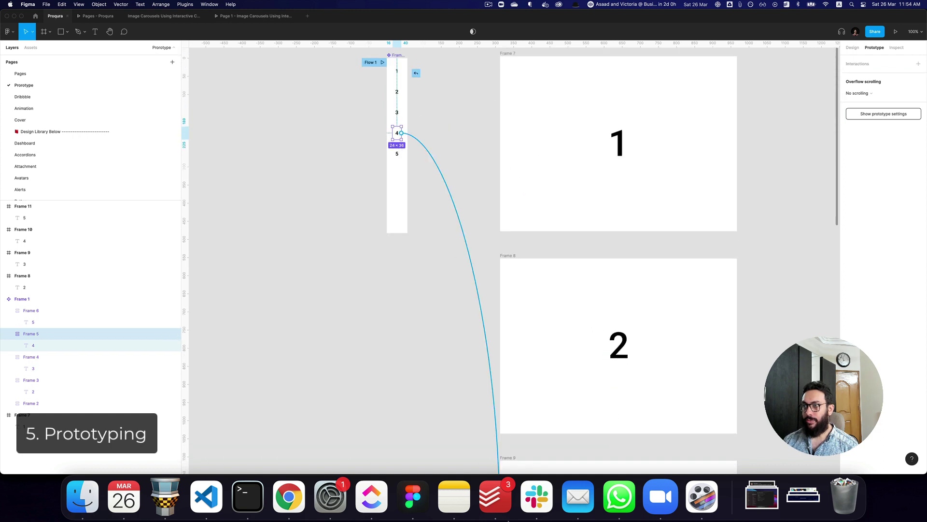
{"action": "left_click_drag", "start_coordinate": [499, 472], "coordinate": [517, 405]}
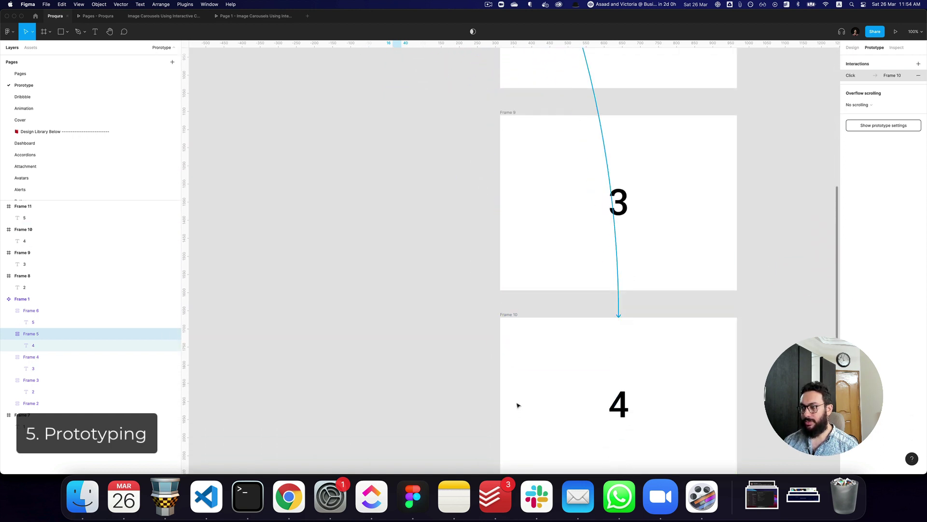
{"action": "scroll", "coordinate": [480, 316], "scroll_direction": "up", "scroll_amount": 10}
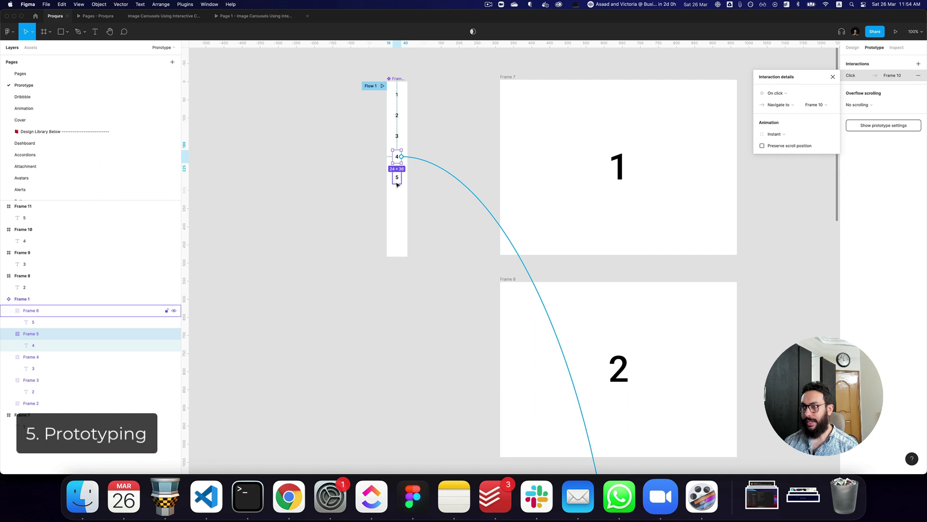
{"action": "left_click", "coordinate": [397, 179]}
{"action": "left_click_drag", "start_coordinate": [402, 178], "coordinate": [555, 432]}
Place an instance of the number column component inside the first large frame, flush with its upper-left corner
{"action": "key", "text": "alt+z"}
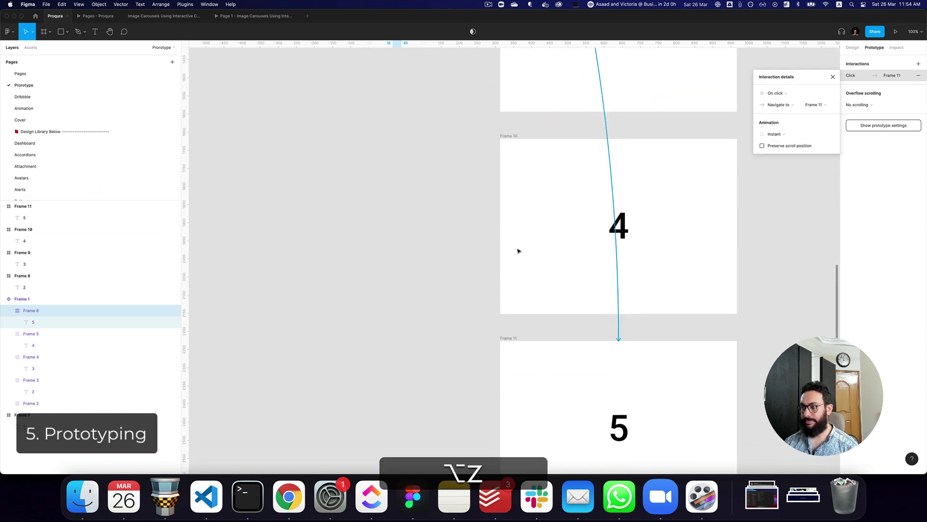
{"action": "scroll", "coordinate": [518, 250], "scroll_direction": "down", "scroll_amount": 5}
{"action": "scroll", "coordinate": [483, 241], "scroll_direction": "up", "scroll_amount": 10}
{"action": "key", "text": "v"}
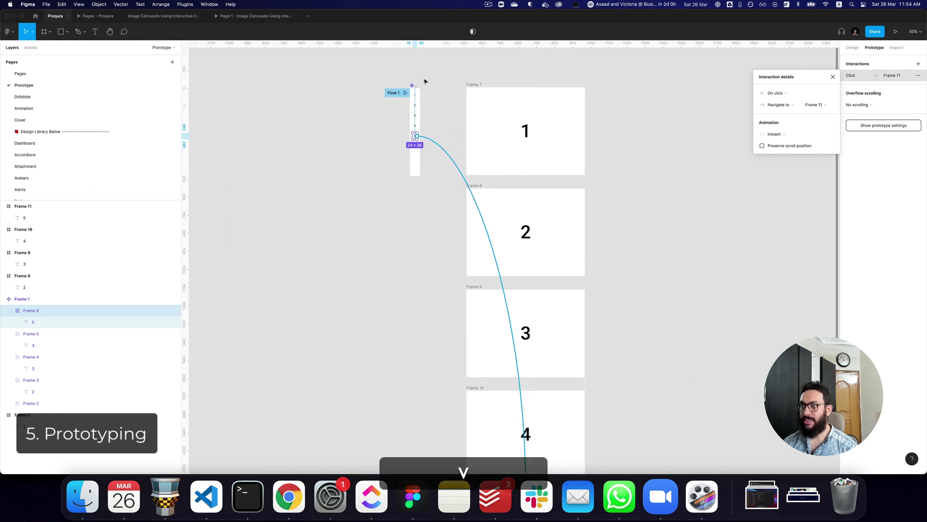
{"action": "left_click", "coordinate": [413, 90]}
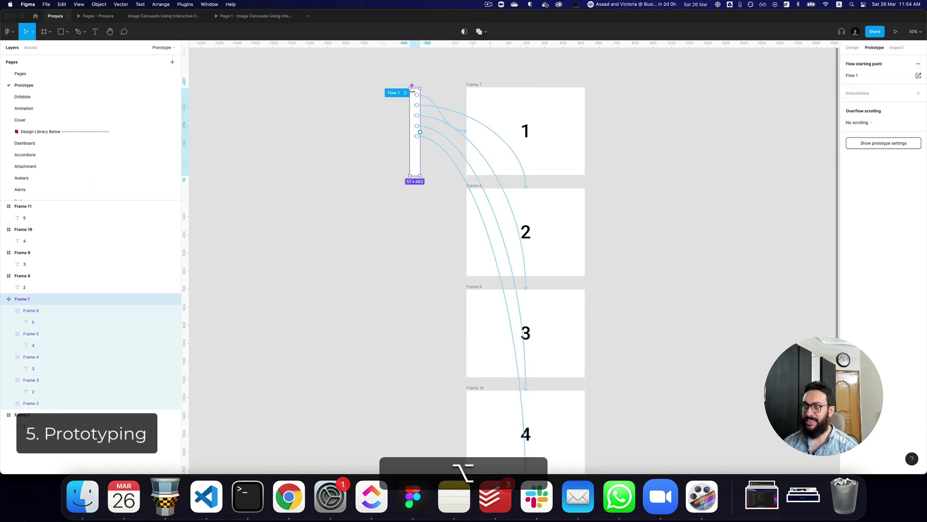
{"action": "left_click_drag", "start_coordinate": [412, 89], "coordinate": [474, 94]}
Copy the number column instance from the first large frame and paste it into the second large frame
{"action": "key", "text": "alt+super+c"}
{"action": "left_click", "coordinate": [471, 186]}
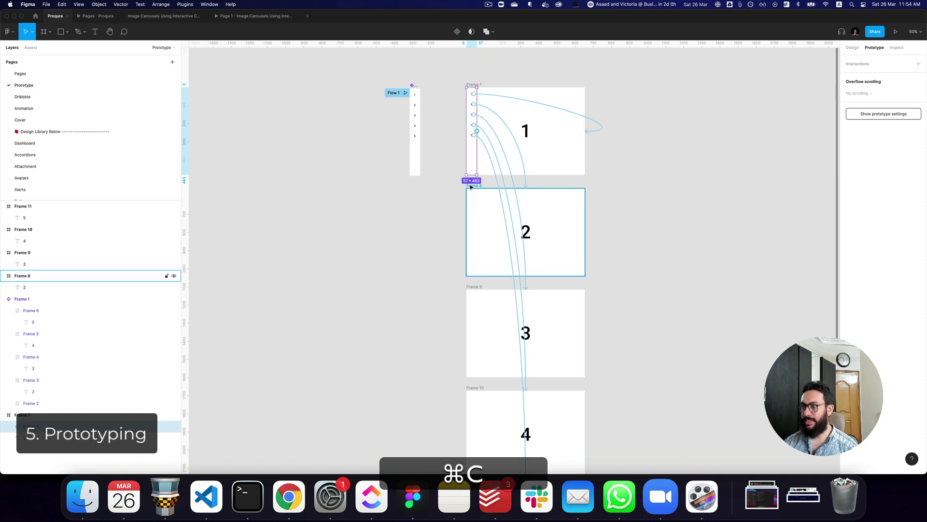
{"action": "key", "text": "super+v"}
{"action": "key", "text": "alt+super+v"}
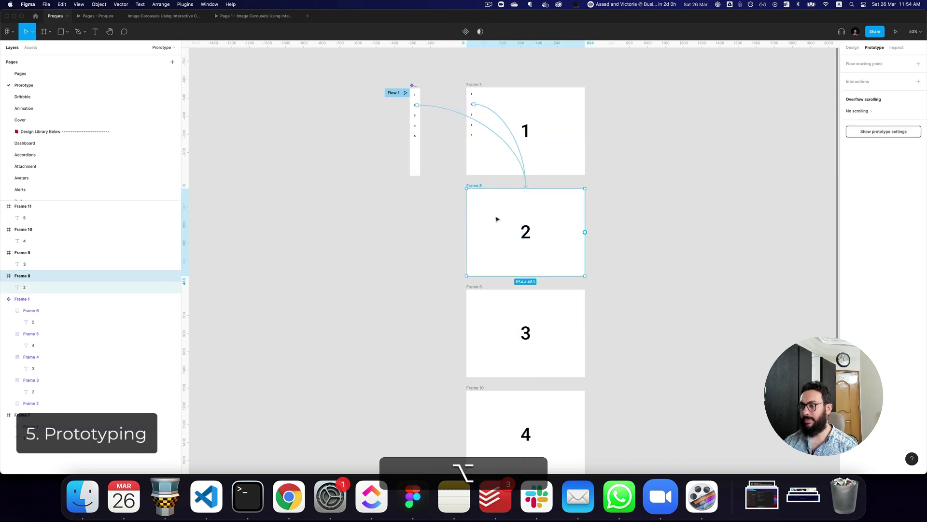
{"action": "left_click", "coordinate": [473, 150]}
{"action": "key", "text": "super+c"}
{"action": "left_click", "coordinate": [474, 186]}
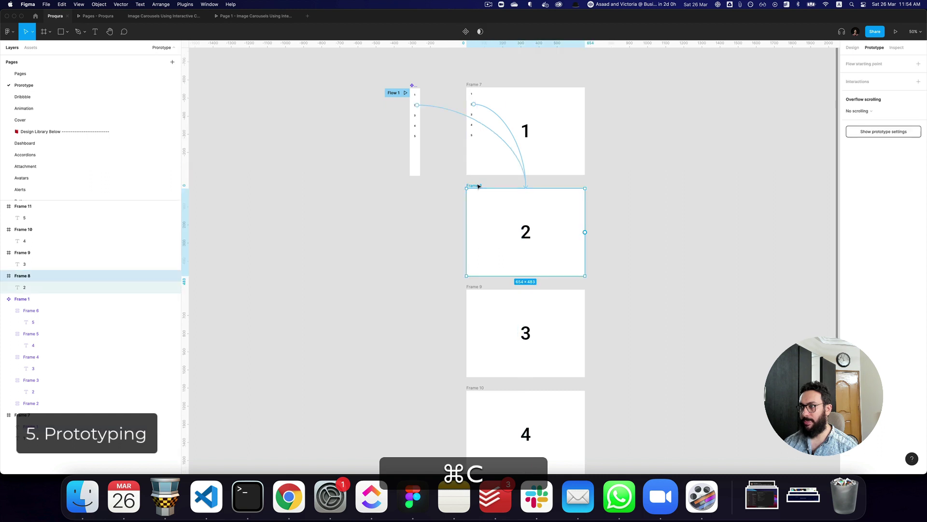
{"action": "key", "text": "shift+e"}
{"action": "key", "text": "super+v"}
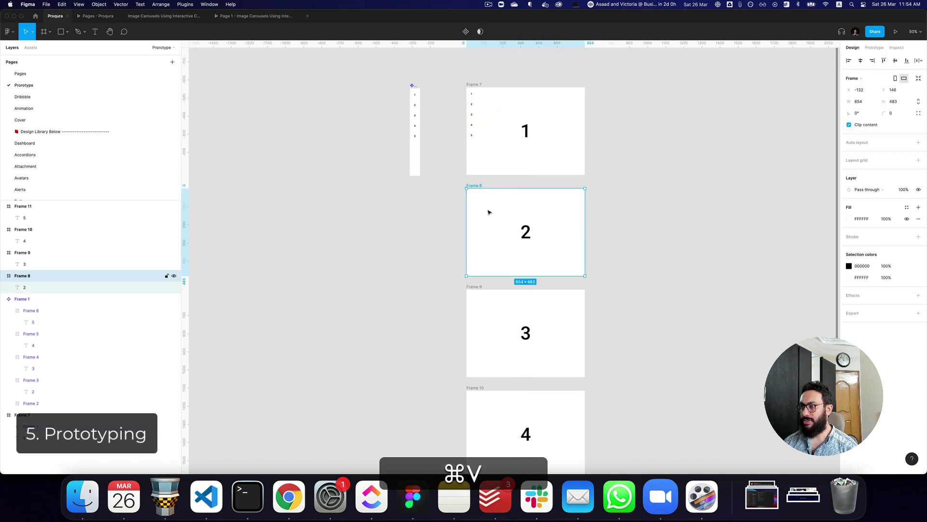
Paste the number column instance into the large frames showing 3, 4 and 5
{"action": "left_click", "coordinate": [506, 334]}
{"action": "key", "text": "super+v"}
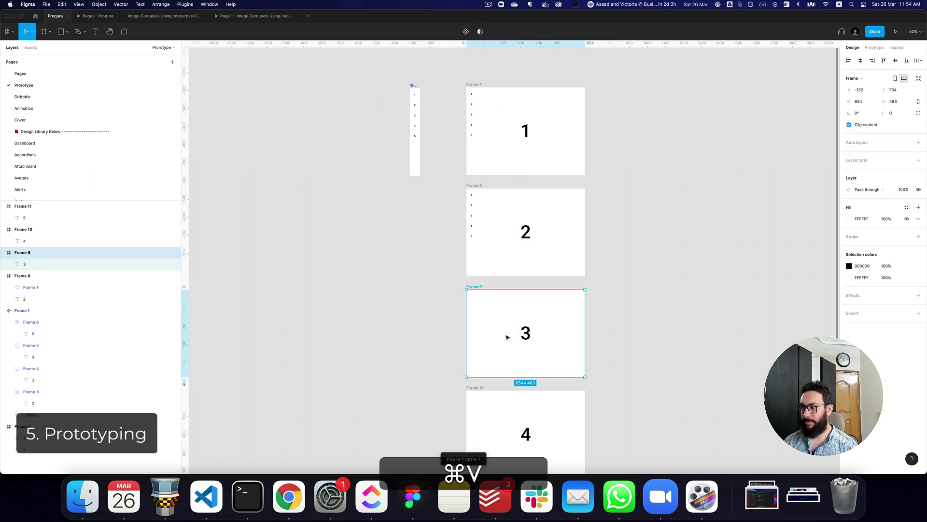
{"action": "scroll", "coordinate": [506, 337], "scroll_direction": "down", "scroll_amount": 2}
{"action": "left_click", "coordinate": [474, 333]}
{"action": "key", "text": "super+v"}
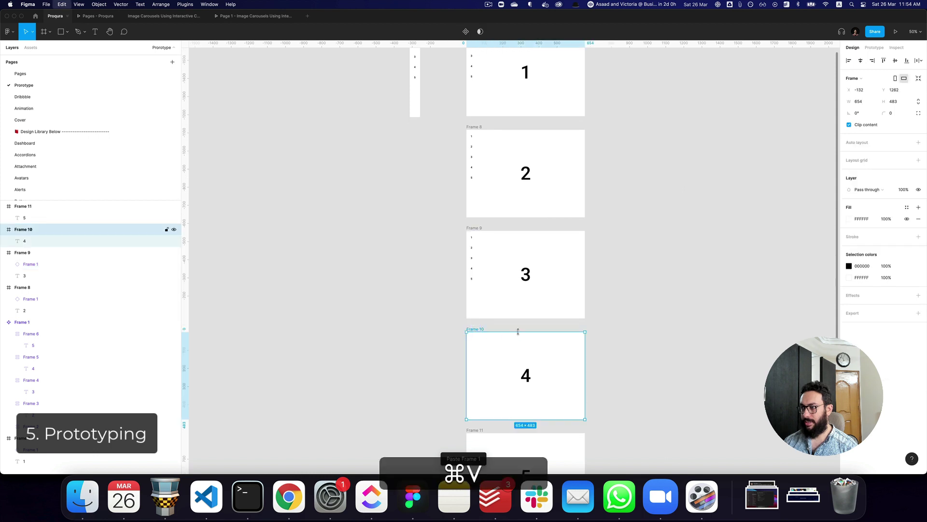
{"action": "scroll", "coordinate": [519, 335], "scroll_direction": "down", "scroll_amount": 2}
{"action": "left_click", "coordinate": [479, 362]}
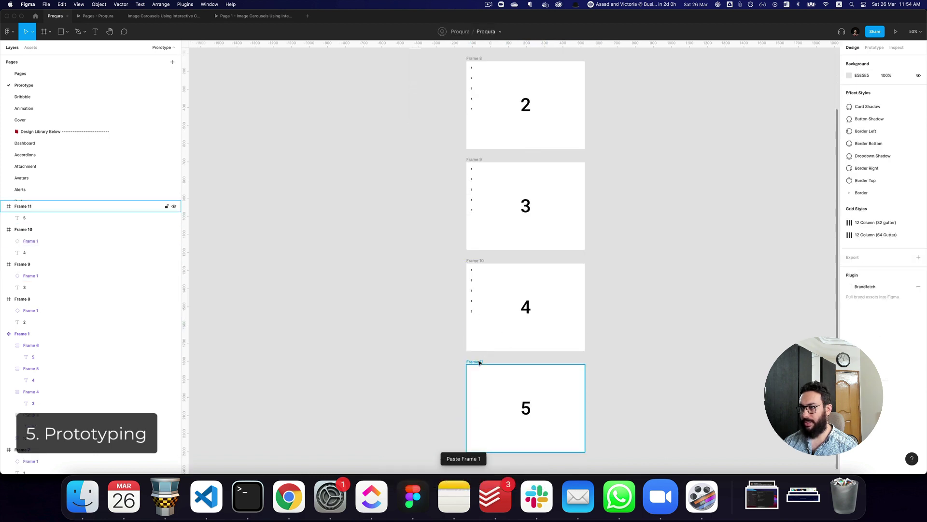
{"action": "key", "text": "super+v"}
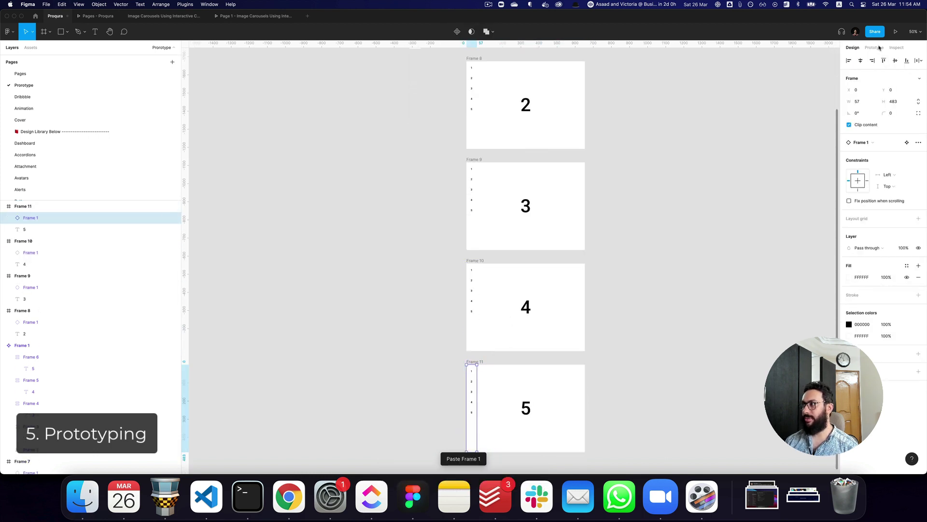
Run the prototype and test the navigation between the five screens using the numbers 1 to 5
{"action": "left_click", "coordinate": [893, 32]}
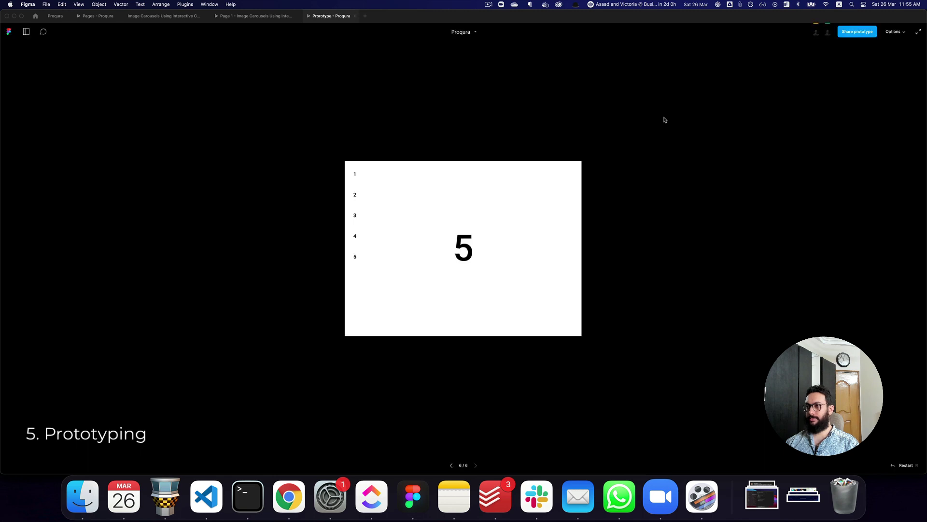
{"action": "left_click", "coordinate": [355, 195]}
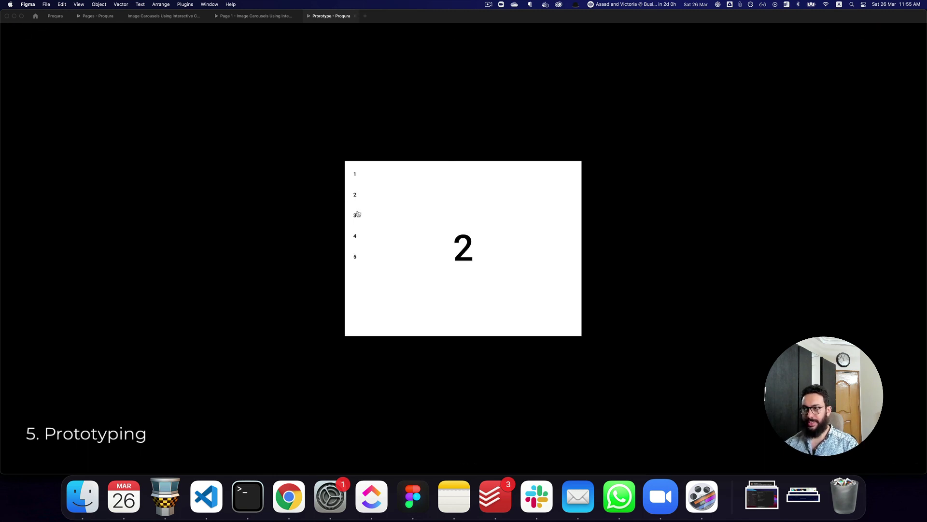
{"action": "left_click", "coordinate": [356, 215]}
{"action": "left_click", "coordinate": [355, 235]}
{"action": "left_click", "coordinate": [355, 256]}
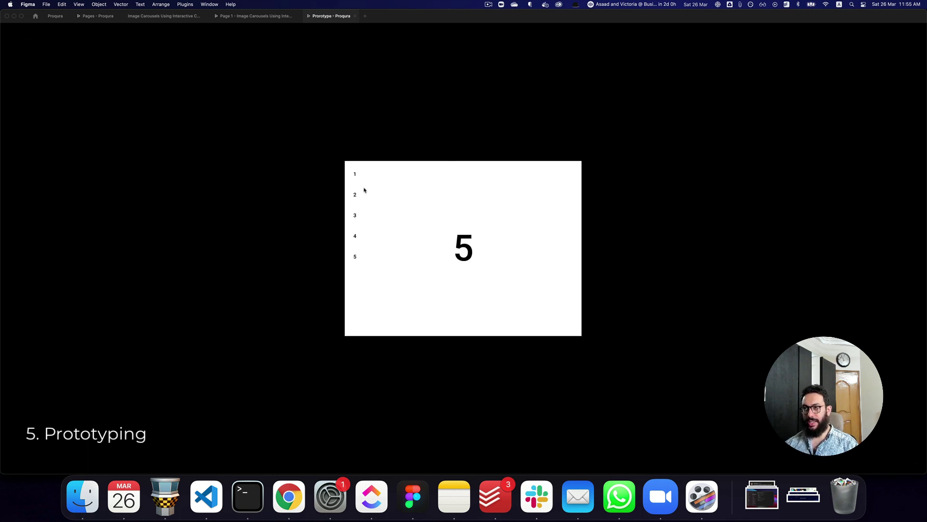
{"action": "left_click", "coordinate": [354, 175]}
{"action": "left_click", "coordinate": [355, 194]}
{"action": "left_click", "coordinate": [355, 215]}
{"action": "left_click", "coordinate": [355, 237]}
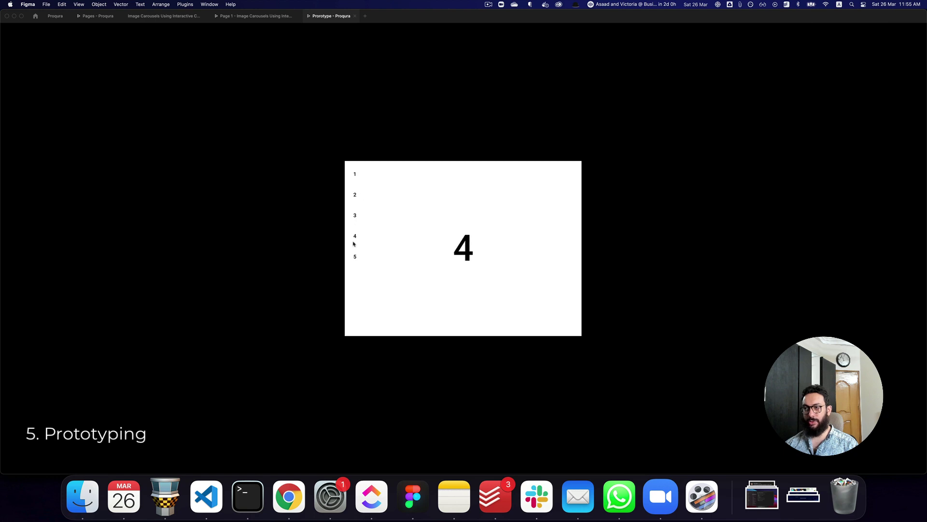
{"action": "left_click", "coordinate": [354, 258]}
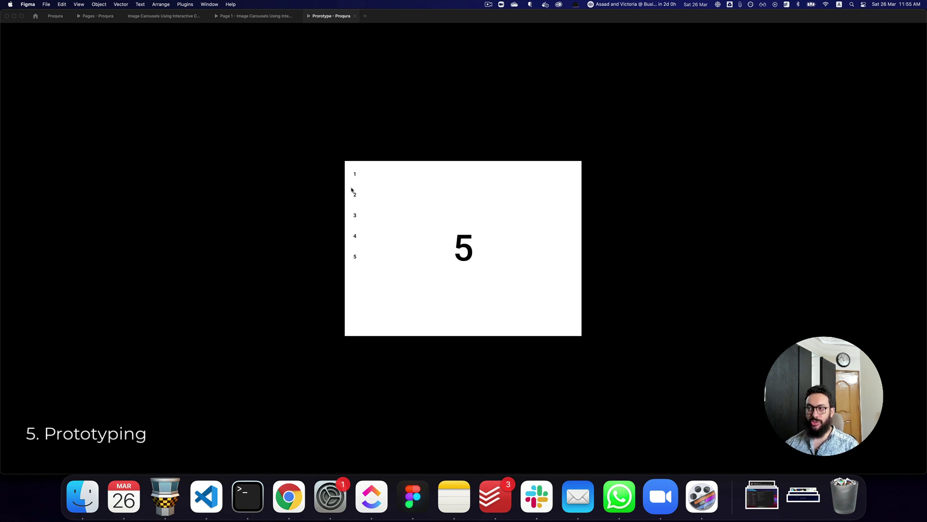
Return to the Proqura design file and inspect the number 1 frame inside the second large frame's number column instance
{"action": "left_click", "coordinate": [256, 15]}
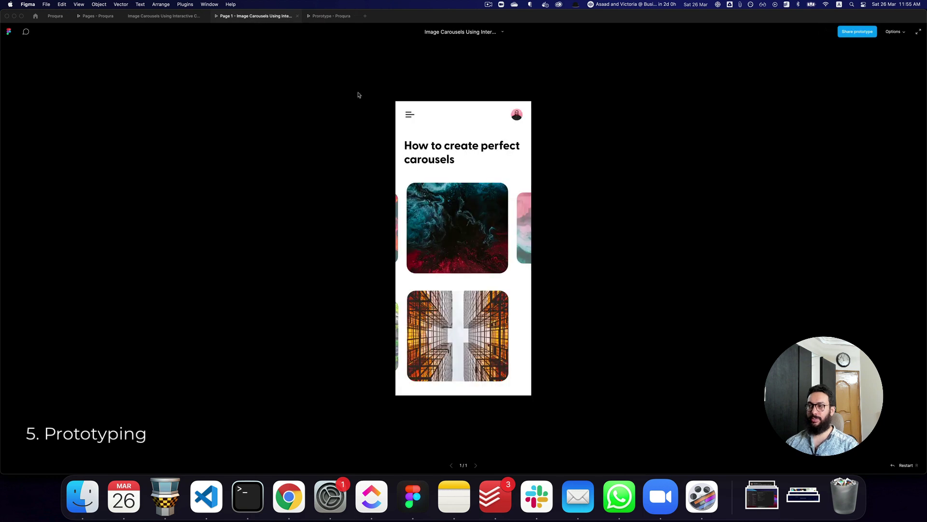
{"action": "key", "text": "super+2"}
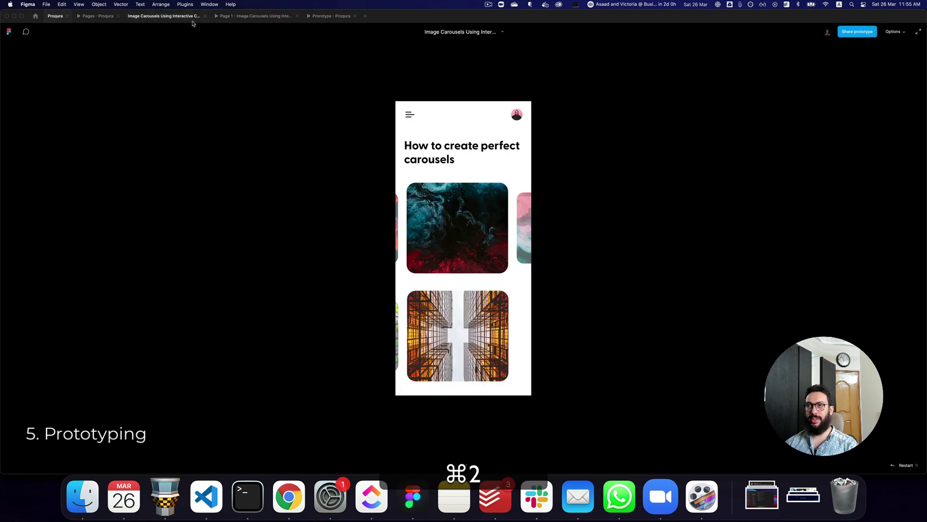
{"action": "scroll", "coordinate": [461, 88], "scroll_direction": "up", "scroll_amount": 5}
{"action": "left_click", "coordinate": [470, 78]}
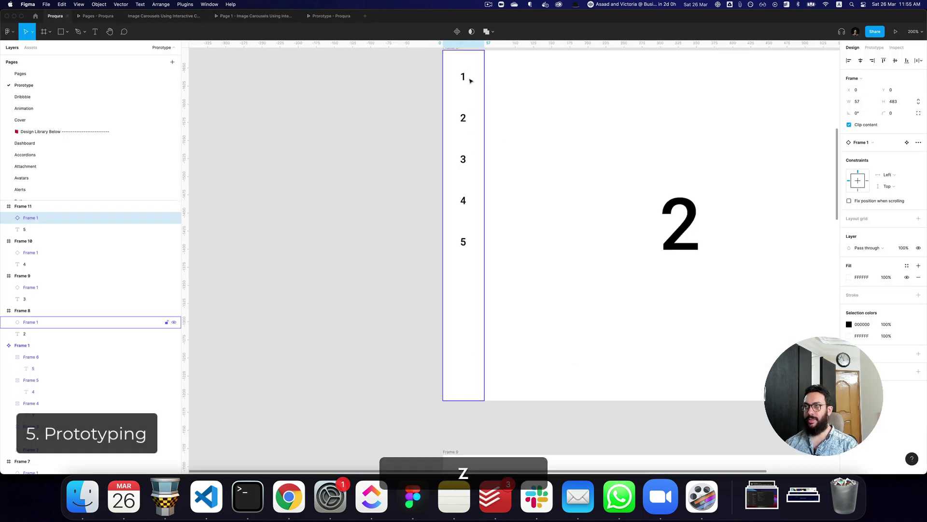
{"action": "left_click", "coordinate": [466, 79]}
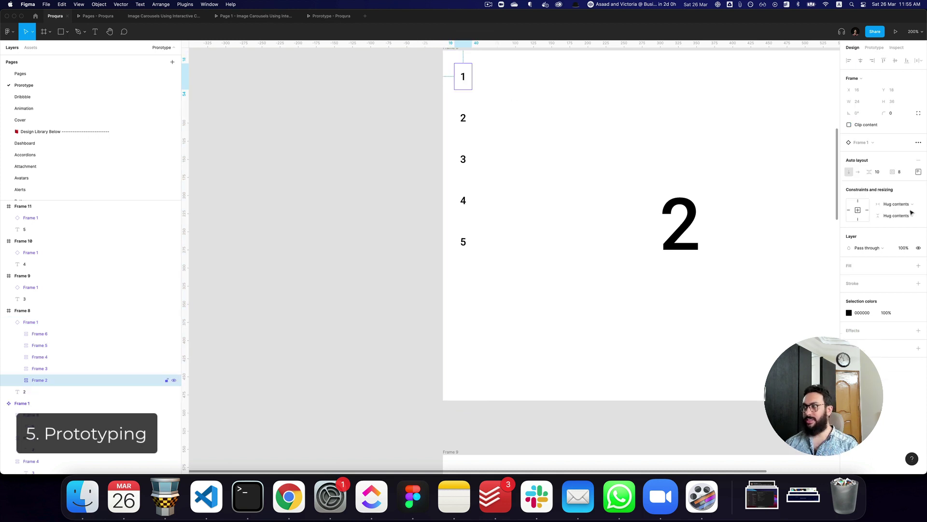
Select the number frames 1 to 5 together inside the main number column component, and clear the selection
{"action": "scroll", "coordinate": [439, 152], "scroll_direction": "up", "scroll_amount": 15}
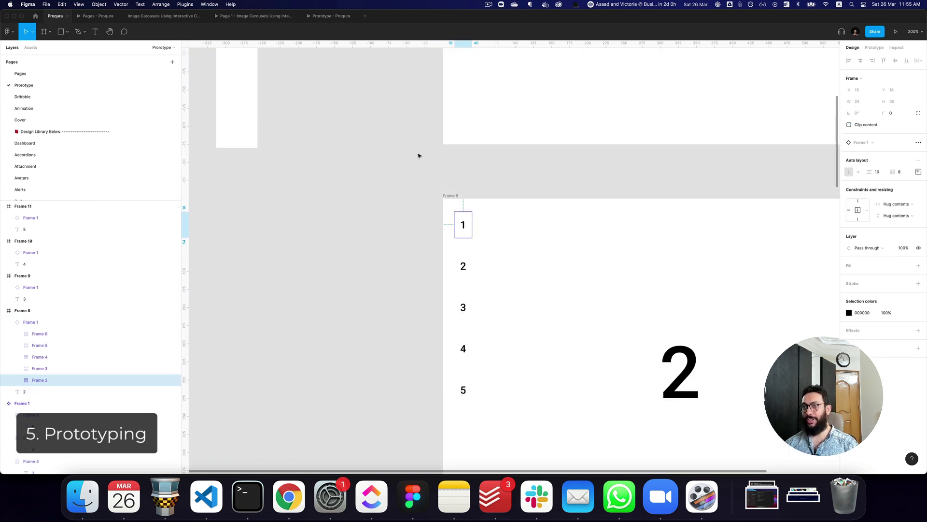
{"action": "scroll", "coordinate": [416, 153], "scroll_direction": "left", "scroll_amount": 3}
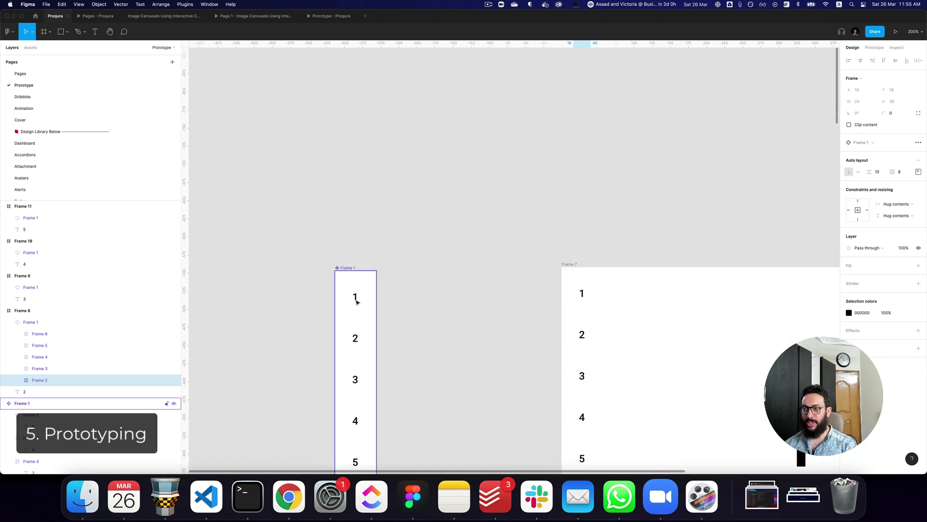
{"action": "double_click", "coordinate": [355, 297]}
{"action": "scroll", "coordinate": [411, 249], "scroll_direction": "down", "scroll_amount": 3}
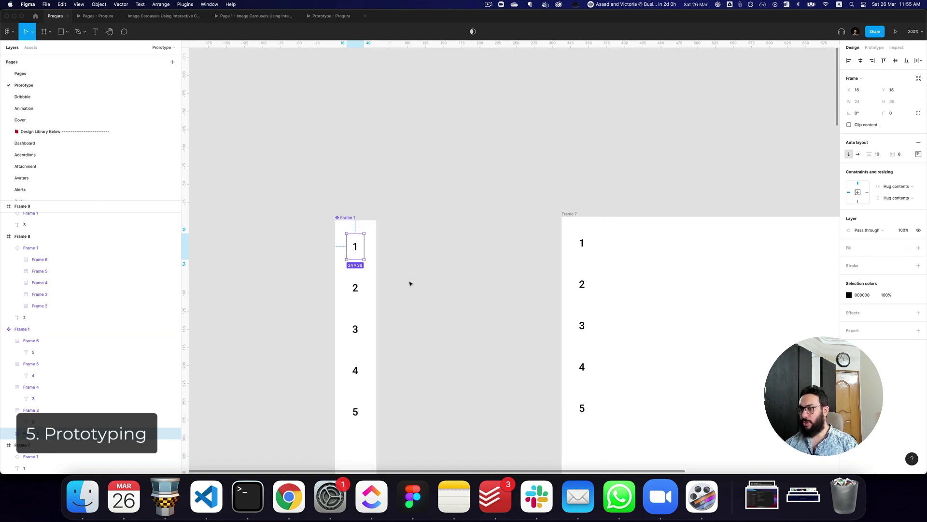
{"action": "key", "text": "shift"}
{"action": "left_click", "coordinate": [355, 288], "text": "shift"}
{"action": "left_click", "coordinate": [355, 329], "text": "shift"}
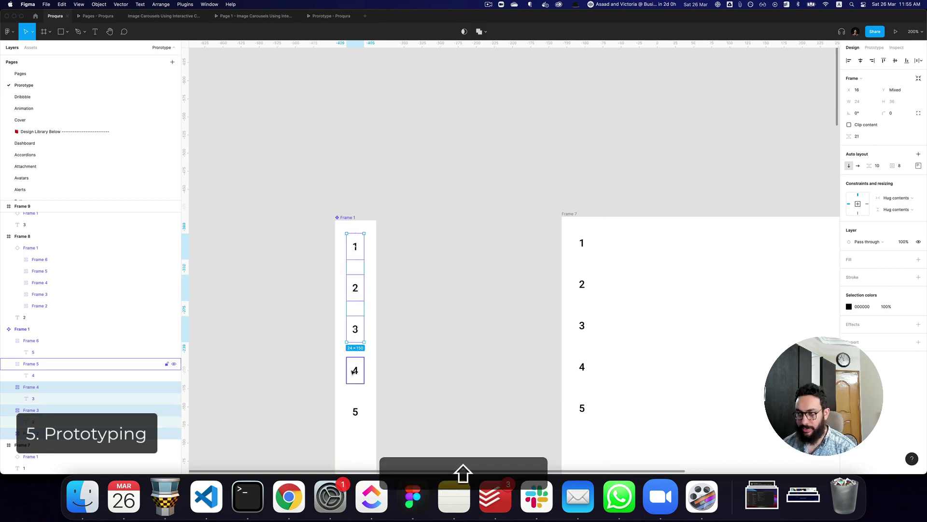
{"action": "left_click", "coordinate": [355, 370], "text": "shift"}
{"action": "left_click", "coordinate": [355, 412], "text": "shift"}
{"action": "key", "text": "Escape"}
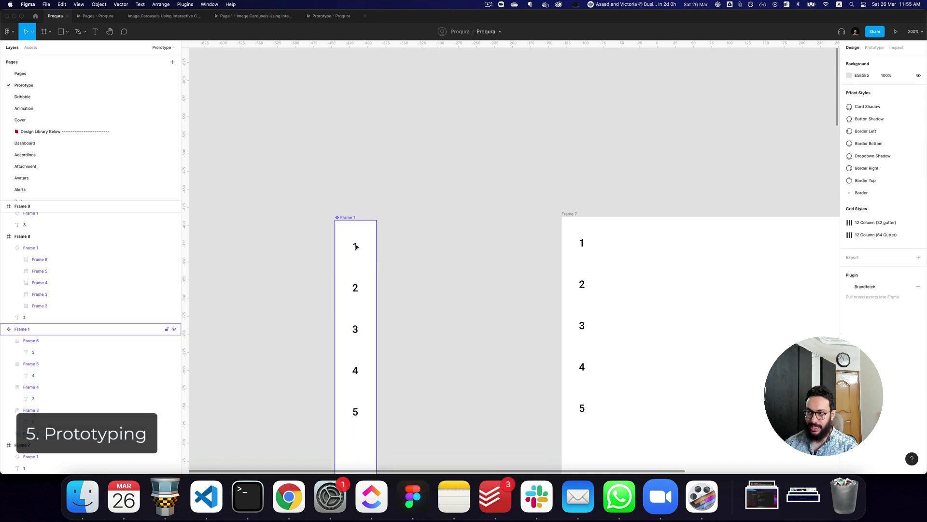
Examine number 1 in the main number column component, selecting its text and its surrounding auto layout frame
{"action": "left_click", "coordinate": [355, 246]}
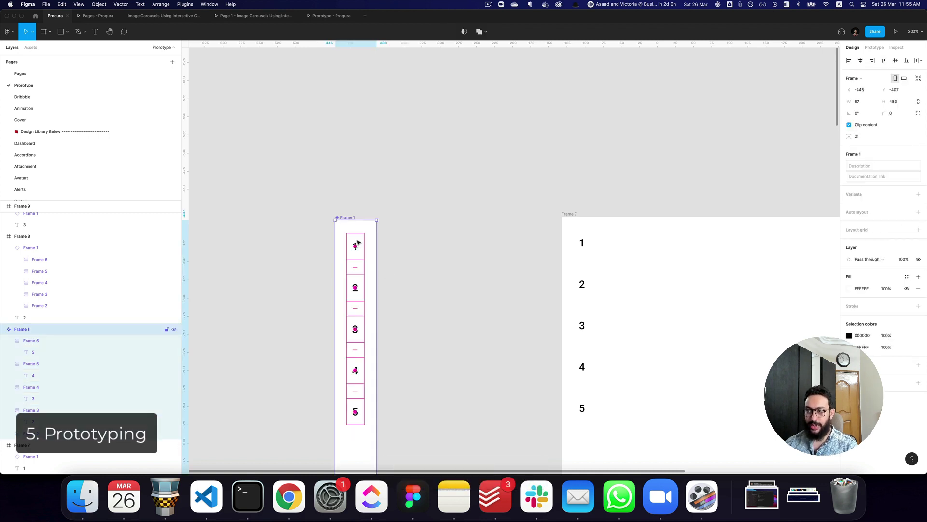
{"action": "left_click", "coordinate": [356, 246], "text": "super"}
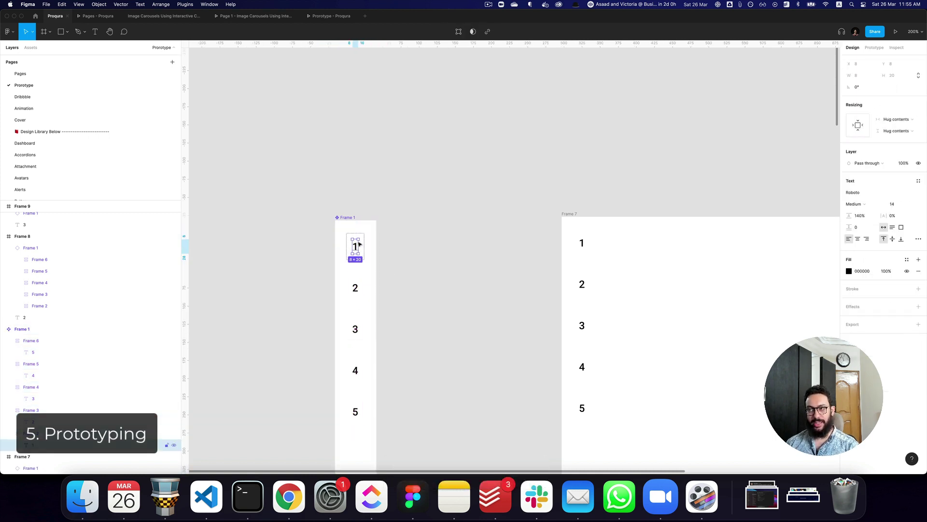
{"action": "left_click", "coordinate": [361, 236]}
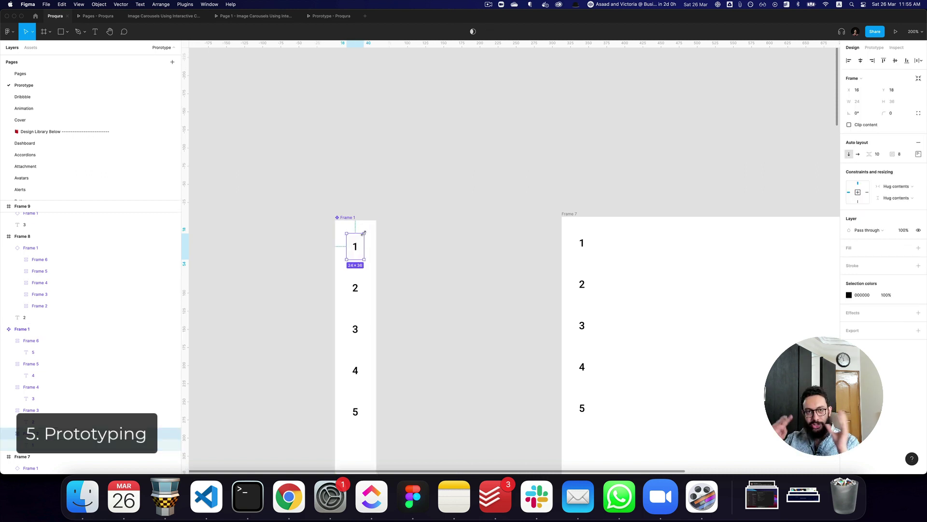
{"action": "scroll", "coordinate": [357, 246], "scroll_direction": "left", "scroll_amount": 1}
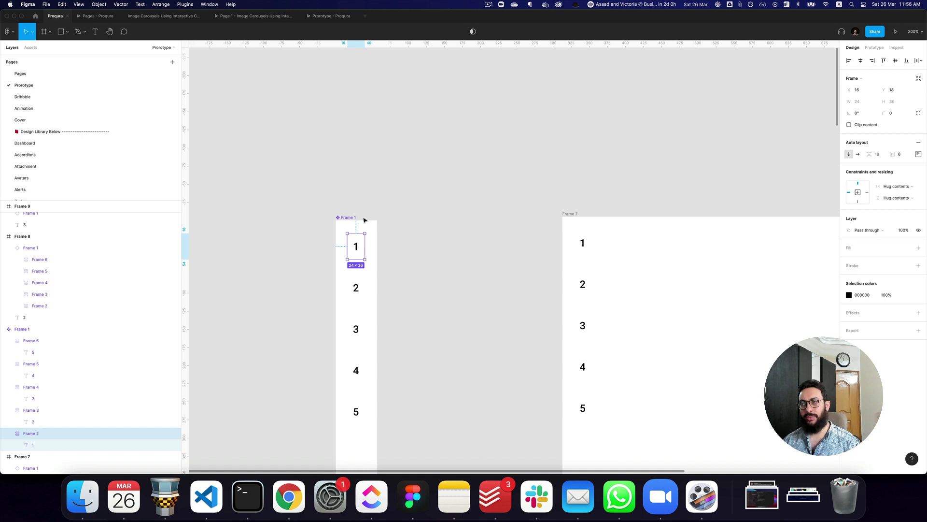
Move the main number column component closer to the first large frame, to about X -331, Y -412, aligning their upper edges
{"action": "left_click_drag", "start_coordinate": [358, 220], "coordinate": [435, 214]}
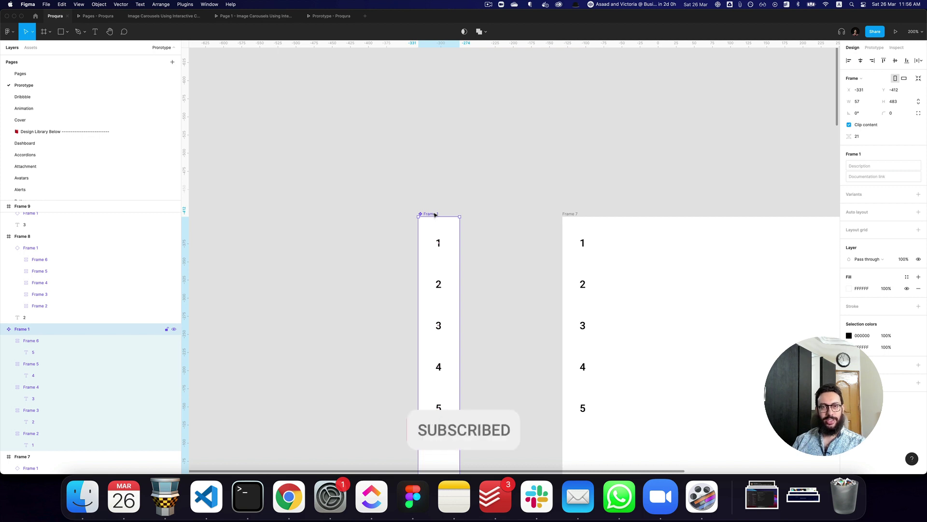
{"action": "key", "text": "super+alt+l"}
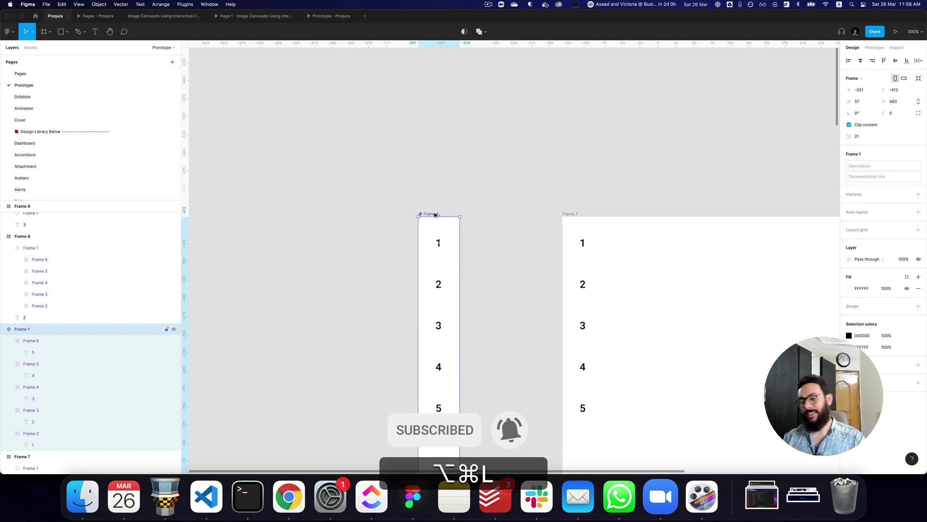